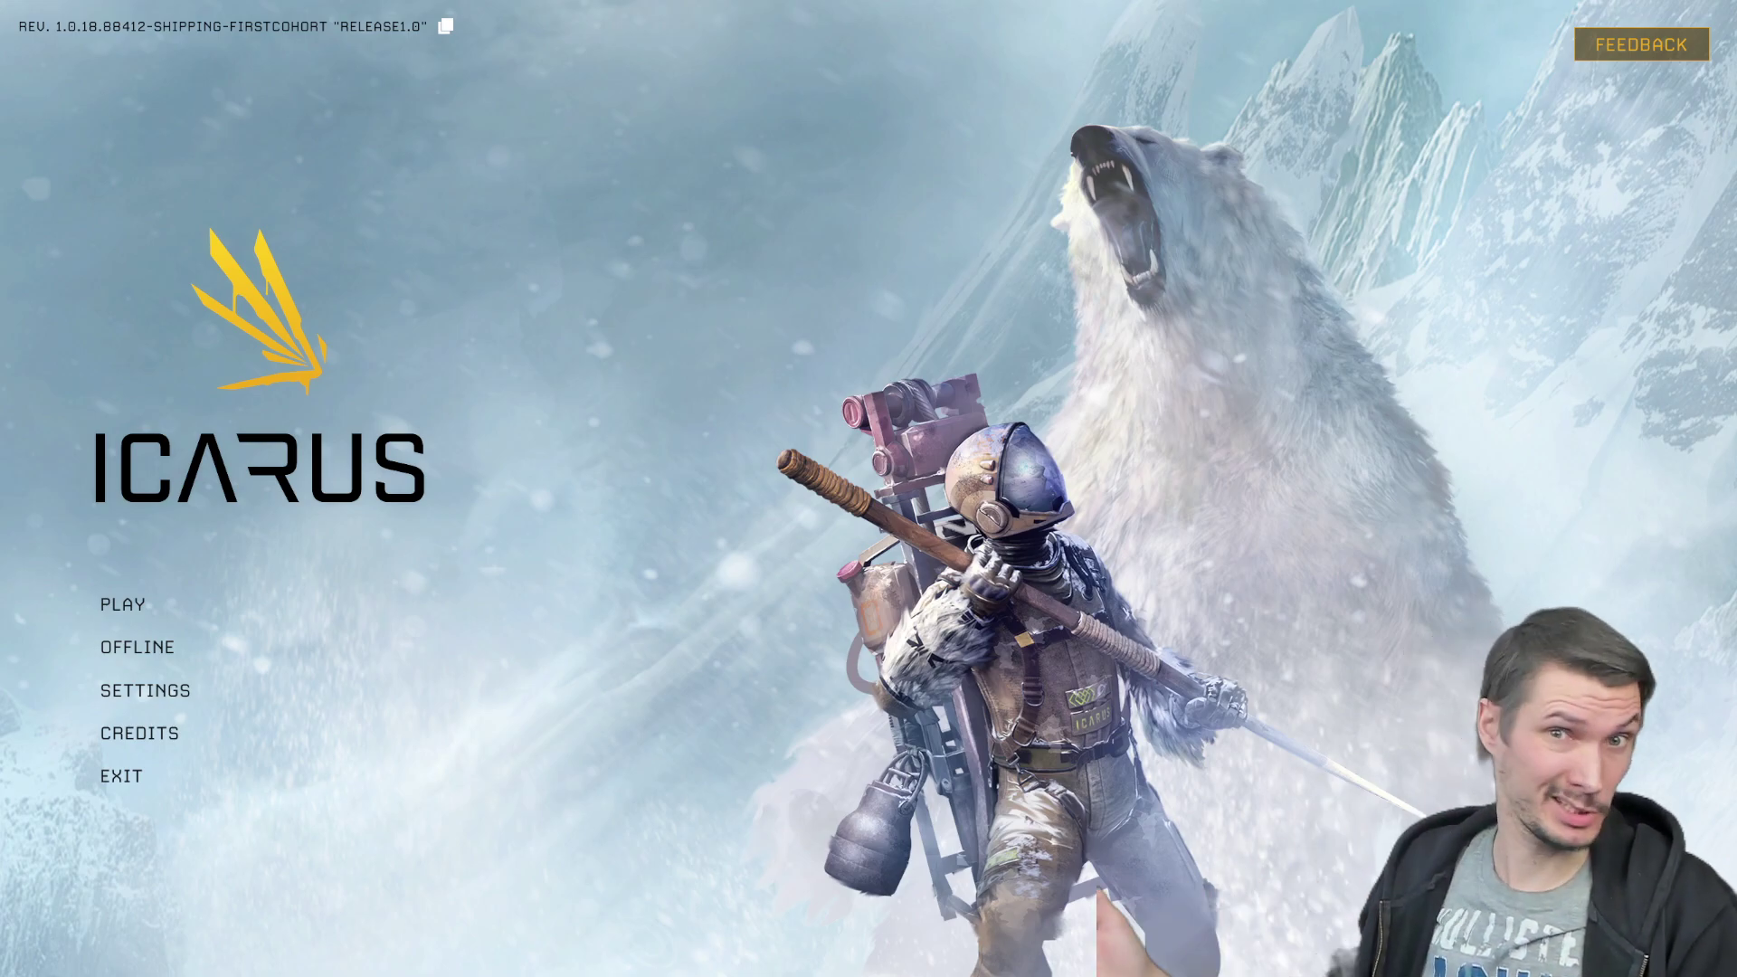
# Step: Open the game's display settings and lower the frame limit to 60
pyautogui.click(172, 689)
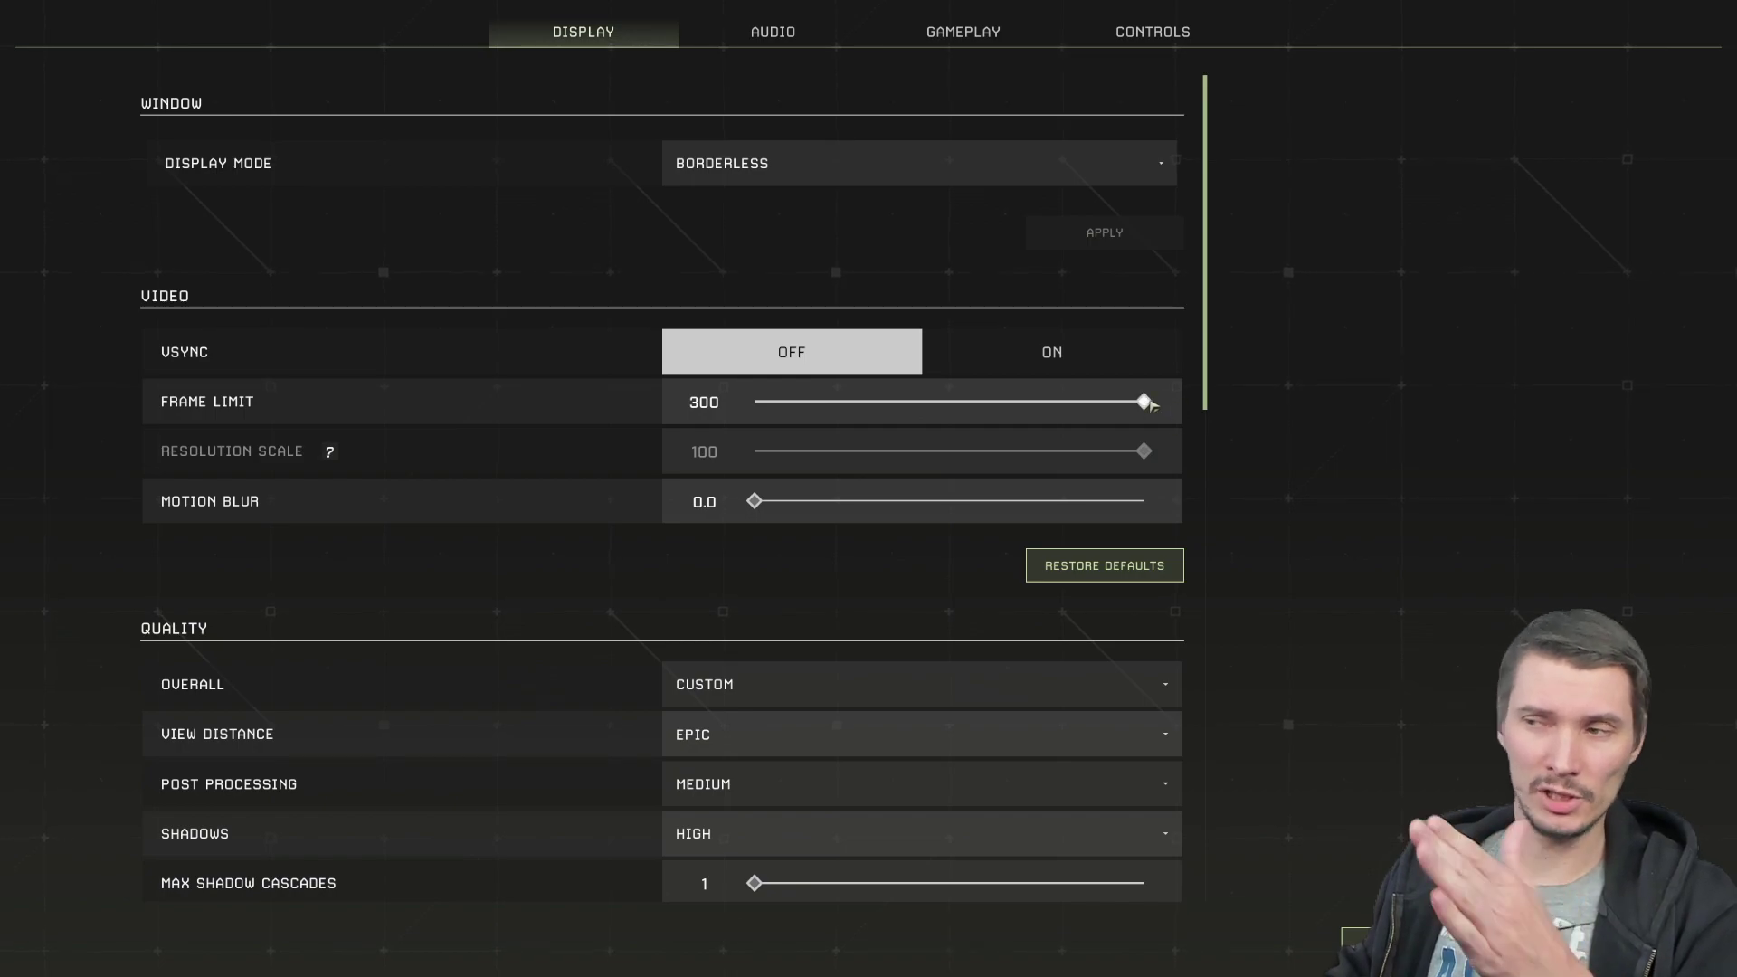
pyautogui.moveTo(1145, 402); pyautogui.dragTo(618, 455)
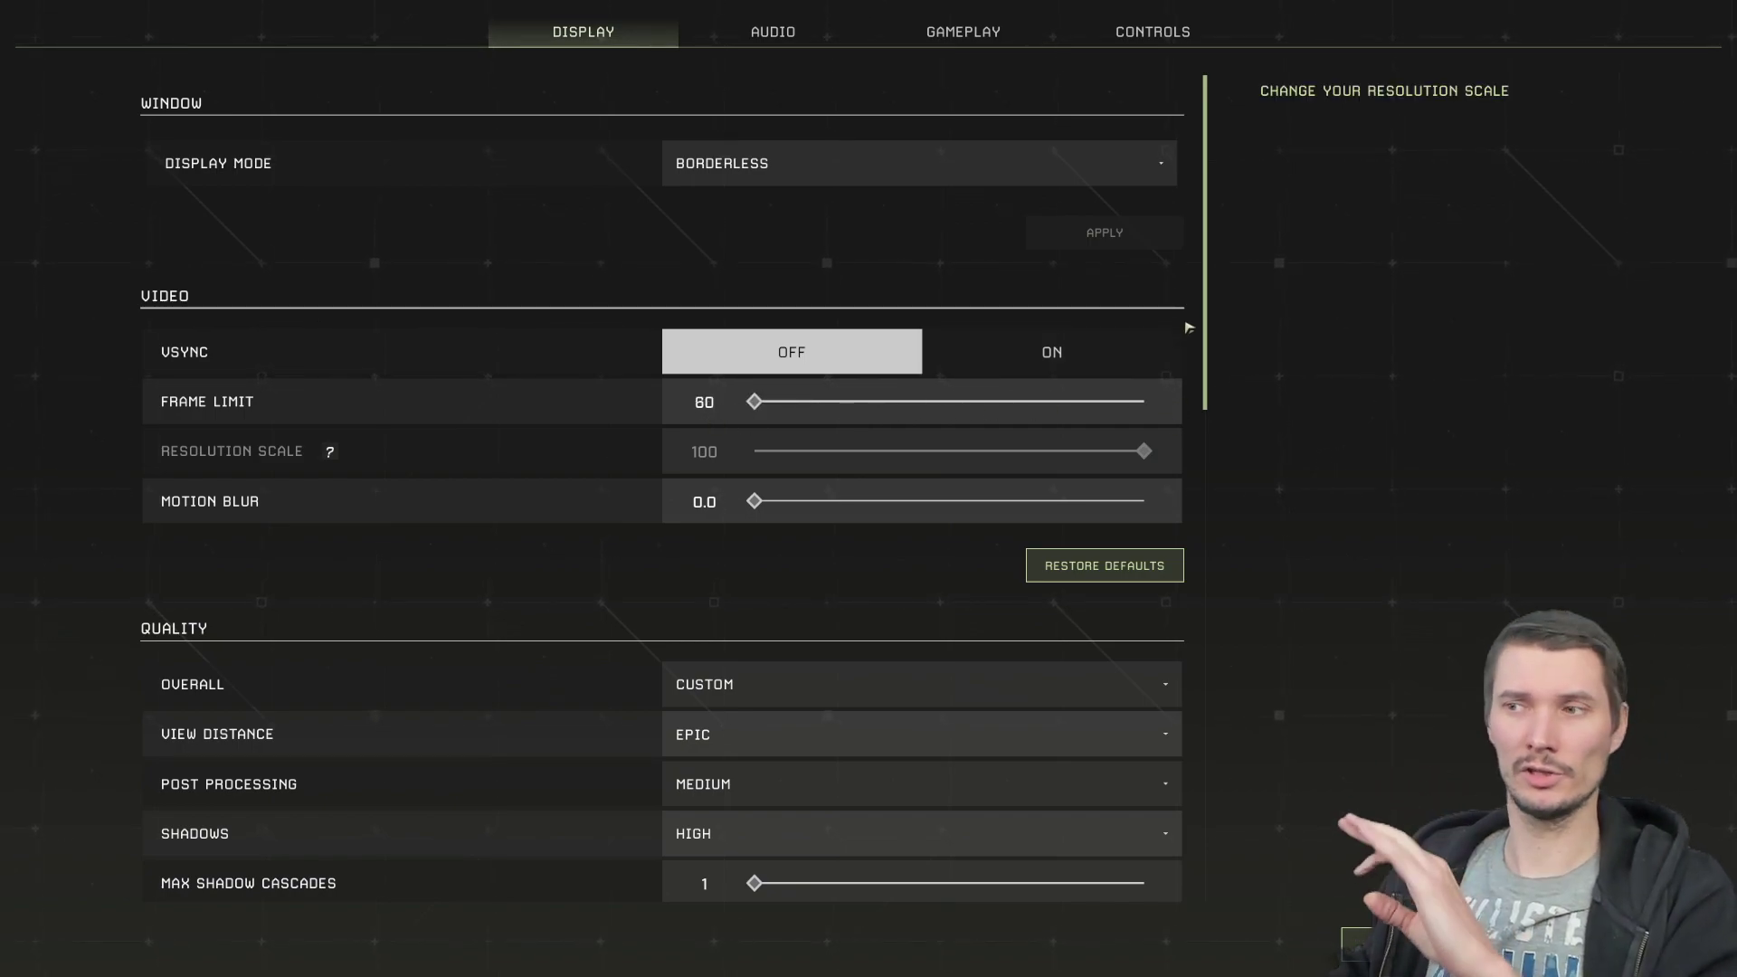
# Step: Review the display settings for quality, NVIDIA DLSS, AMD FidelityFX and ray tracing
pyautogui.scroll(-2, 1211, 318)
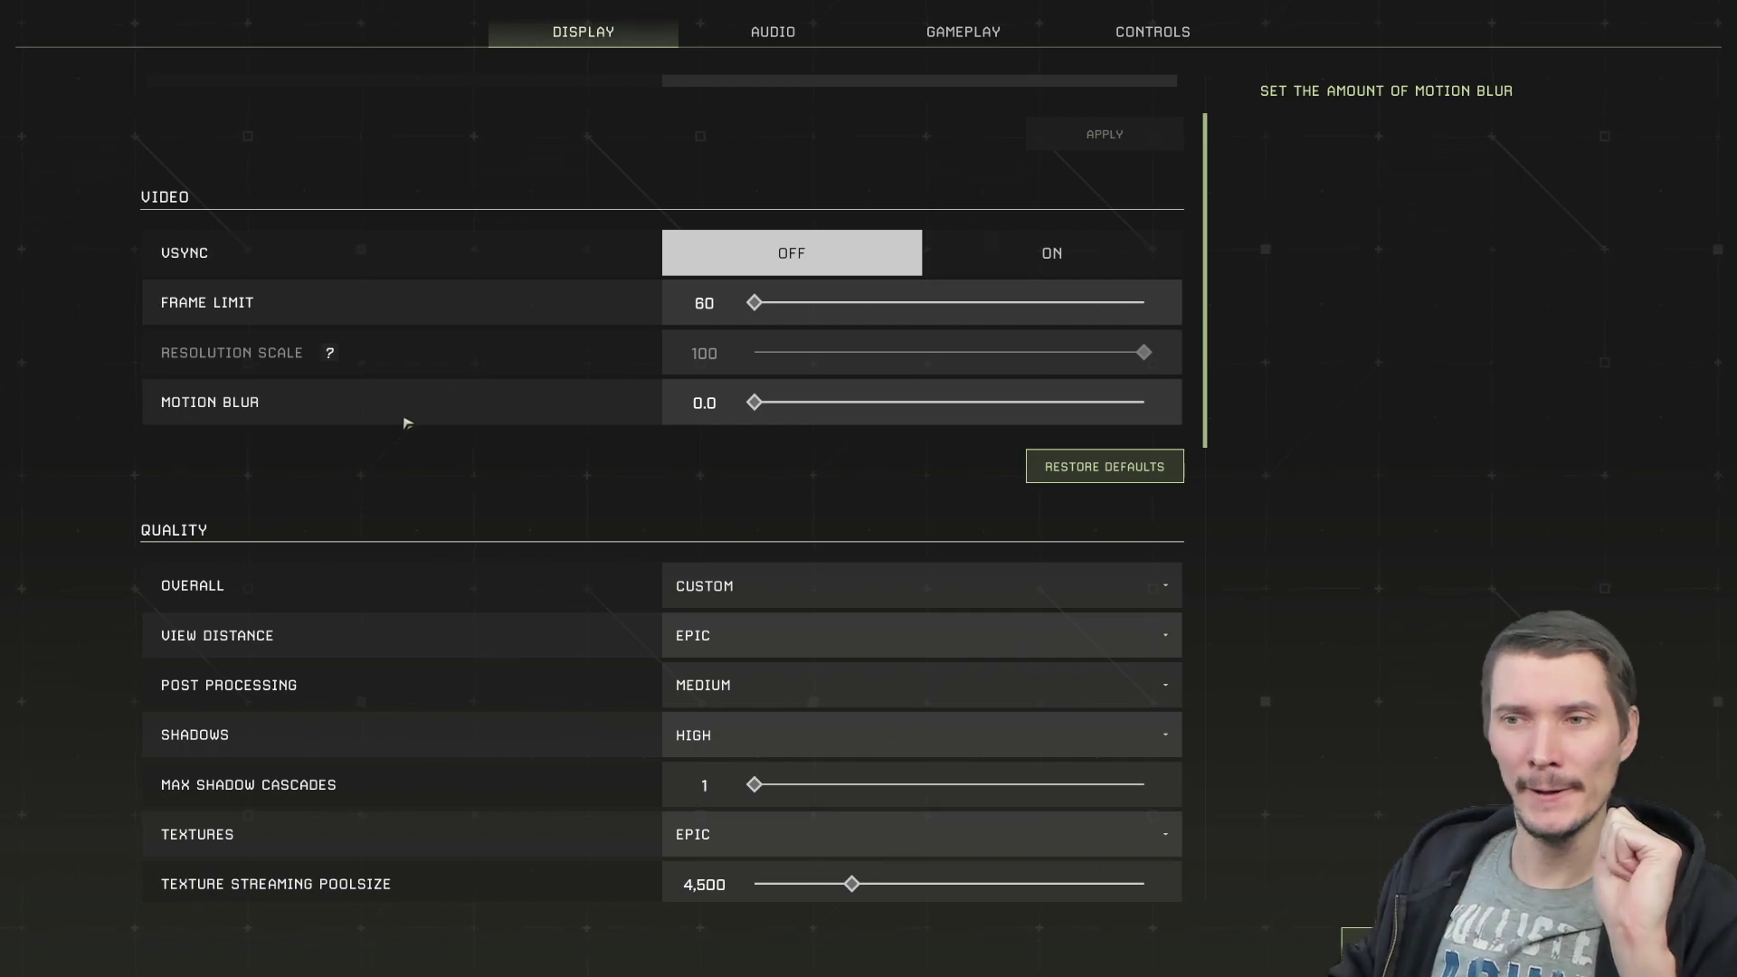
pyautogui.scroll(-9, 1221, 362)
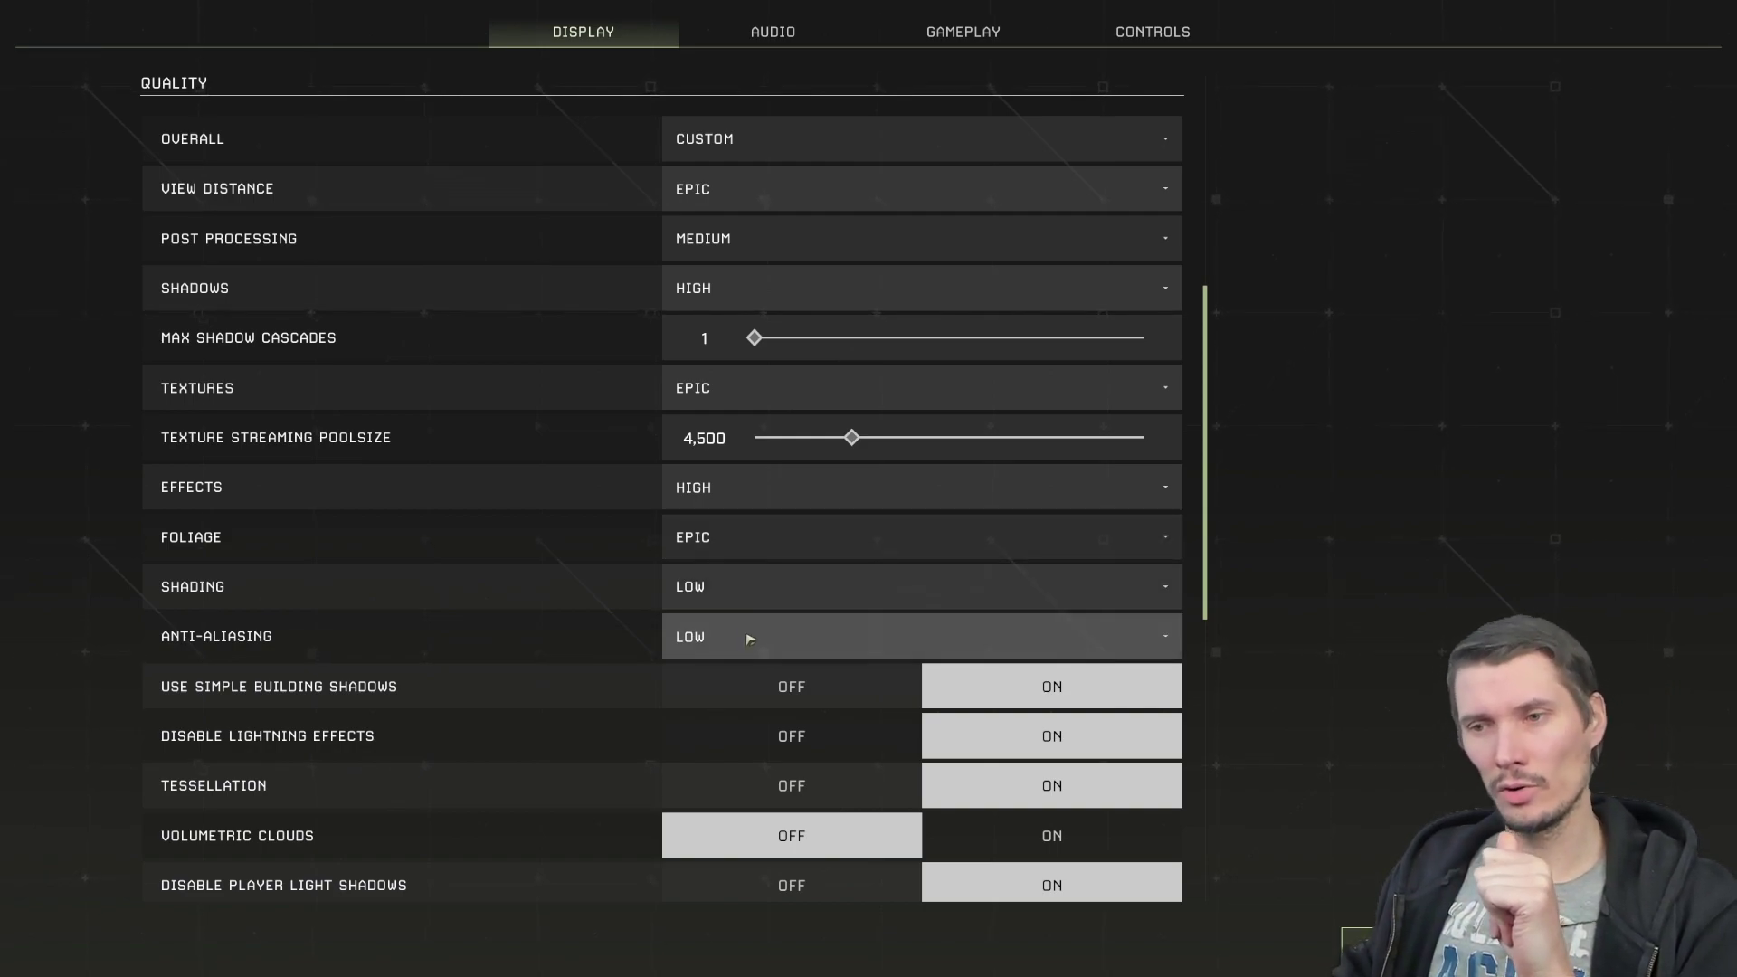
pyautogui.moveTo(1212, 471); pyautogui.dragTo(1231, 699)
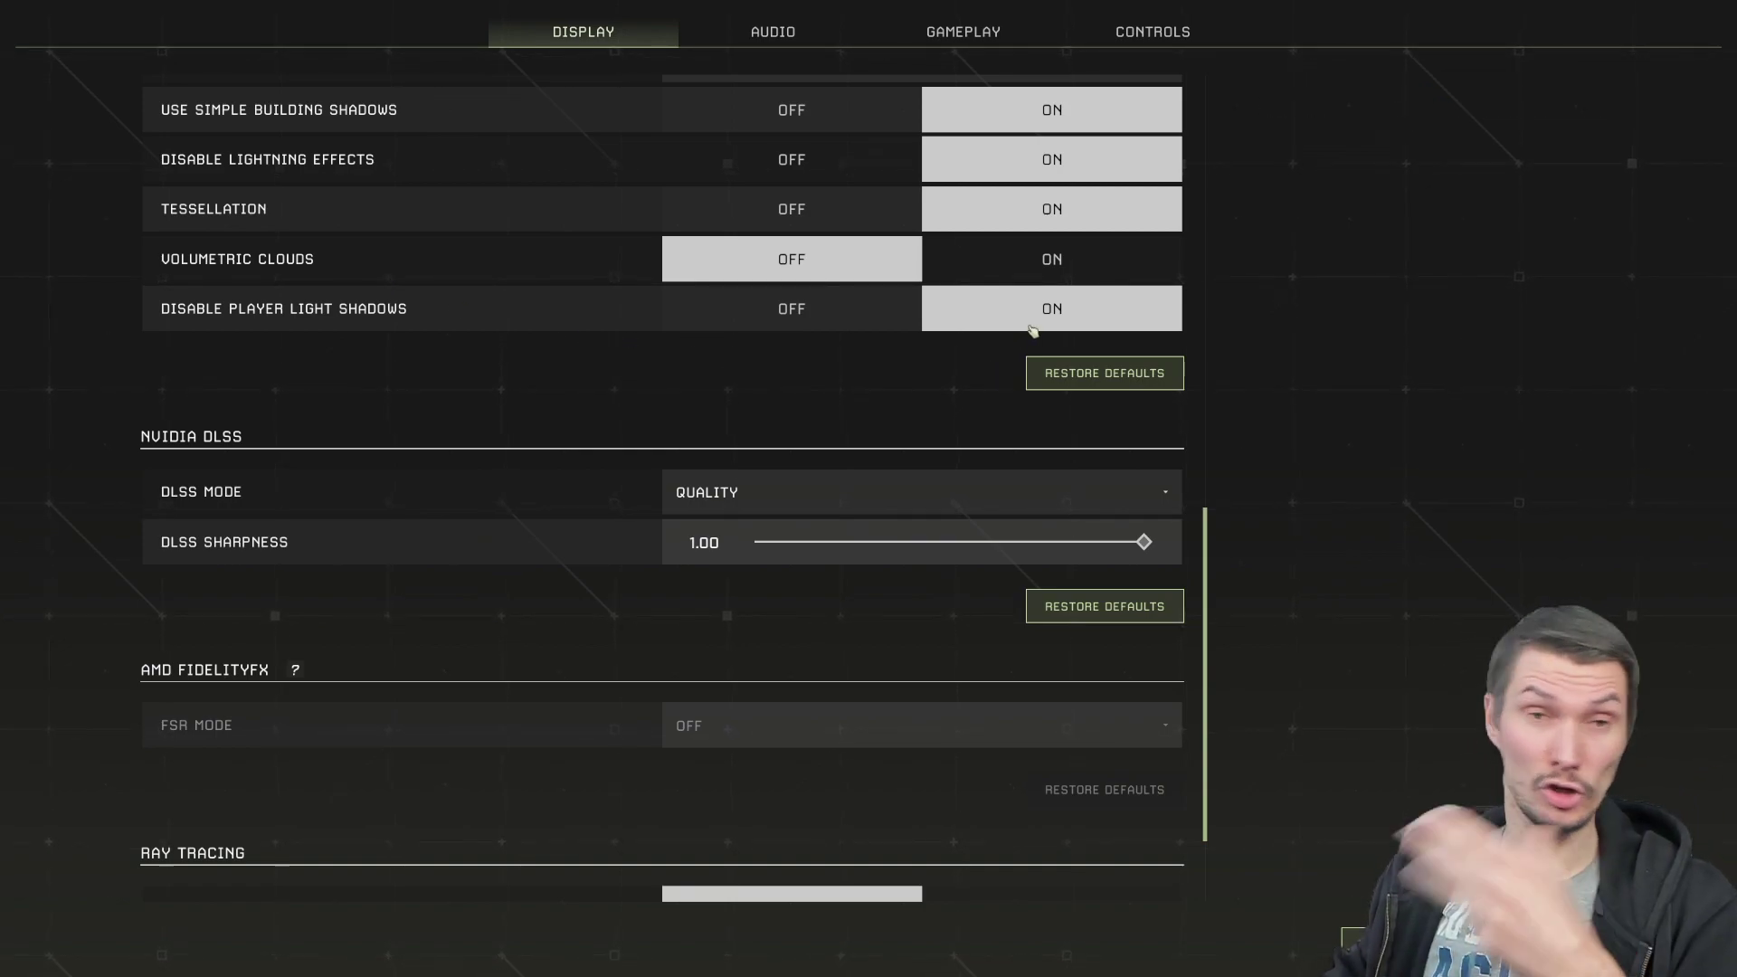
pyautogui.scroll(-3, 1171, 341)
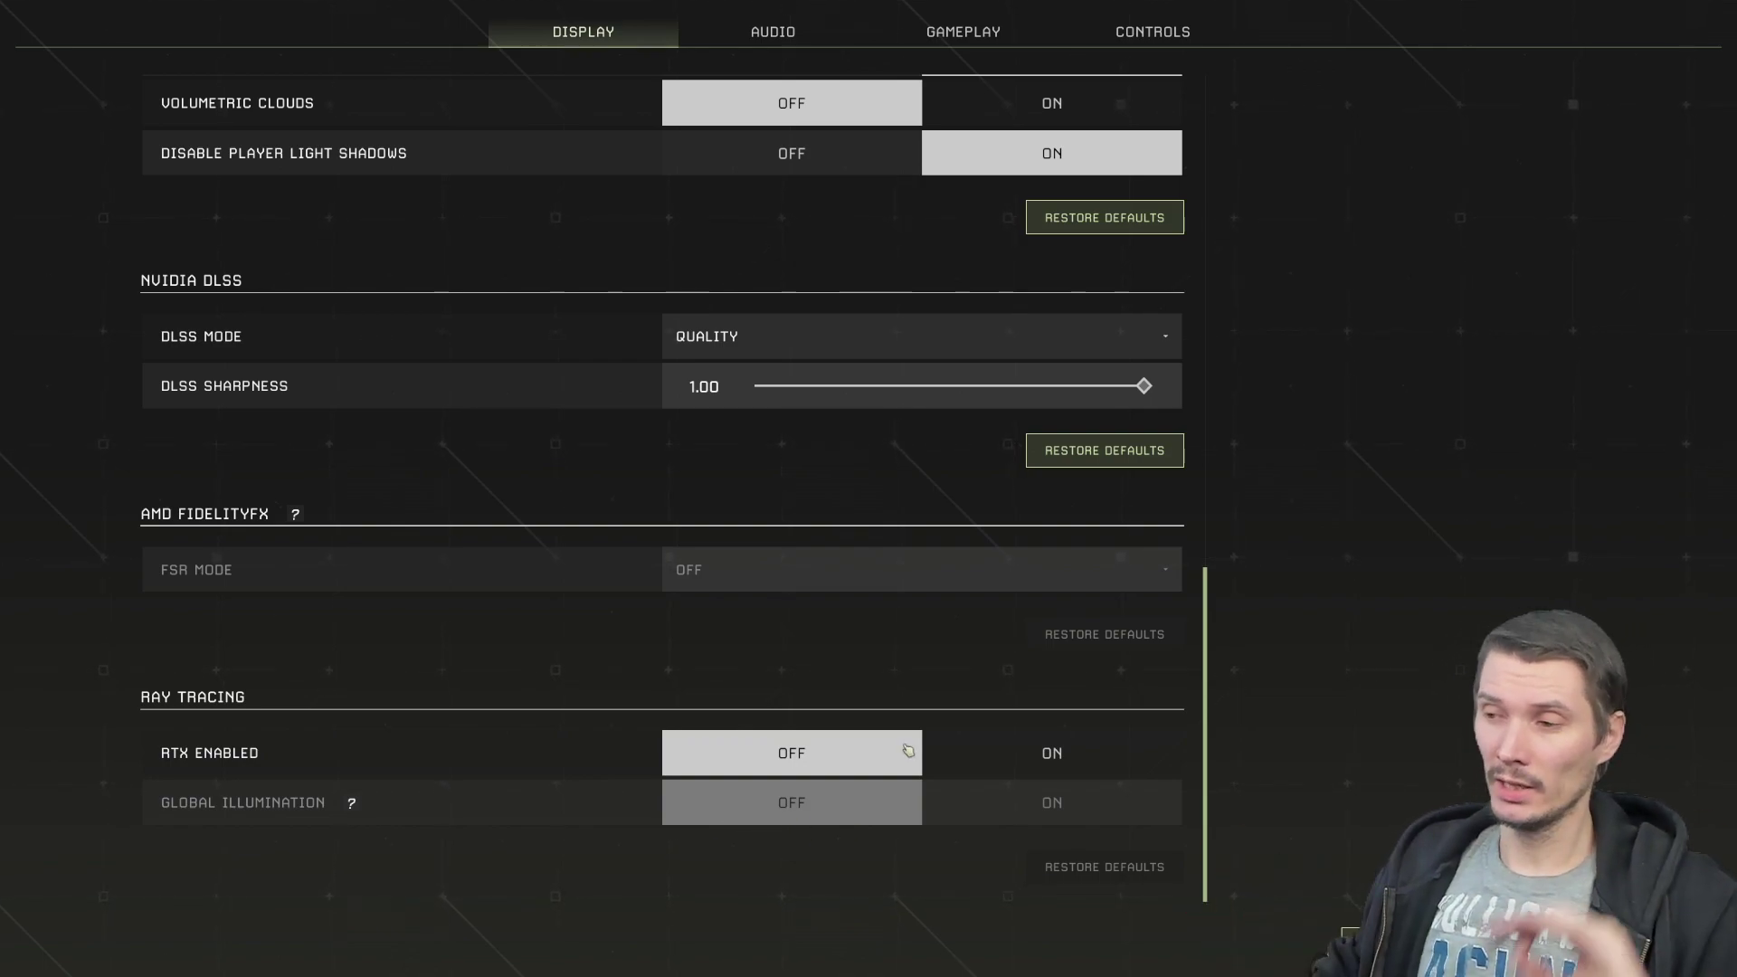
pyautogui.moveTo(1206, 738); pyautogui.dragTo(1271, 167)
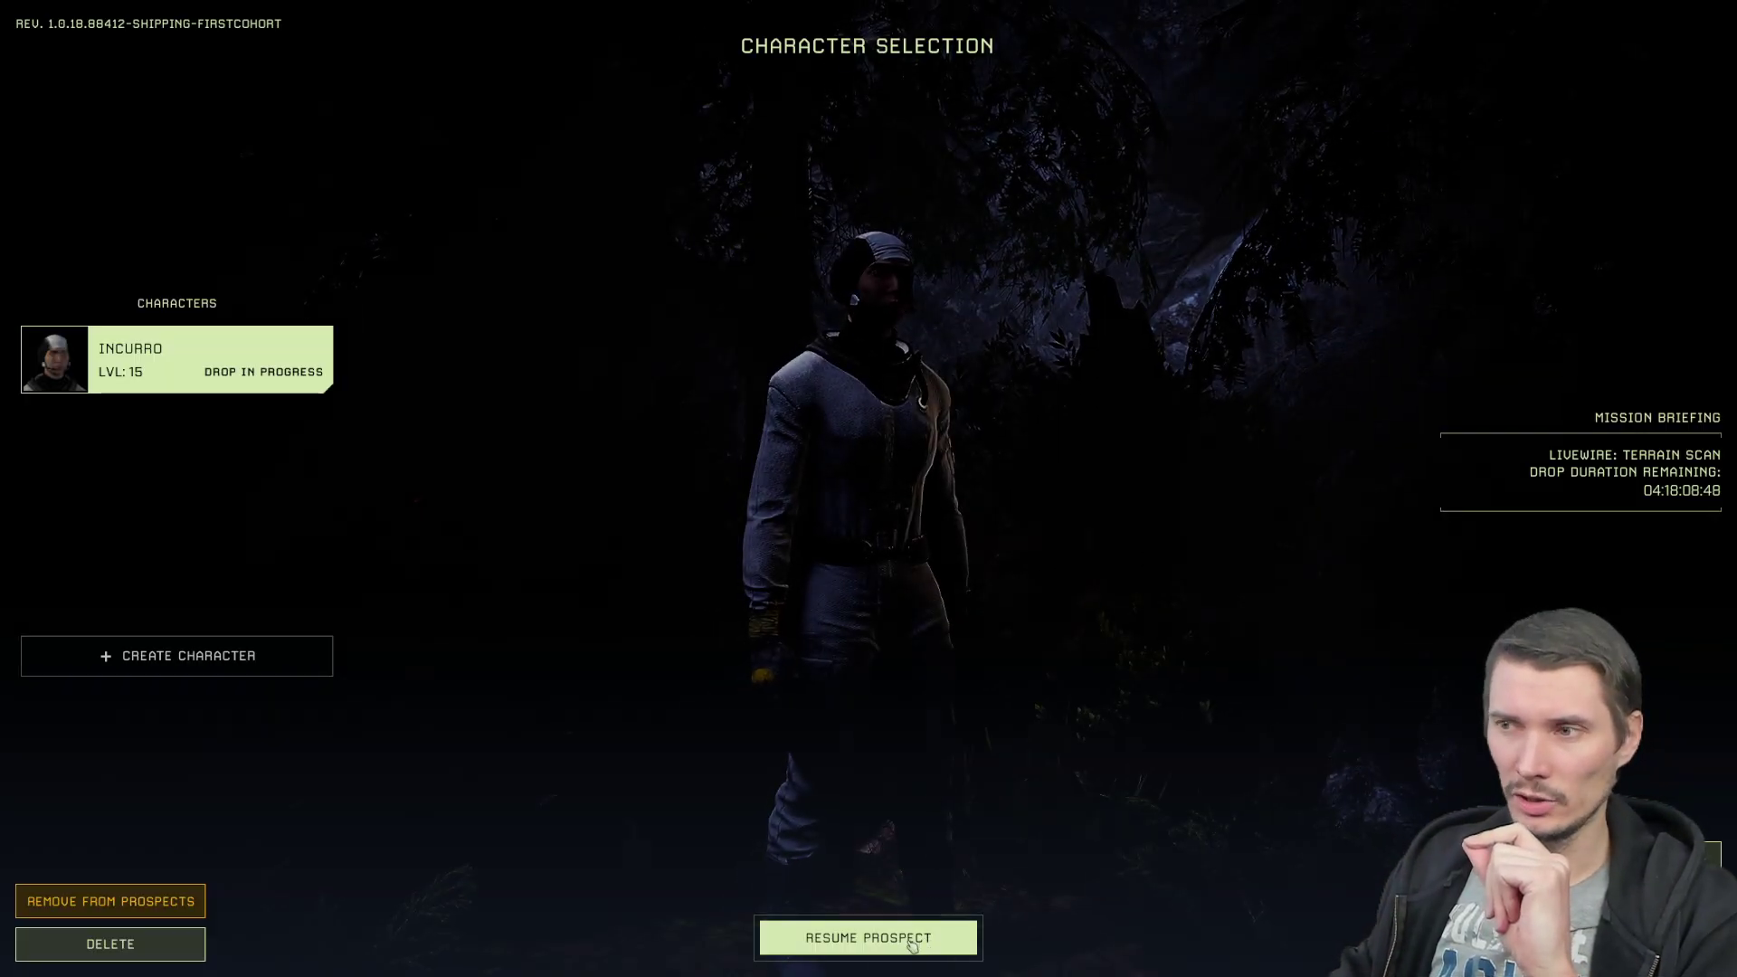
# Step: Resume the Livewire: Terrain Scan prospect with the level 15 character and crouch at the lakeside
pyautogui.click(814, 937)
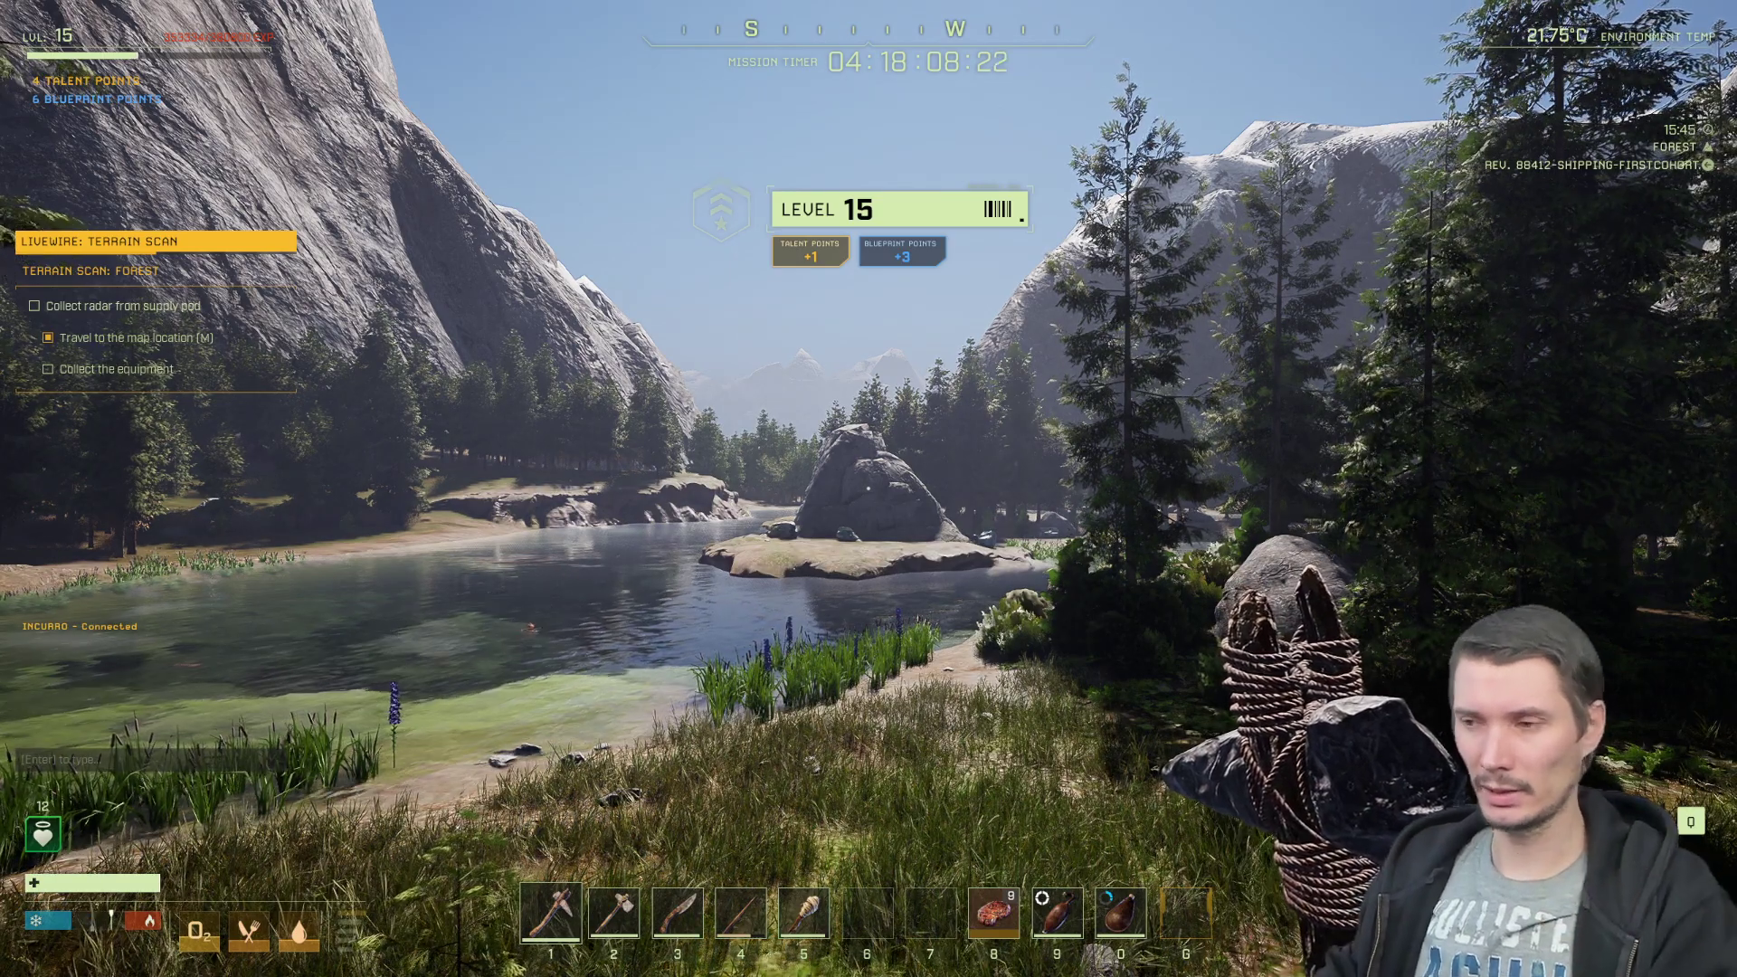
pyautogui.press('c')
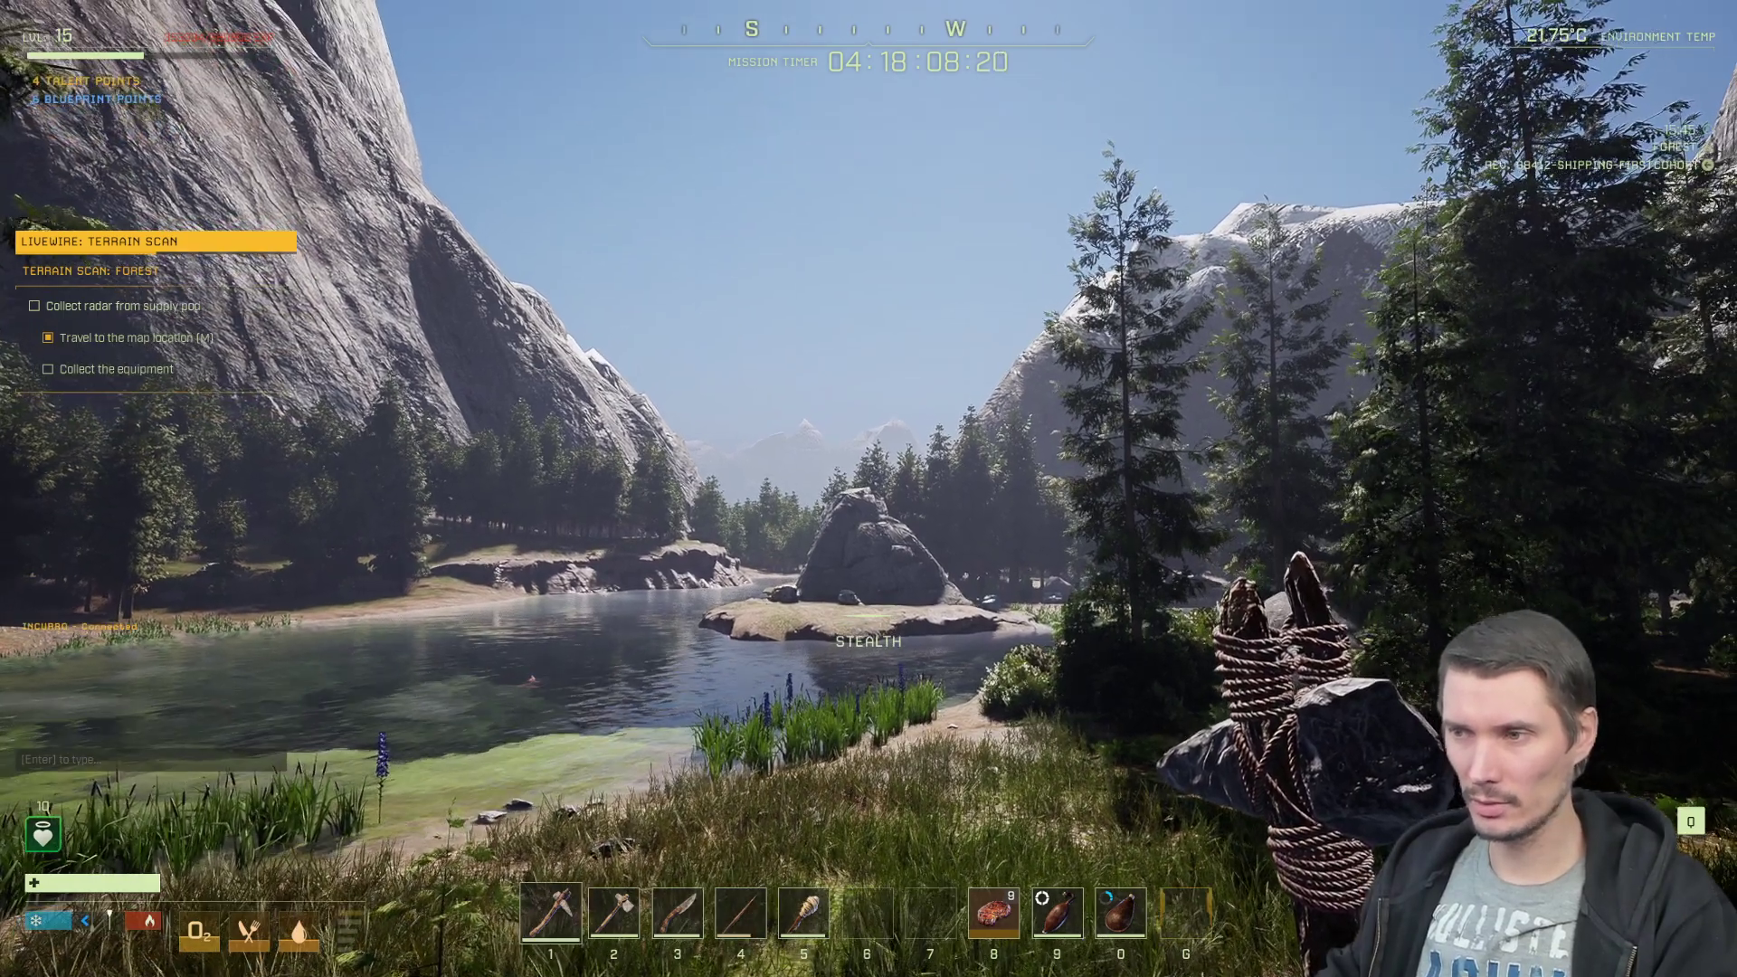
pyautogui.press('F1')
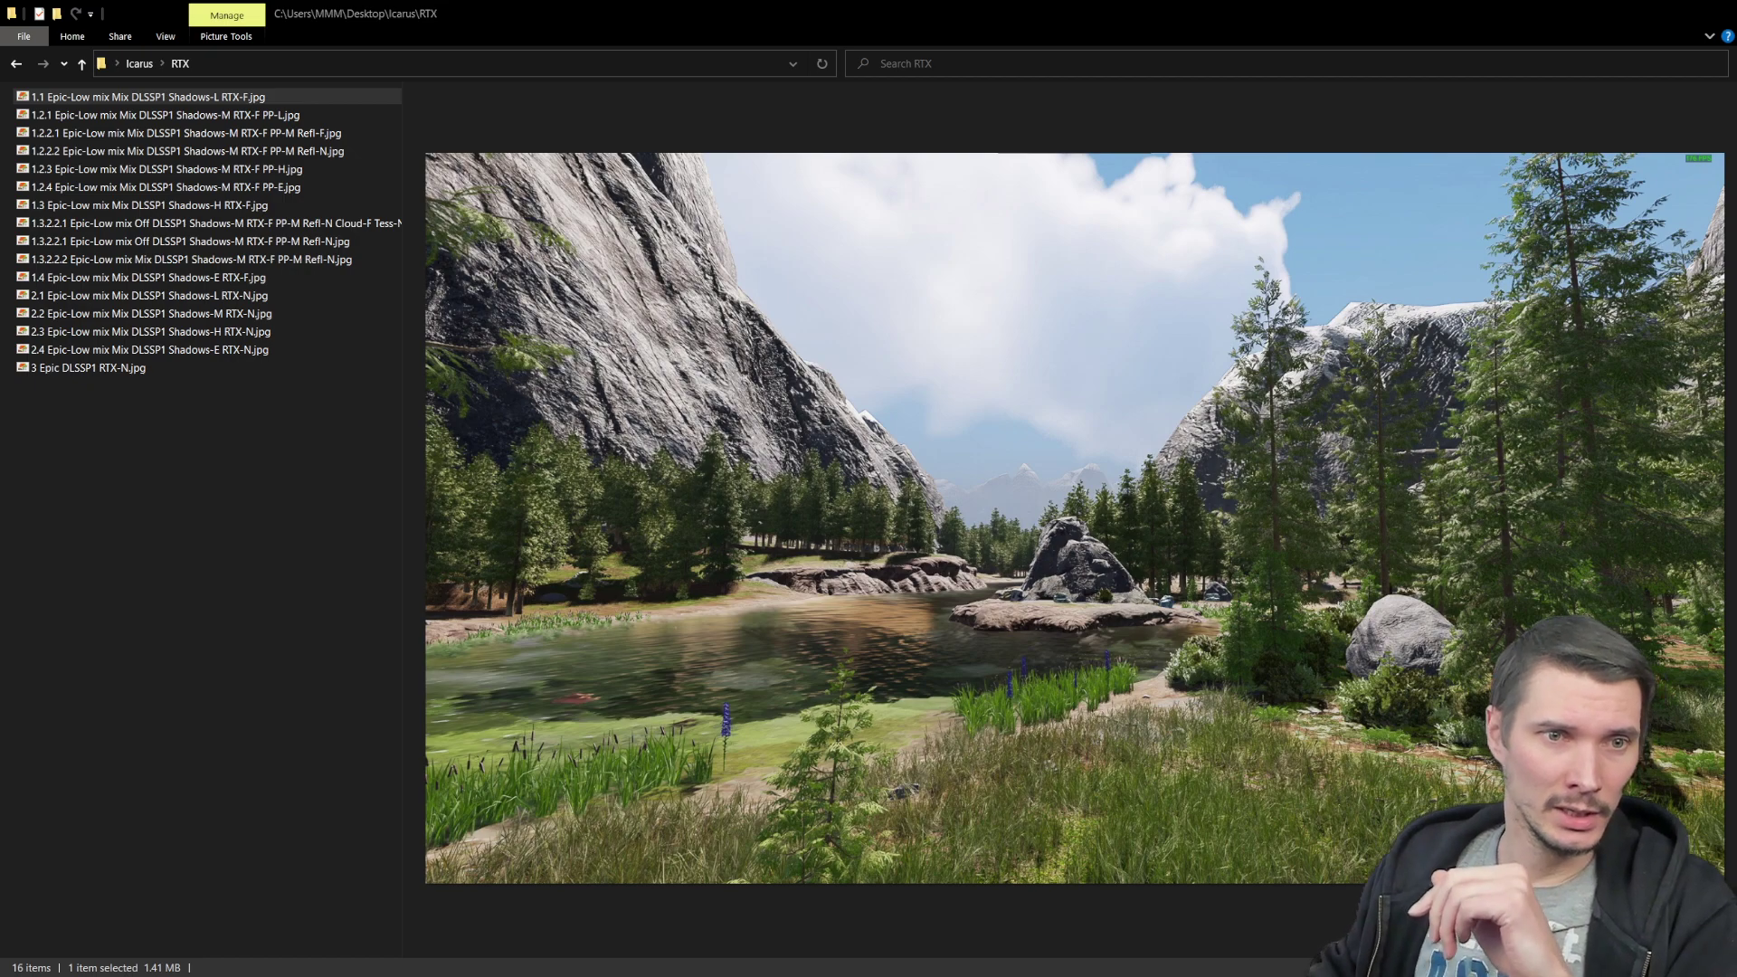
# Step: Switch to File Explorer's RTX folder and compare the previews of 3 Epic DLSSP1 RTX-N.jpg and the 1.3.2.2.2 Epic-Low mix screenshot
pyautogui.hotkey('alt', 'Tab')
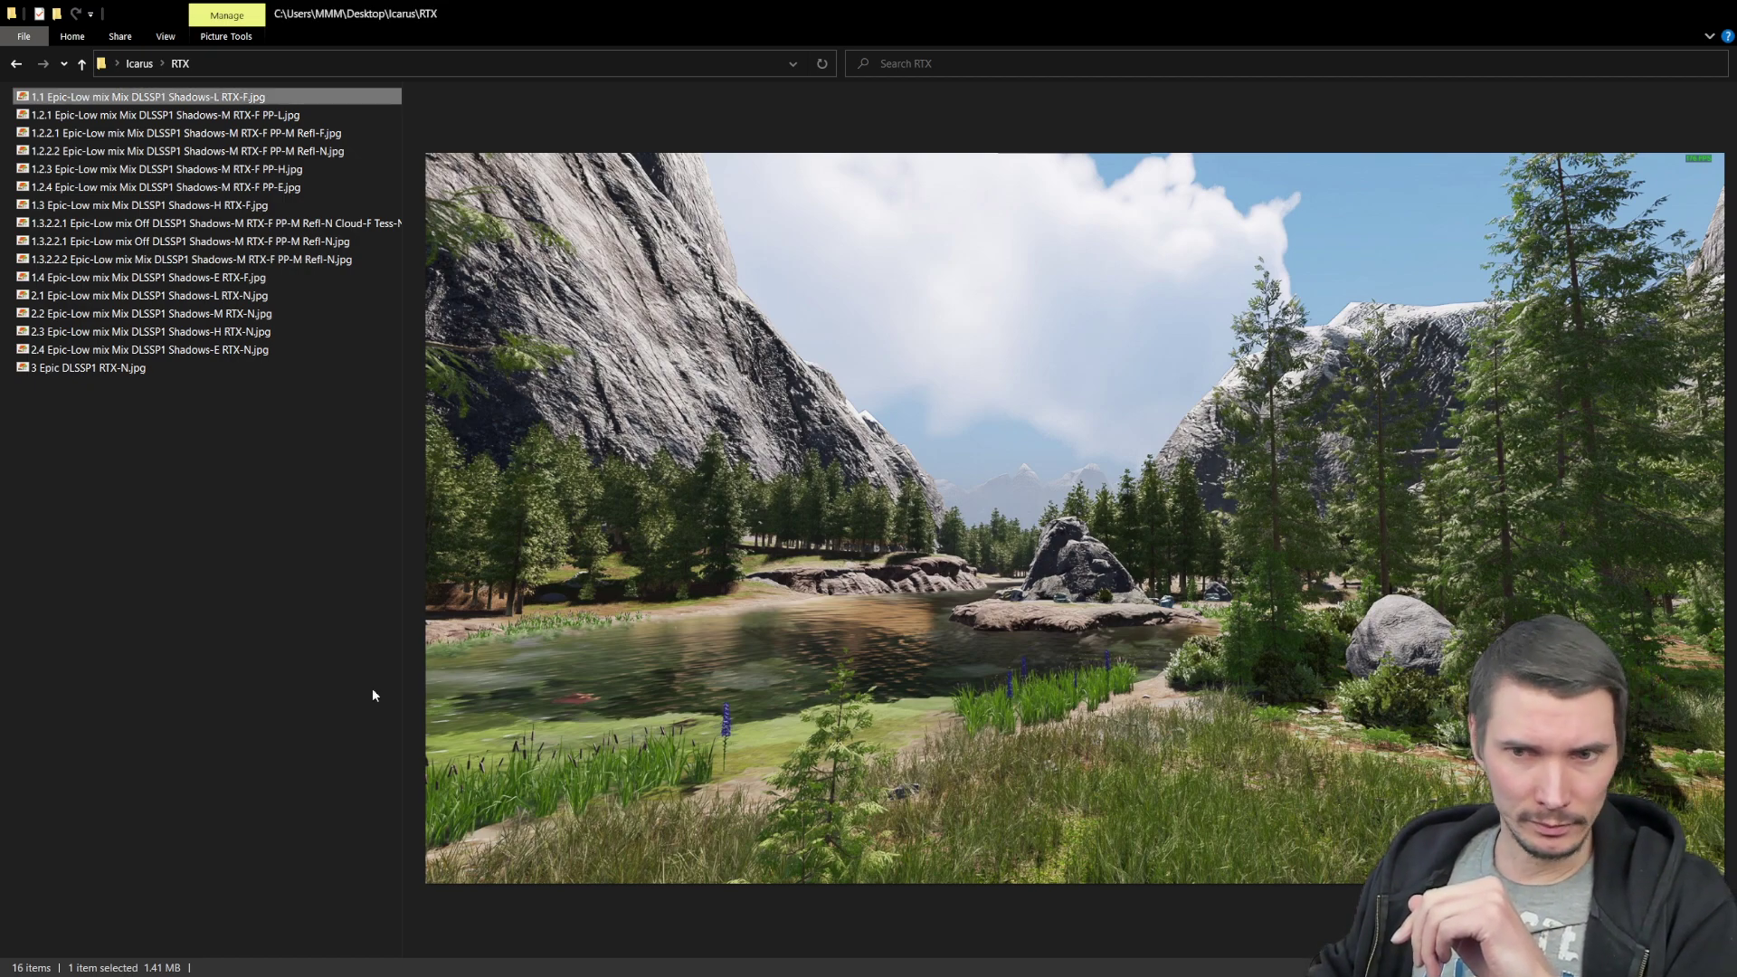
pyautogui.click(167, 369)
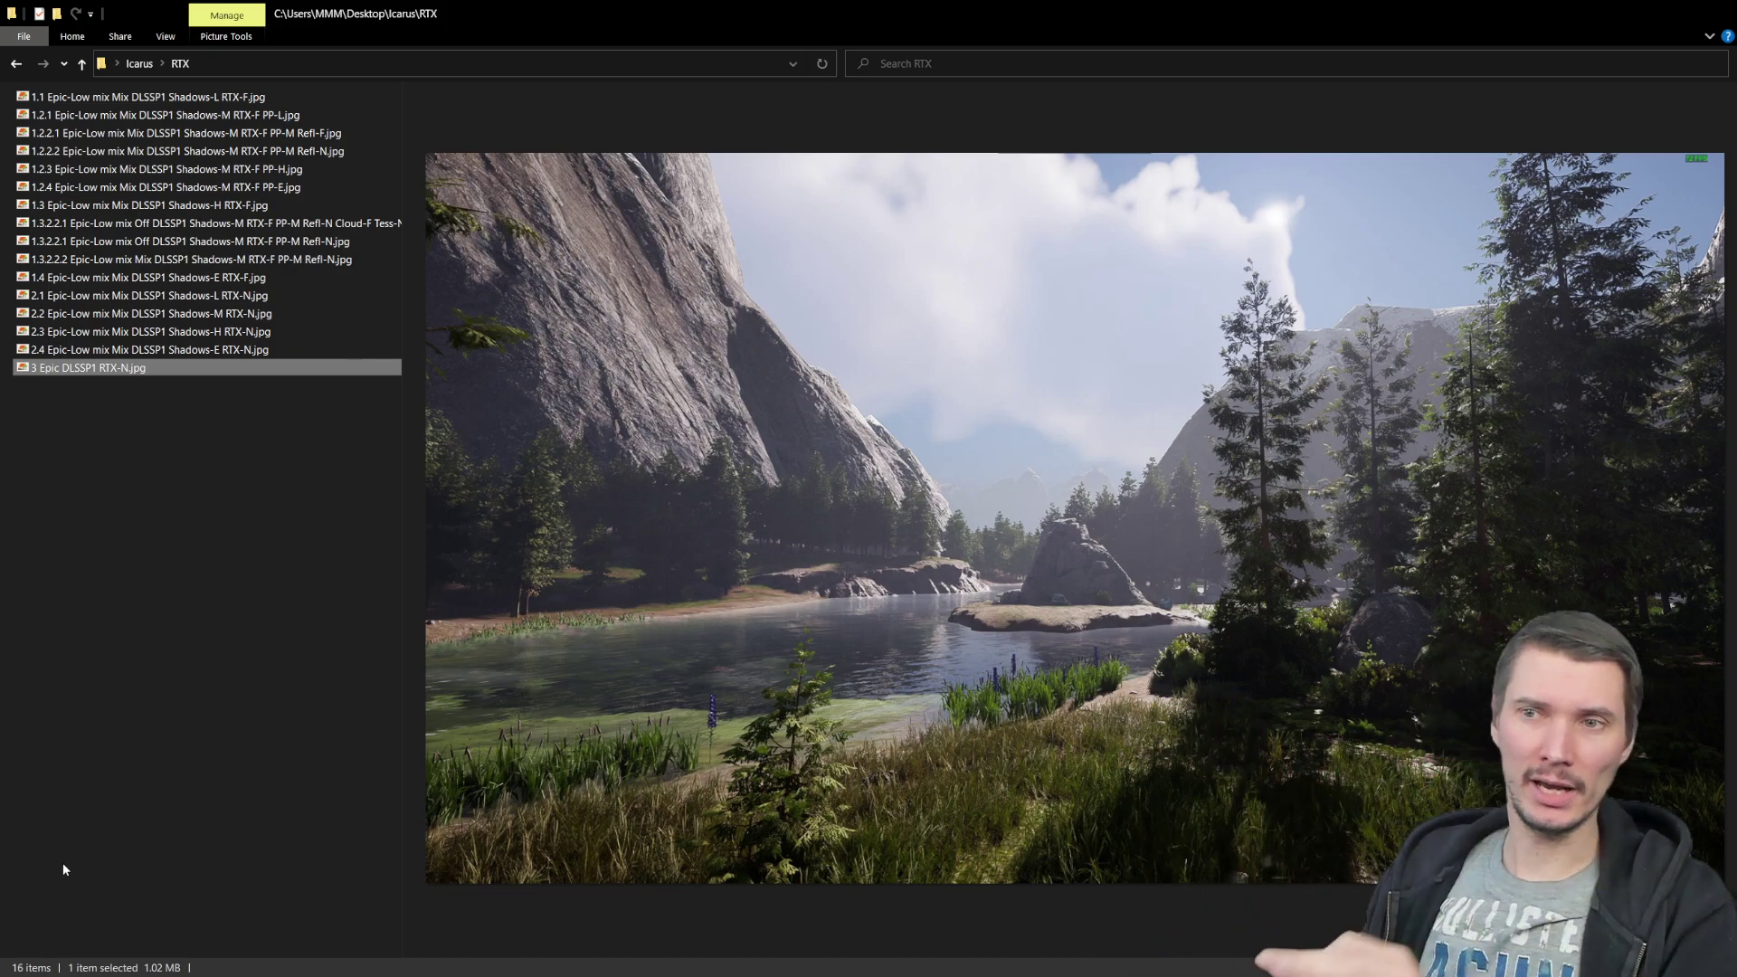
pyautogui.click(340, 262)
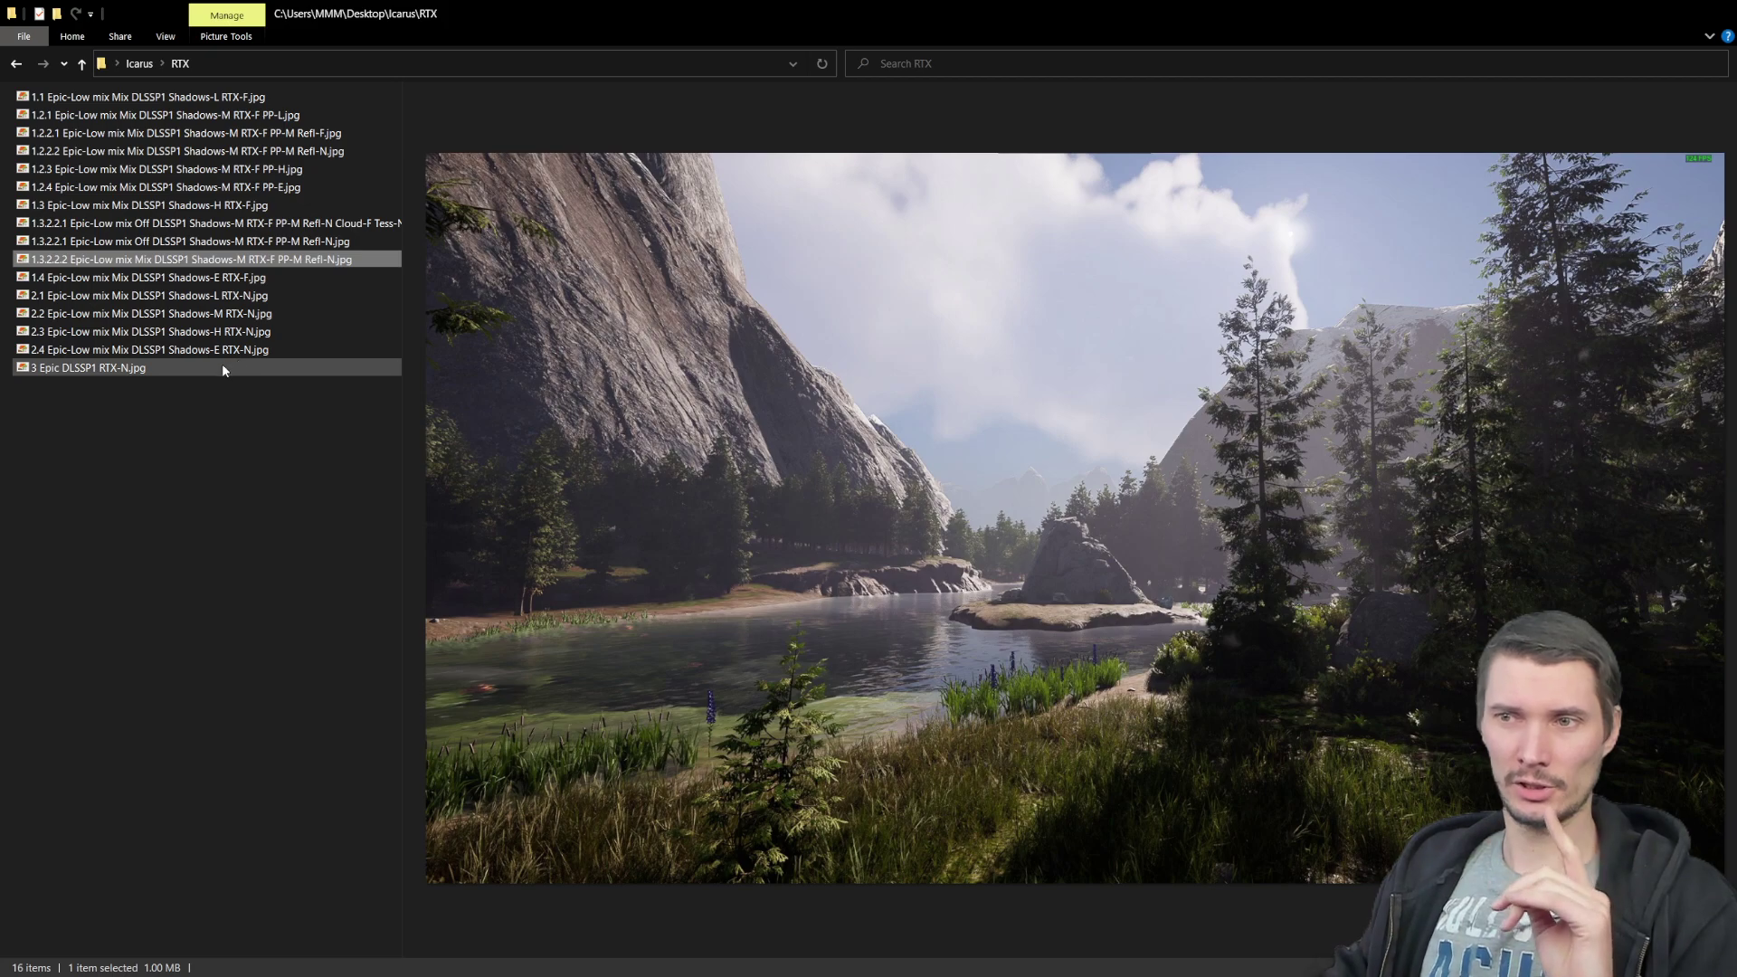
pyautogui.press('End')
pyautogui.click(337, 262)
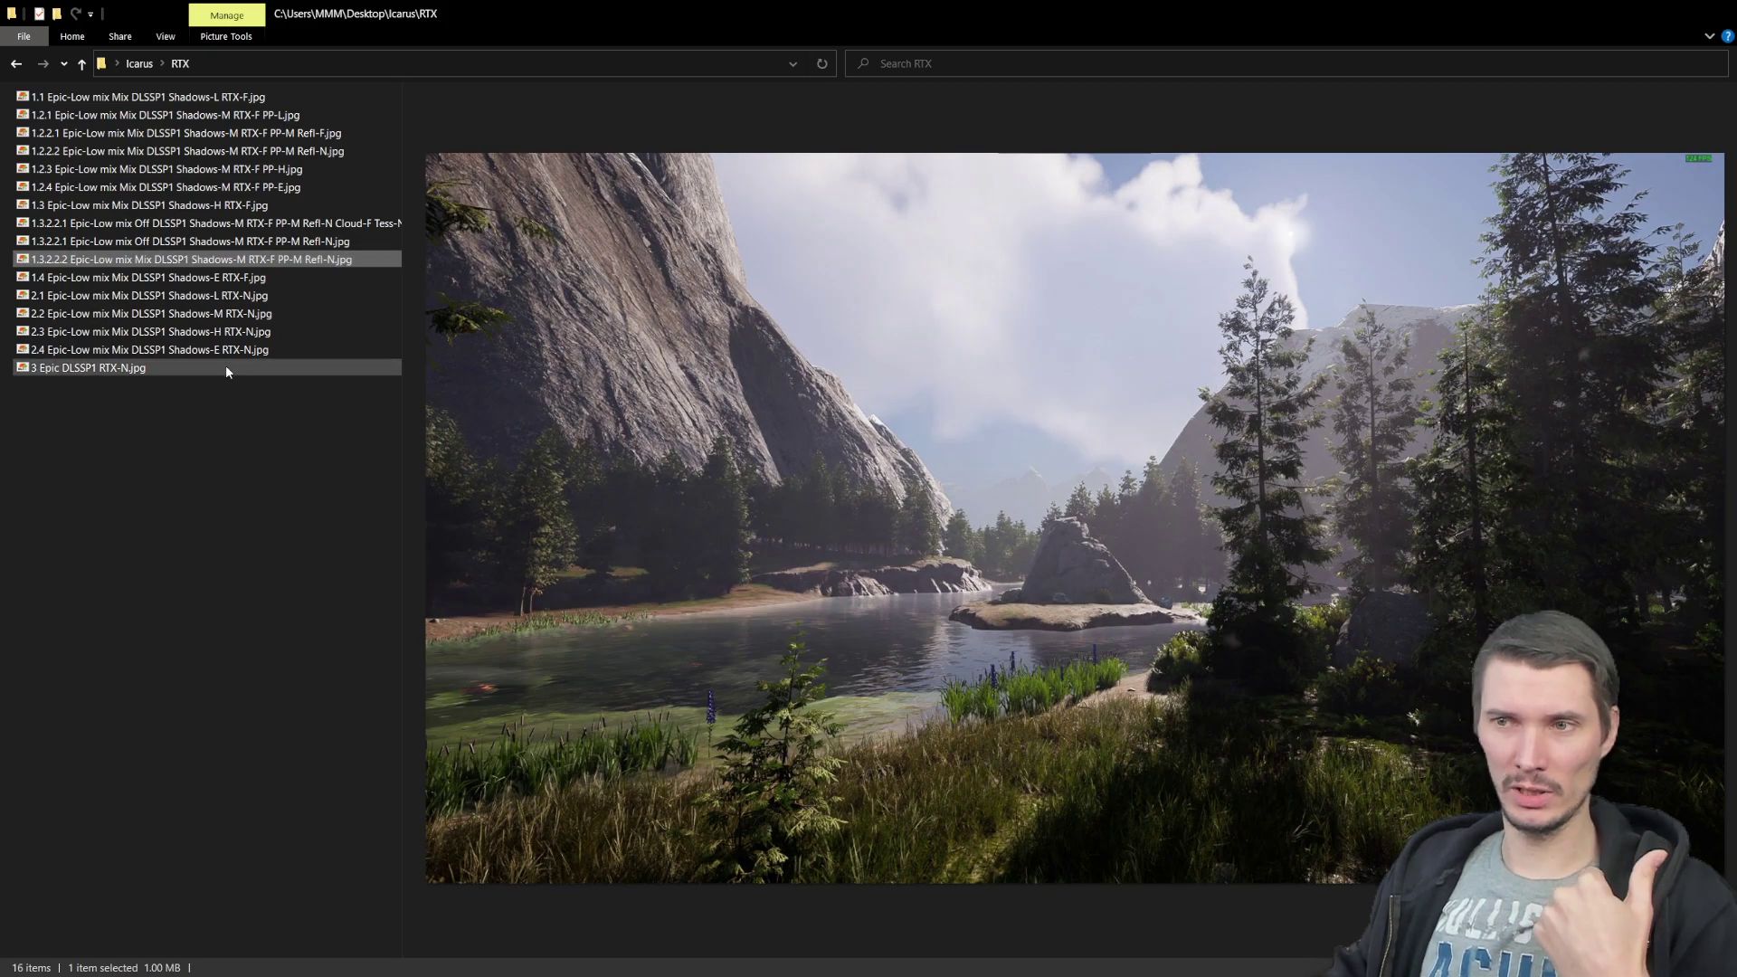
pyautogui.click(225, 368)
pyautogui.click(333, 263)
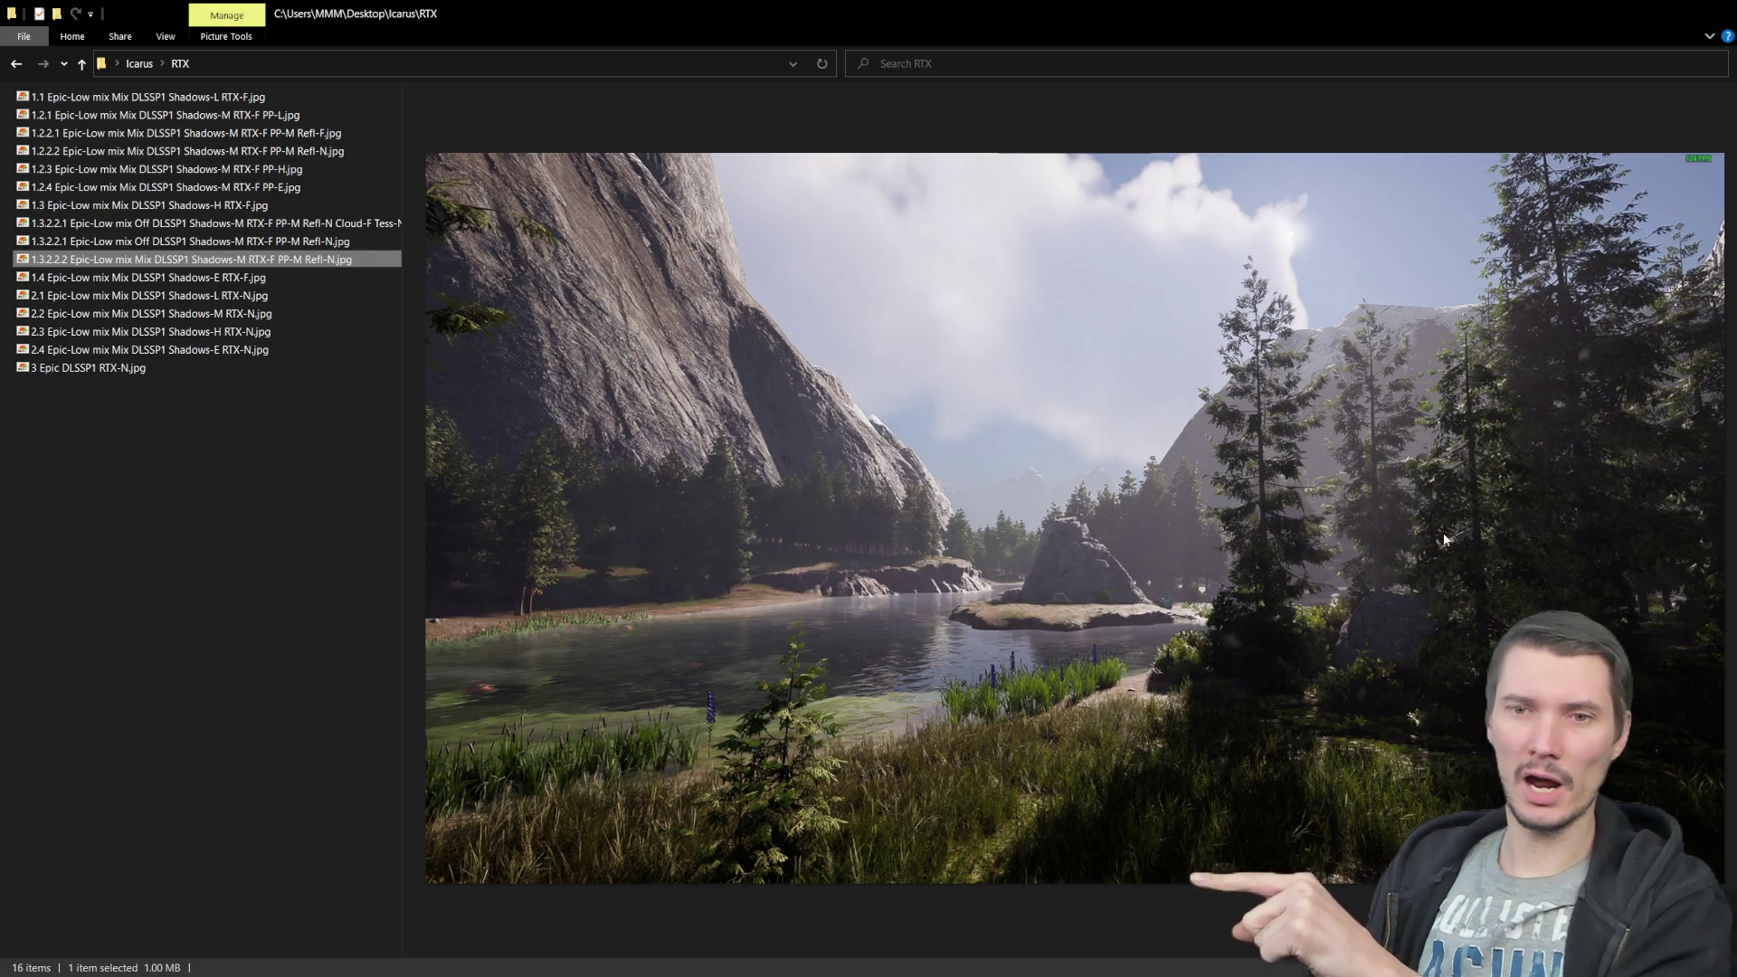
pyautogui.click(147, 369)
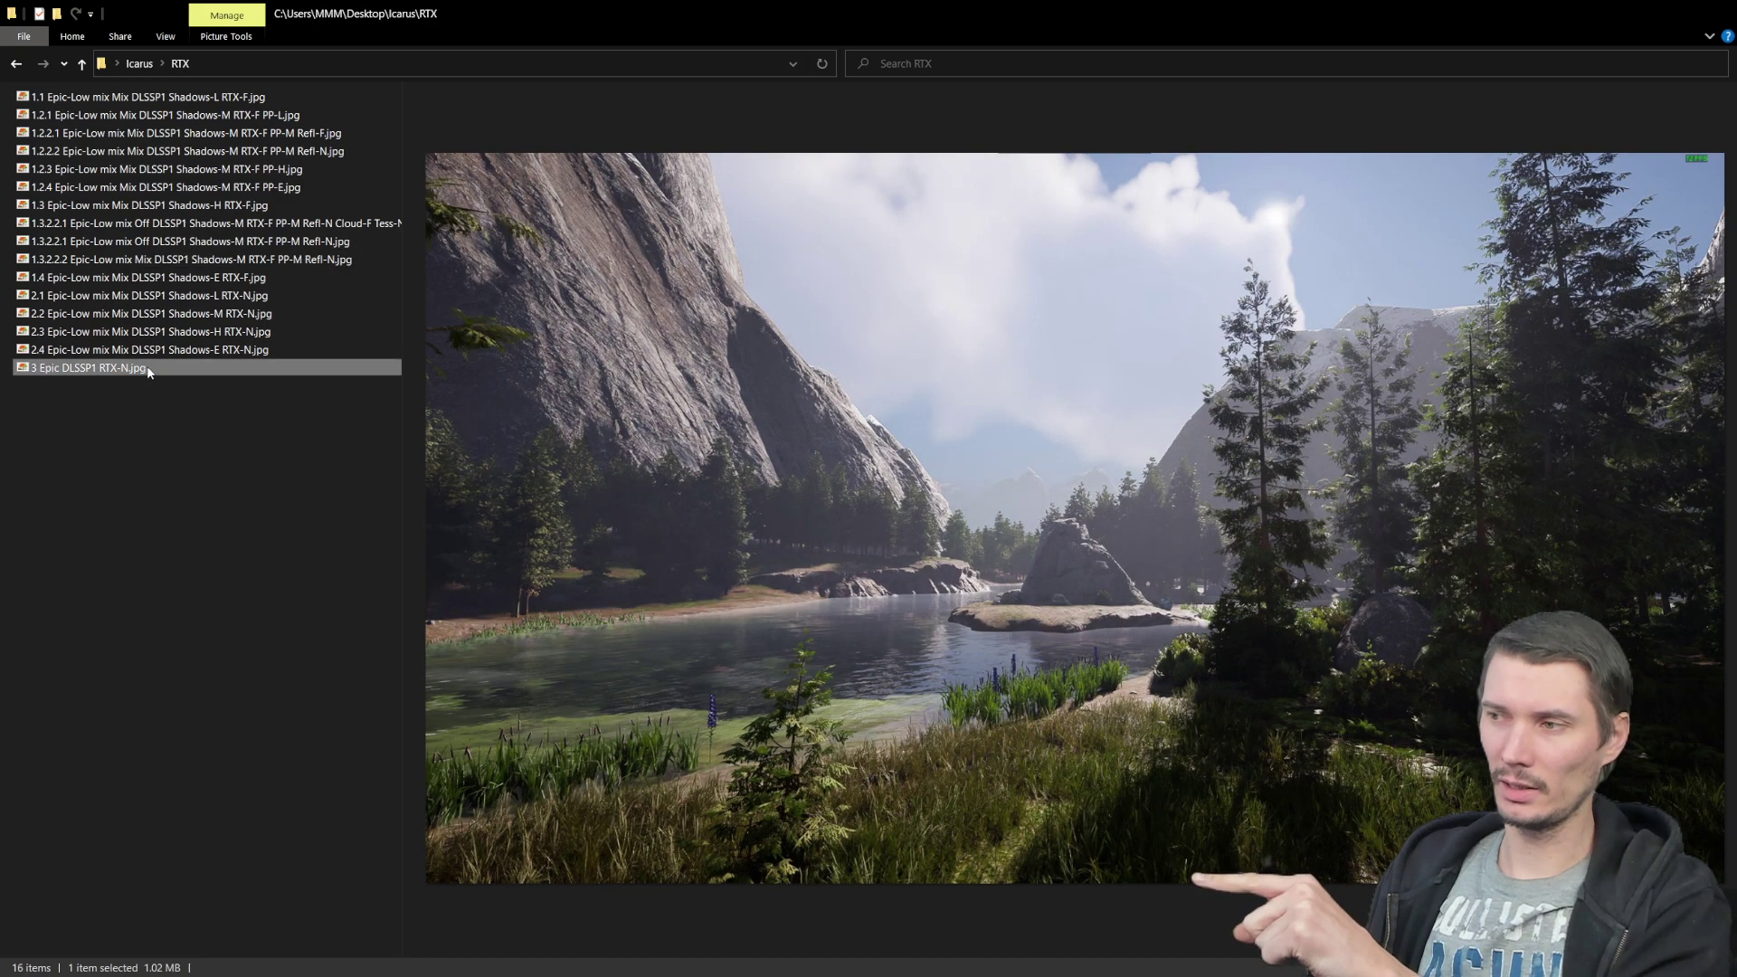
pyautogui.click(290, 259)
pyautogui.click(228, 369)
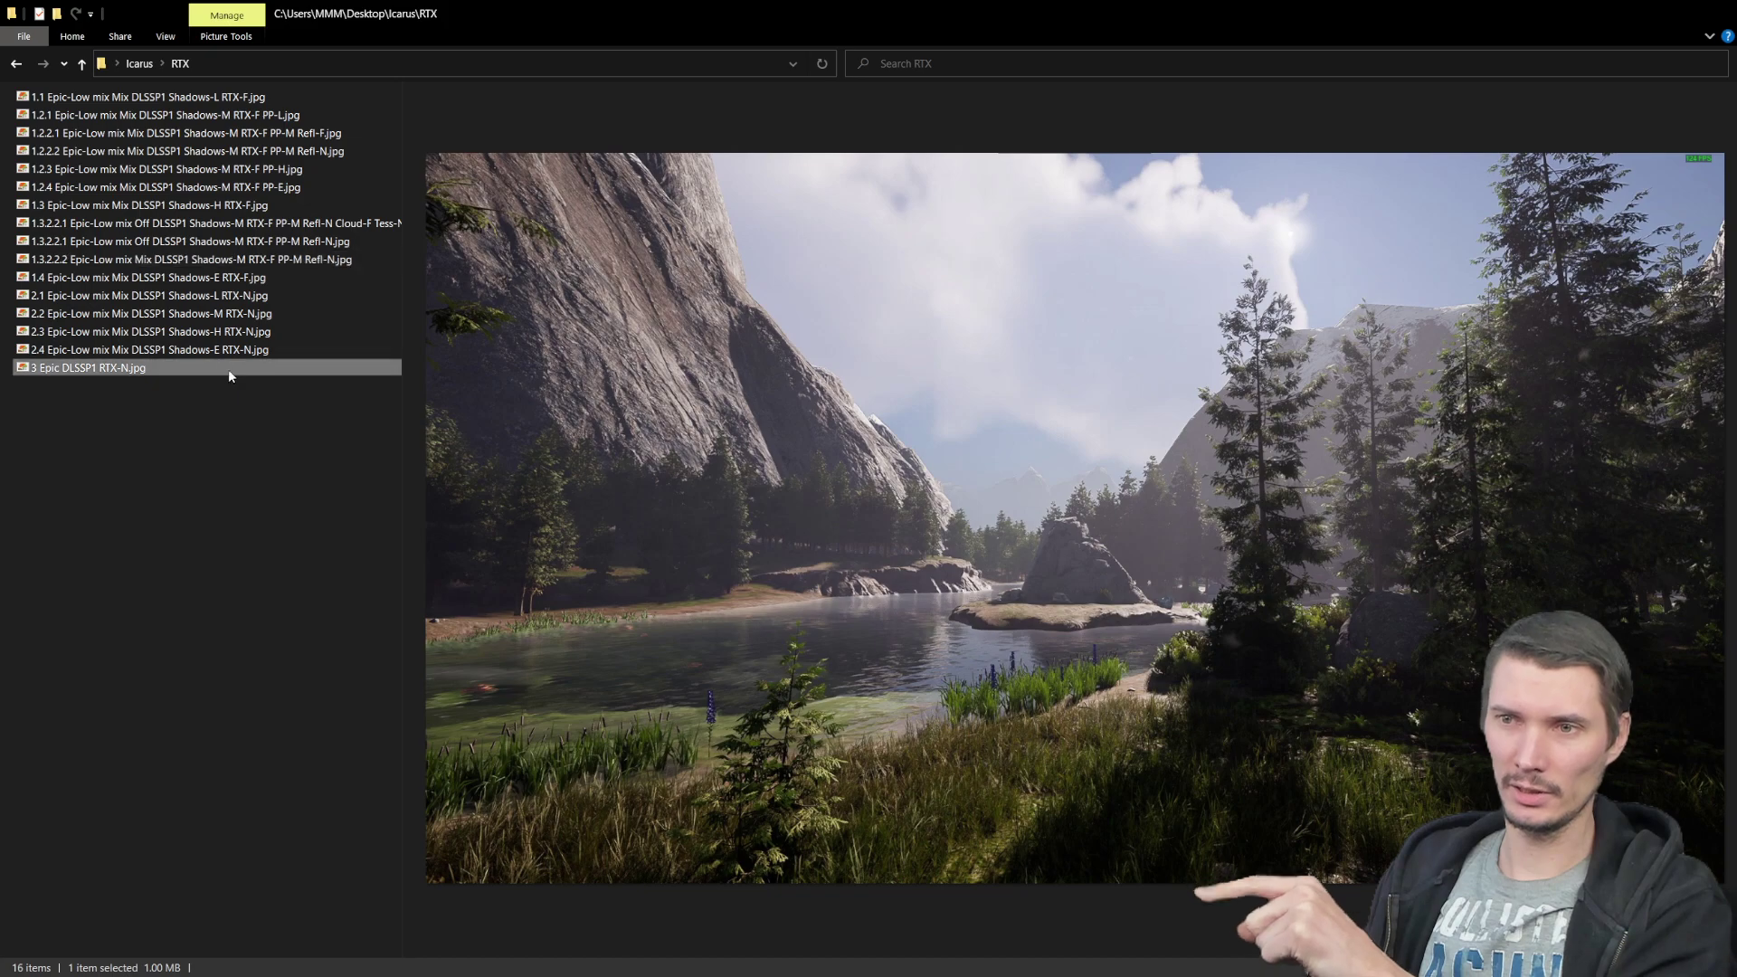
pyautogui.click(364, 258)
pyautogui.click(226, 371)
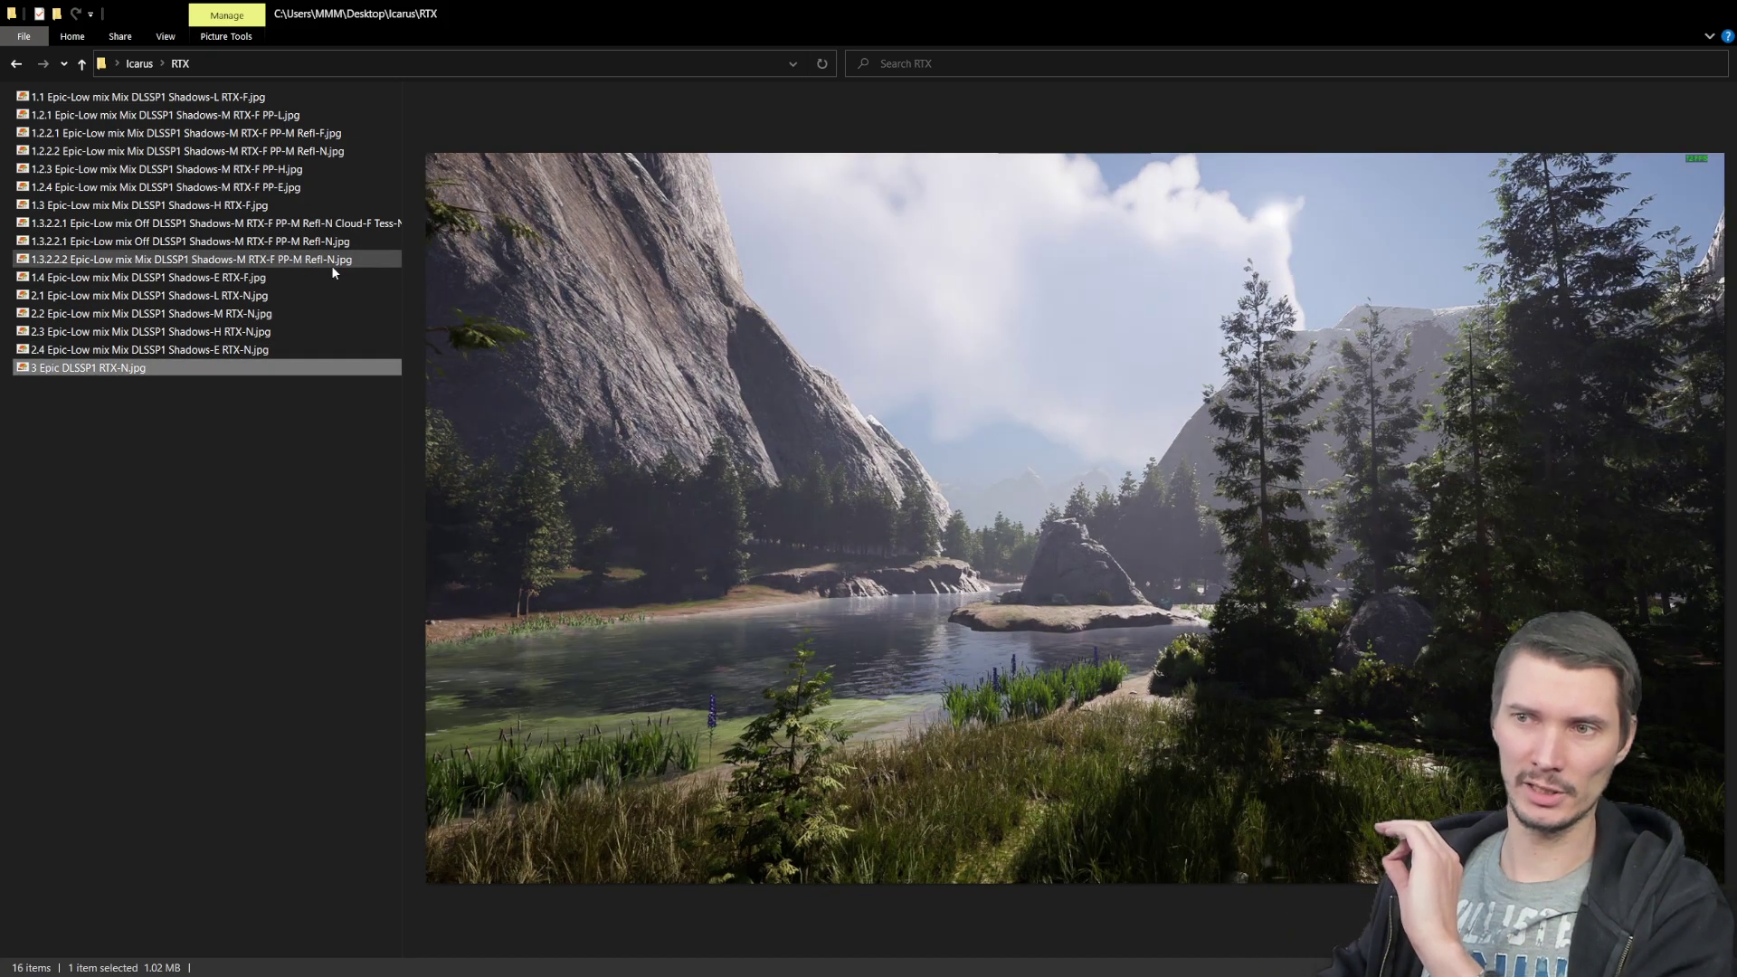
pyautogui.click(332, 267)
pyautogui.click(246, 371)
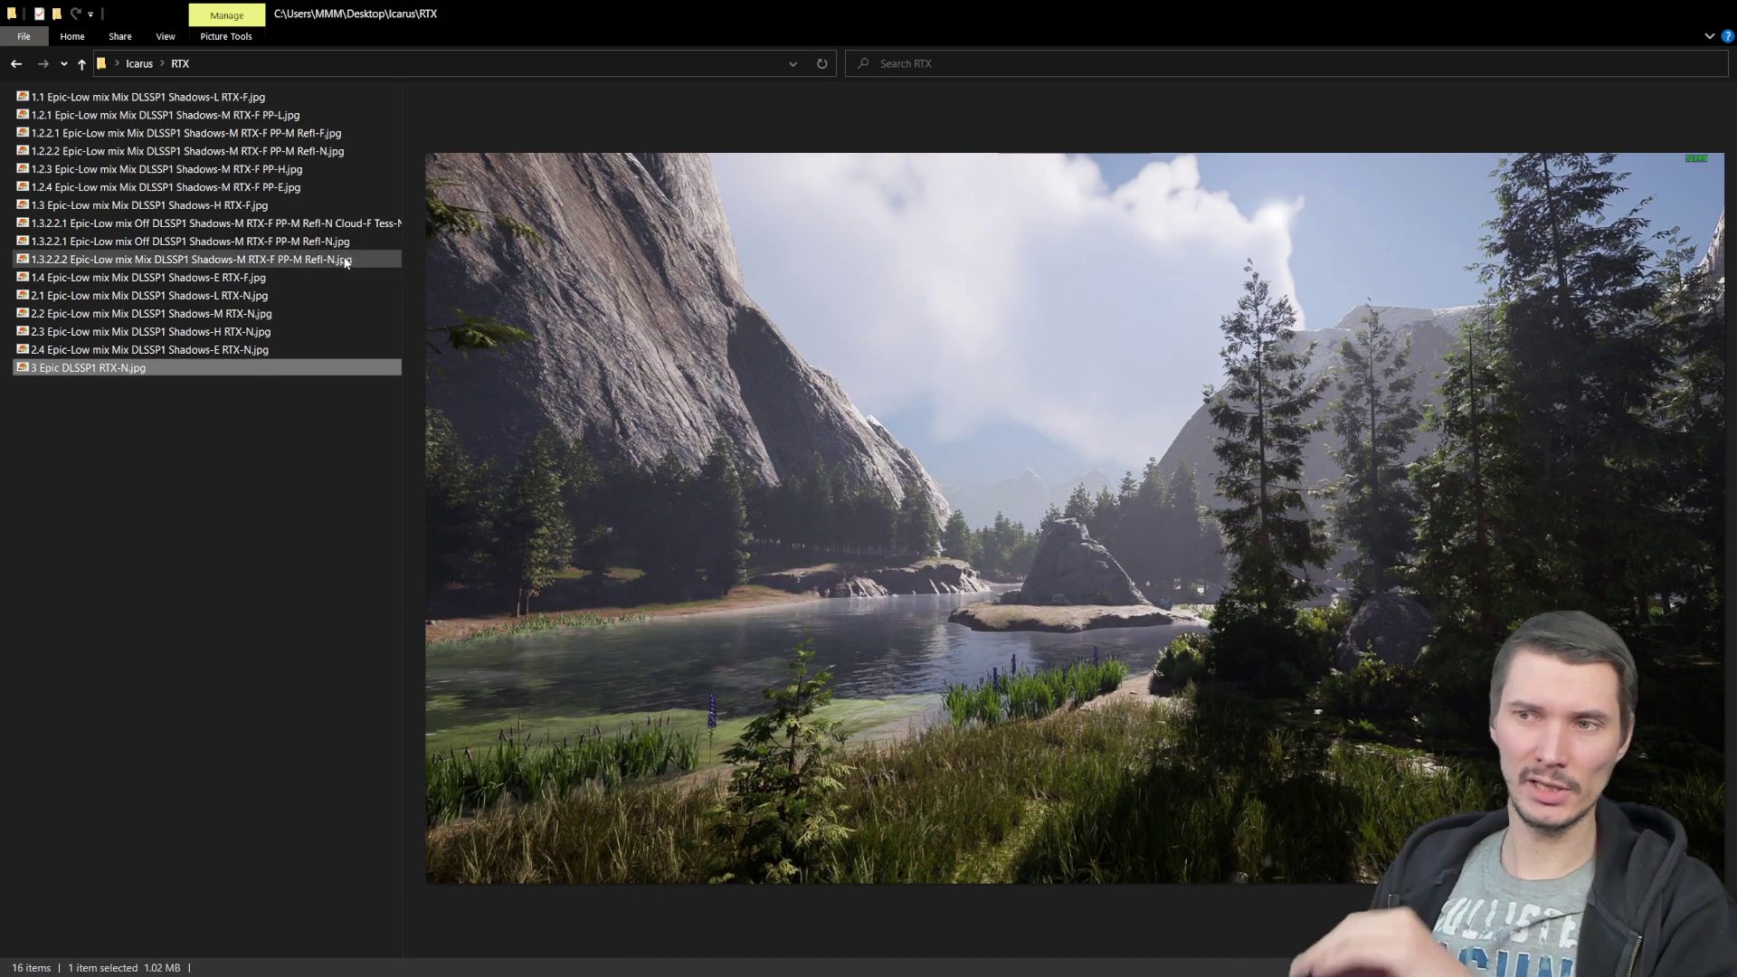
pyautogui.click(345, 263)
pyautogui.click(213, 370)
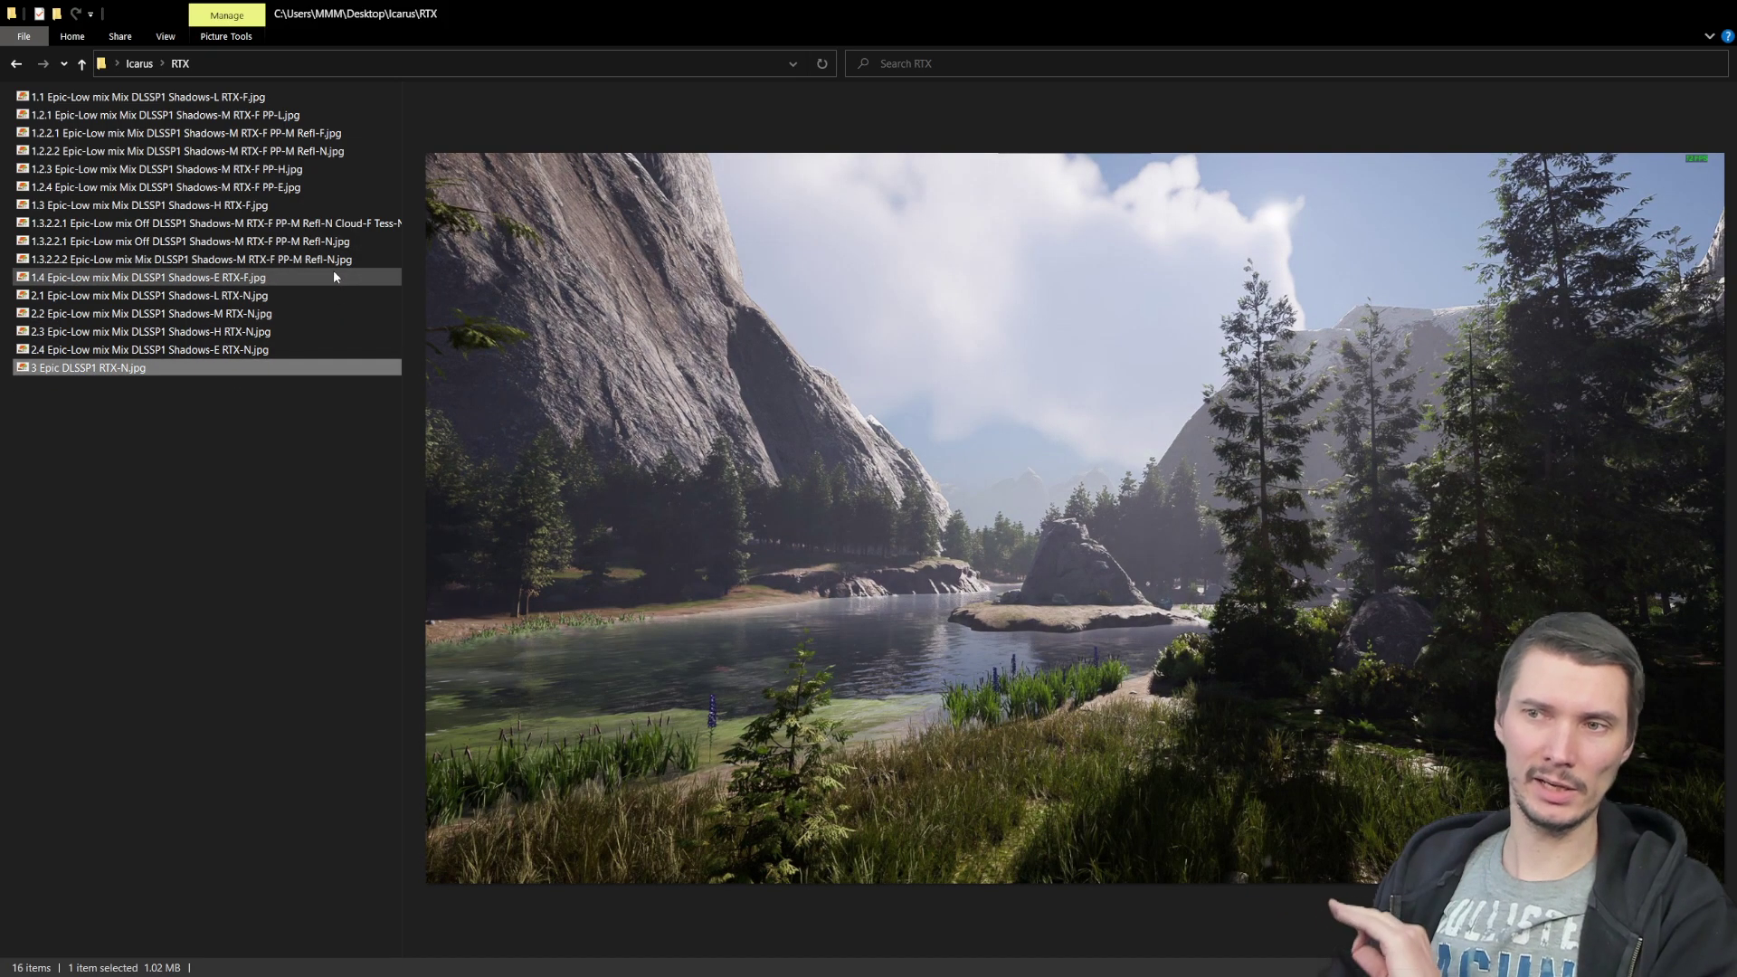
pyautogui.click(334, 260)
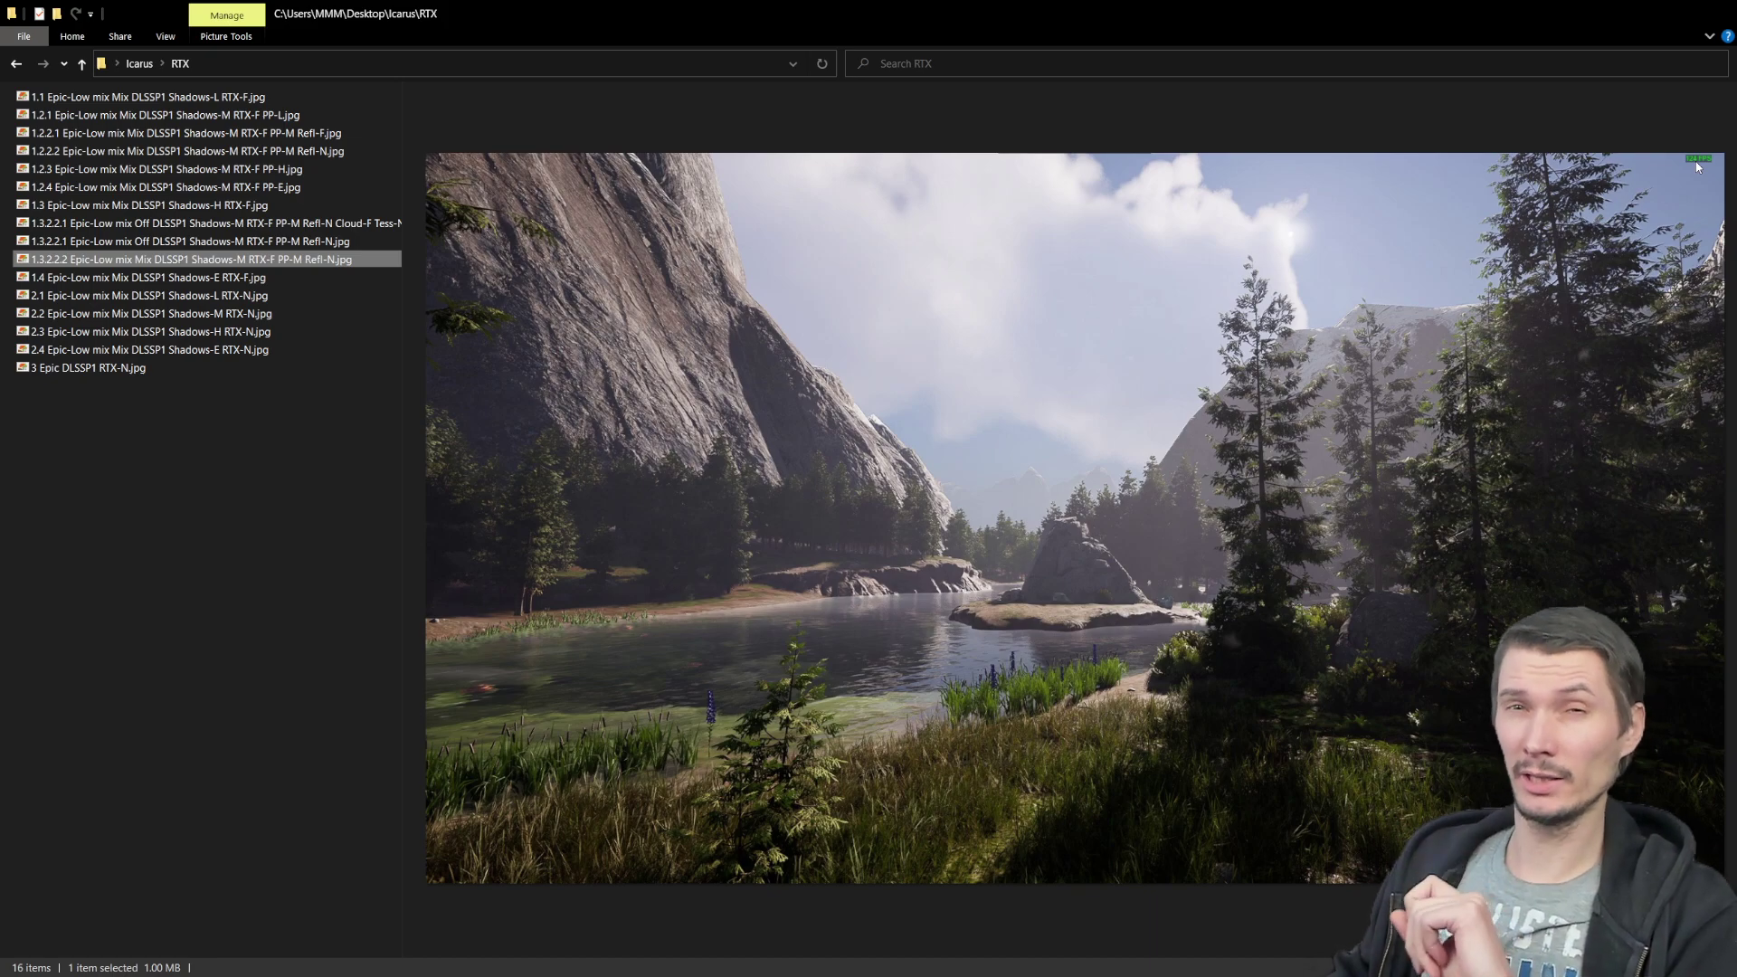
pyautogui.click(154, 369)
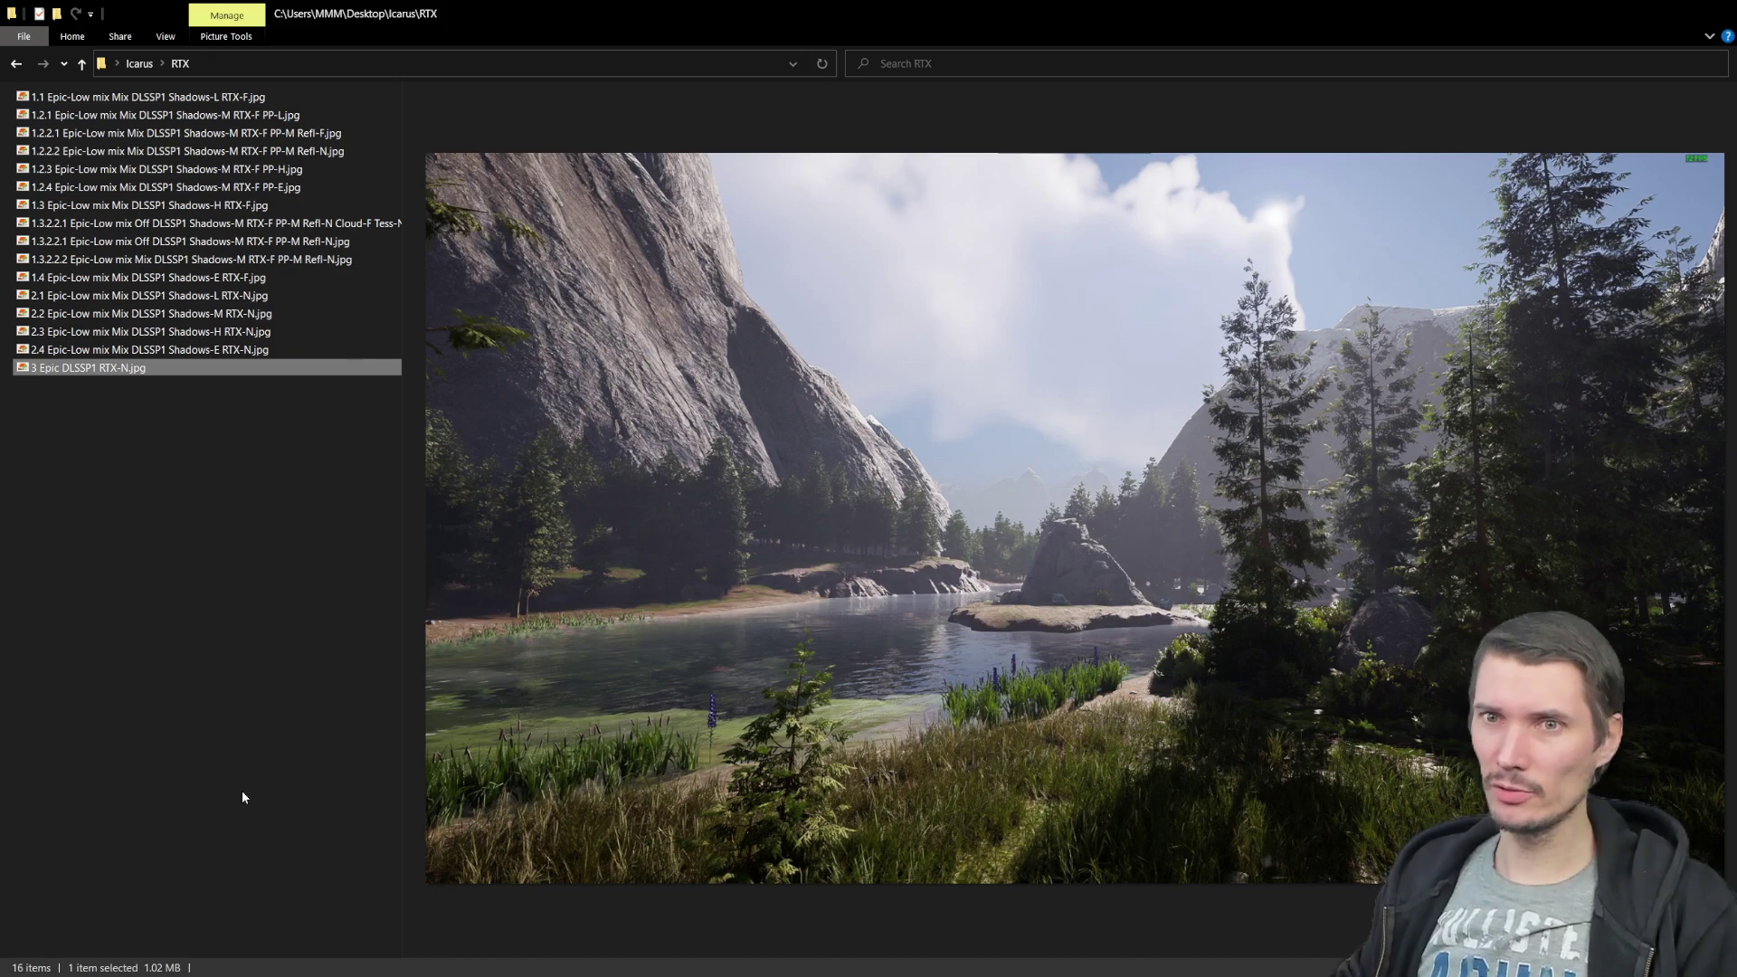
pyautogui.click(355, 262)
pyautogui.click(172, 371)
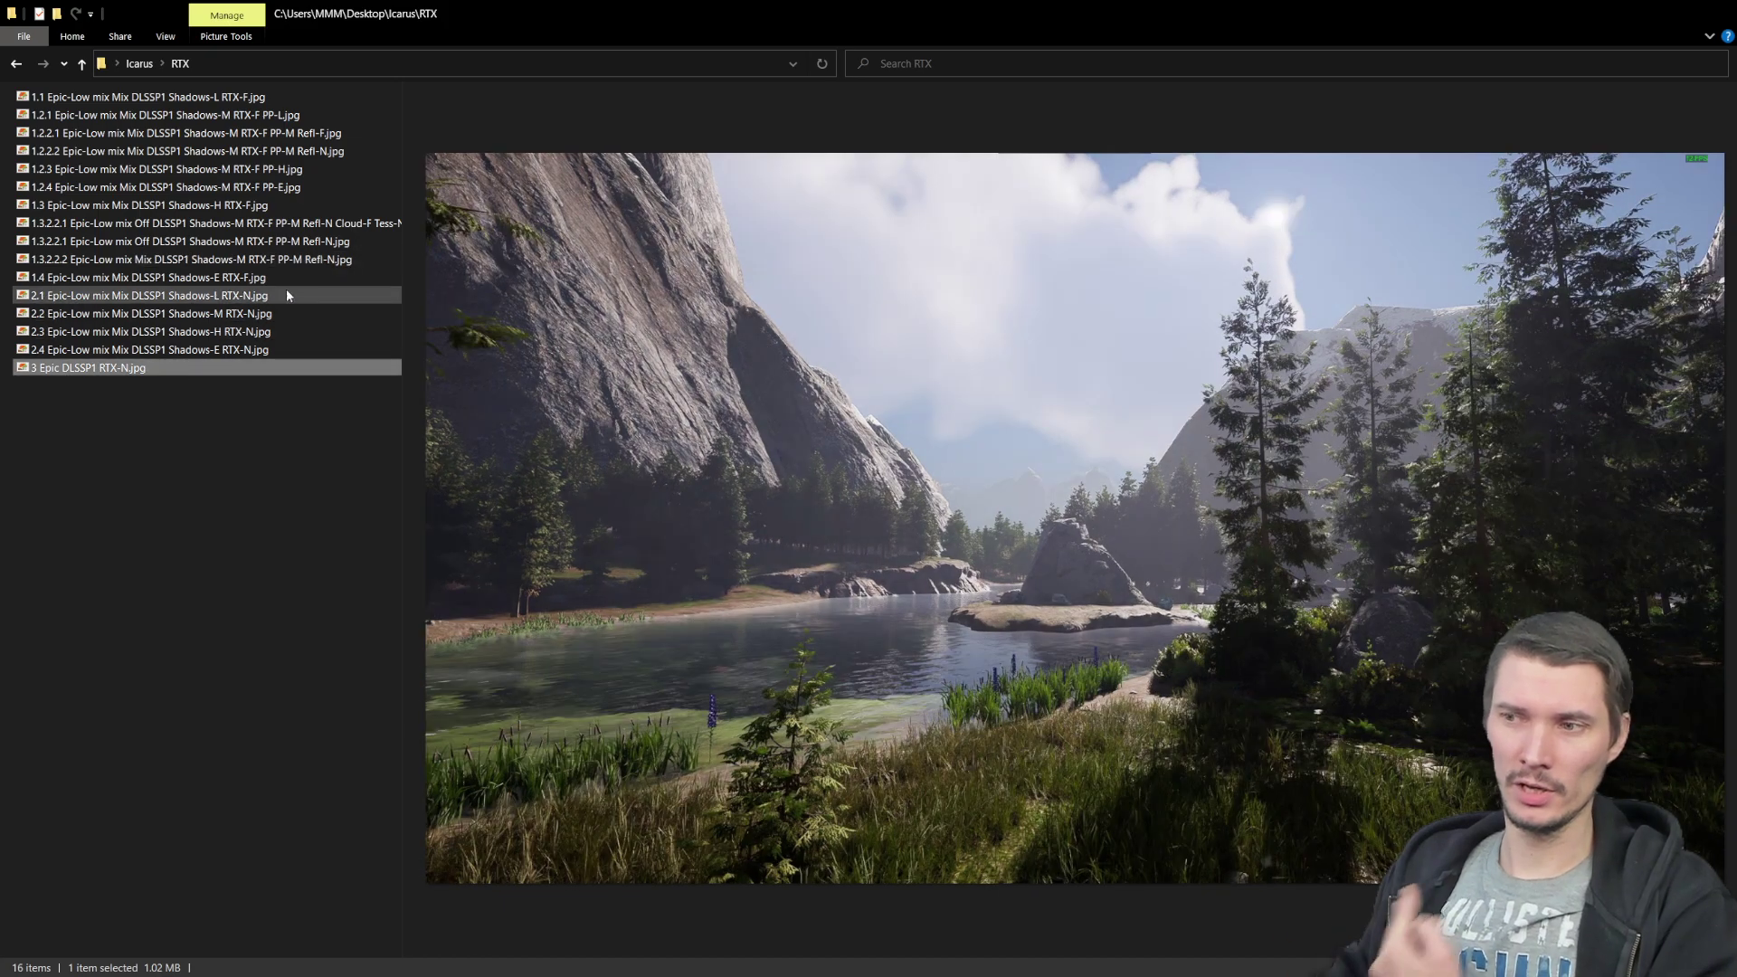
pyautogui.click(330, 261)
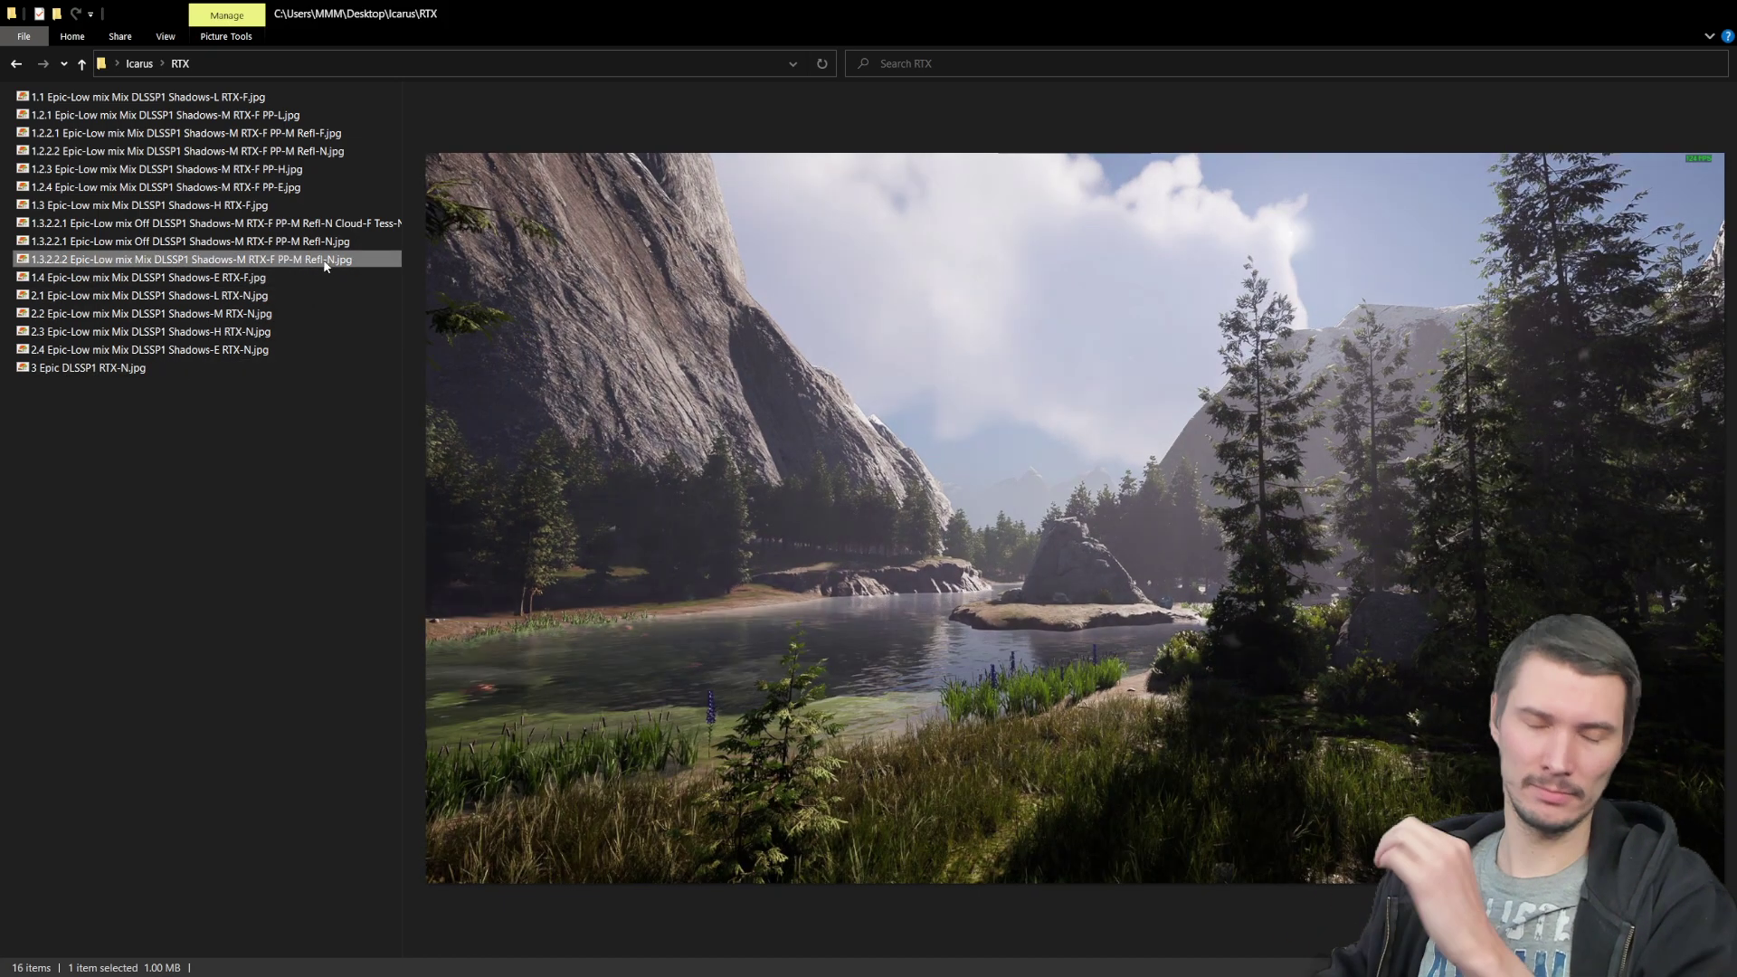
pyautogui.click(199, 363)
pyautogui.click(199, 259)
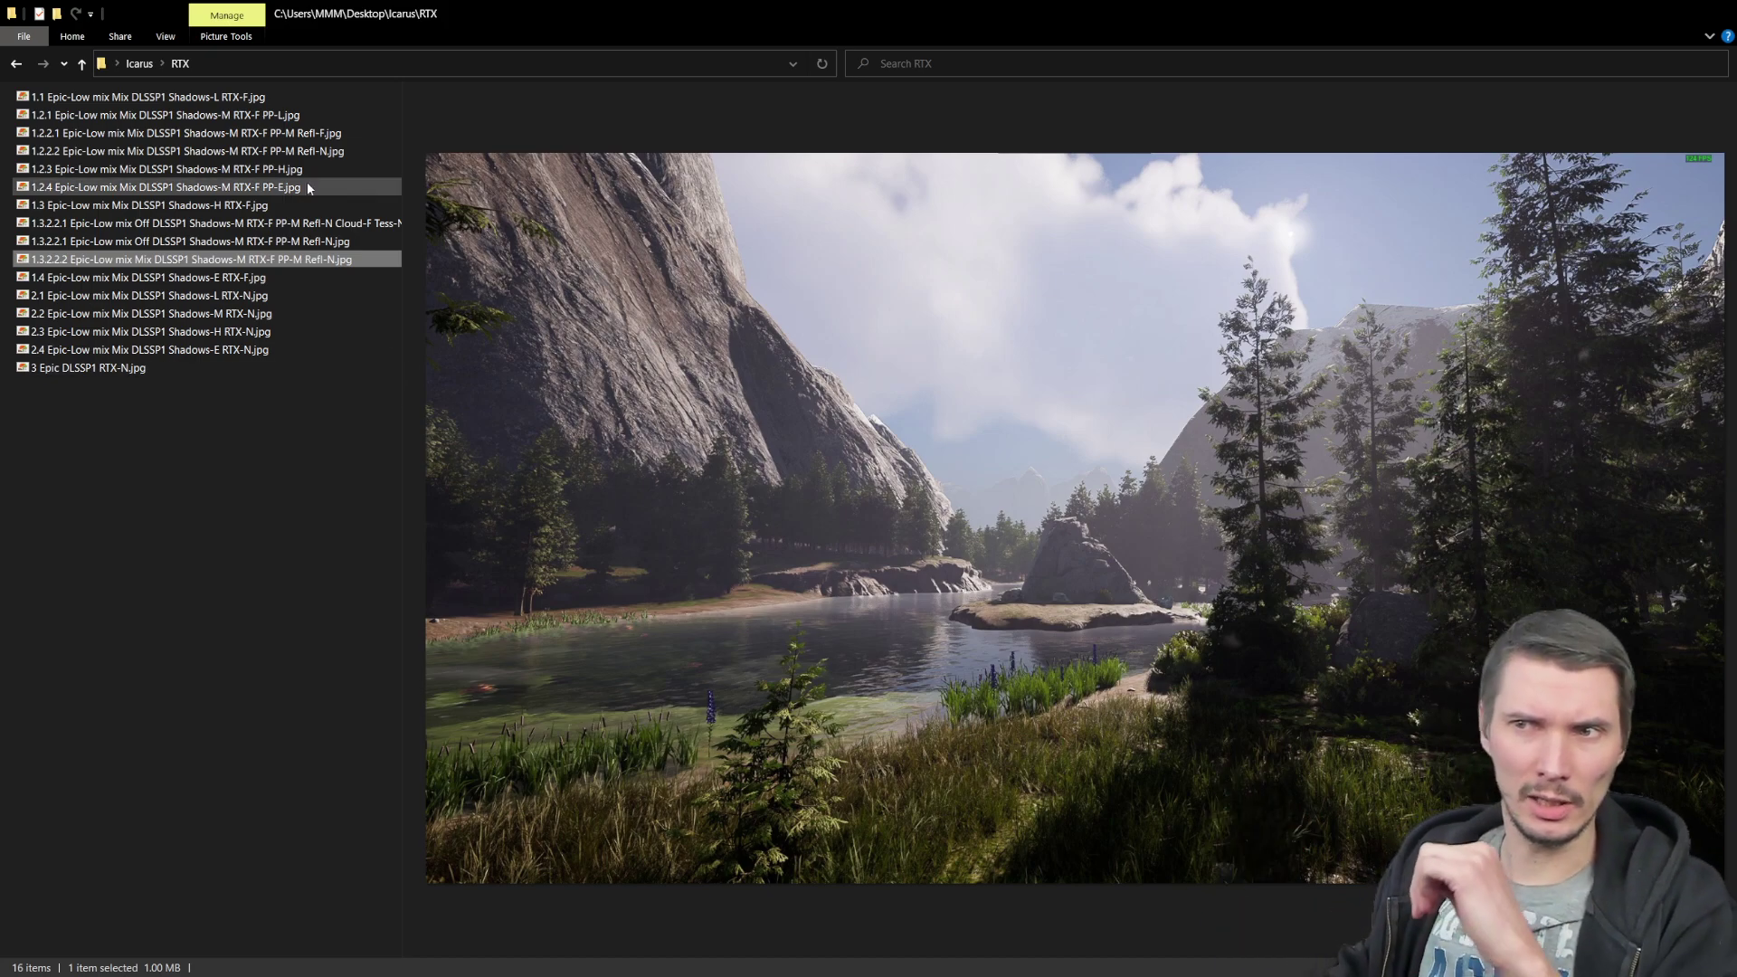
# Step: Preview the 1.1 Shadows-L and 1.4 Shadows-E screenshots, and compare 1.1 Shadows-L RTX-F with 2.1 Shadows-L RTX-N
pyautogui.click(268, 97)
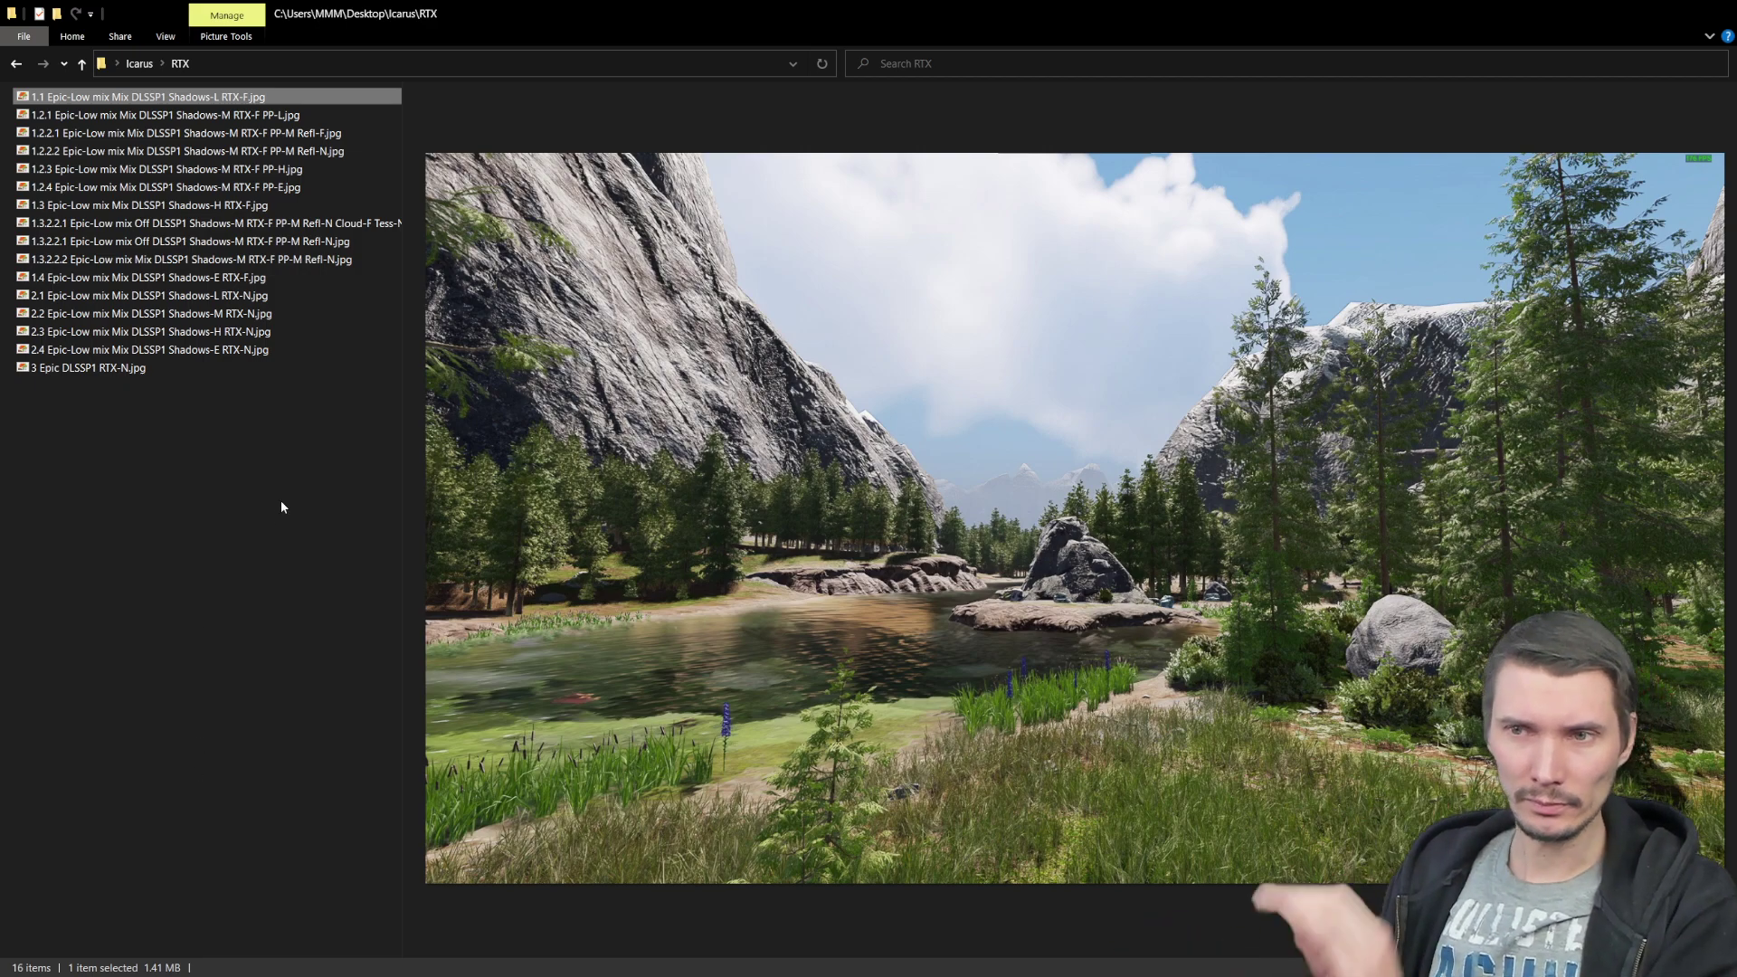
pyautogui.click(253, 282)
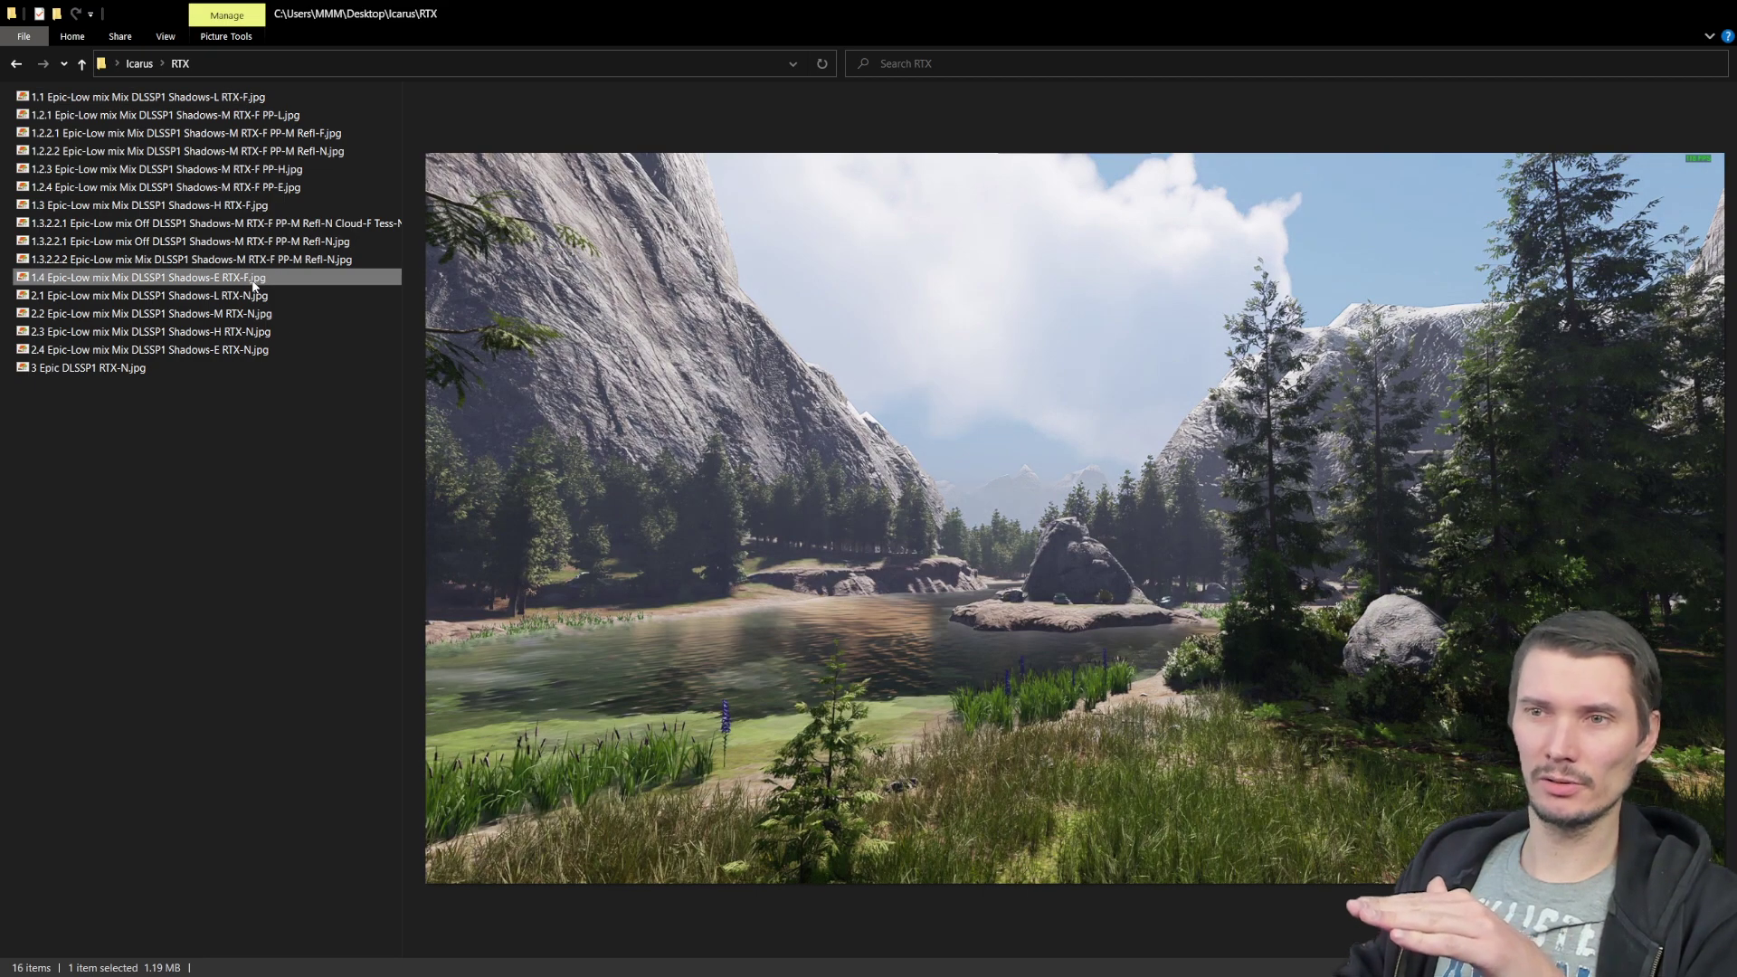
pyautogui.click(136, 297)
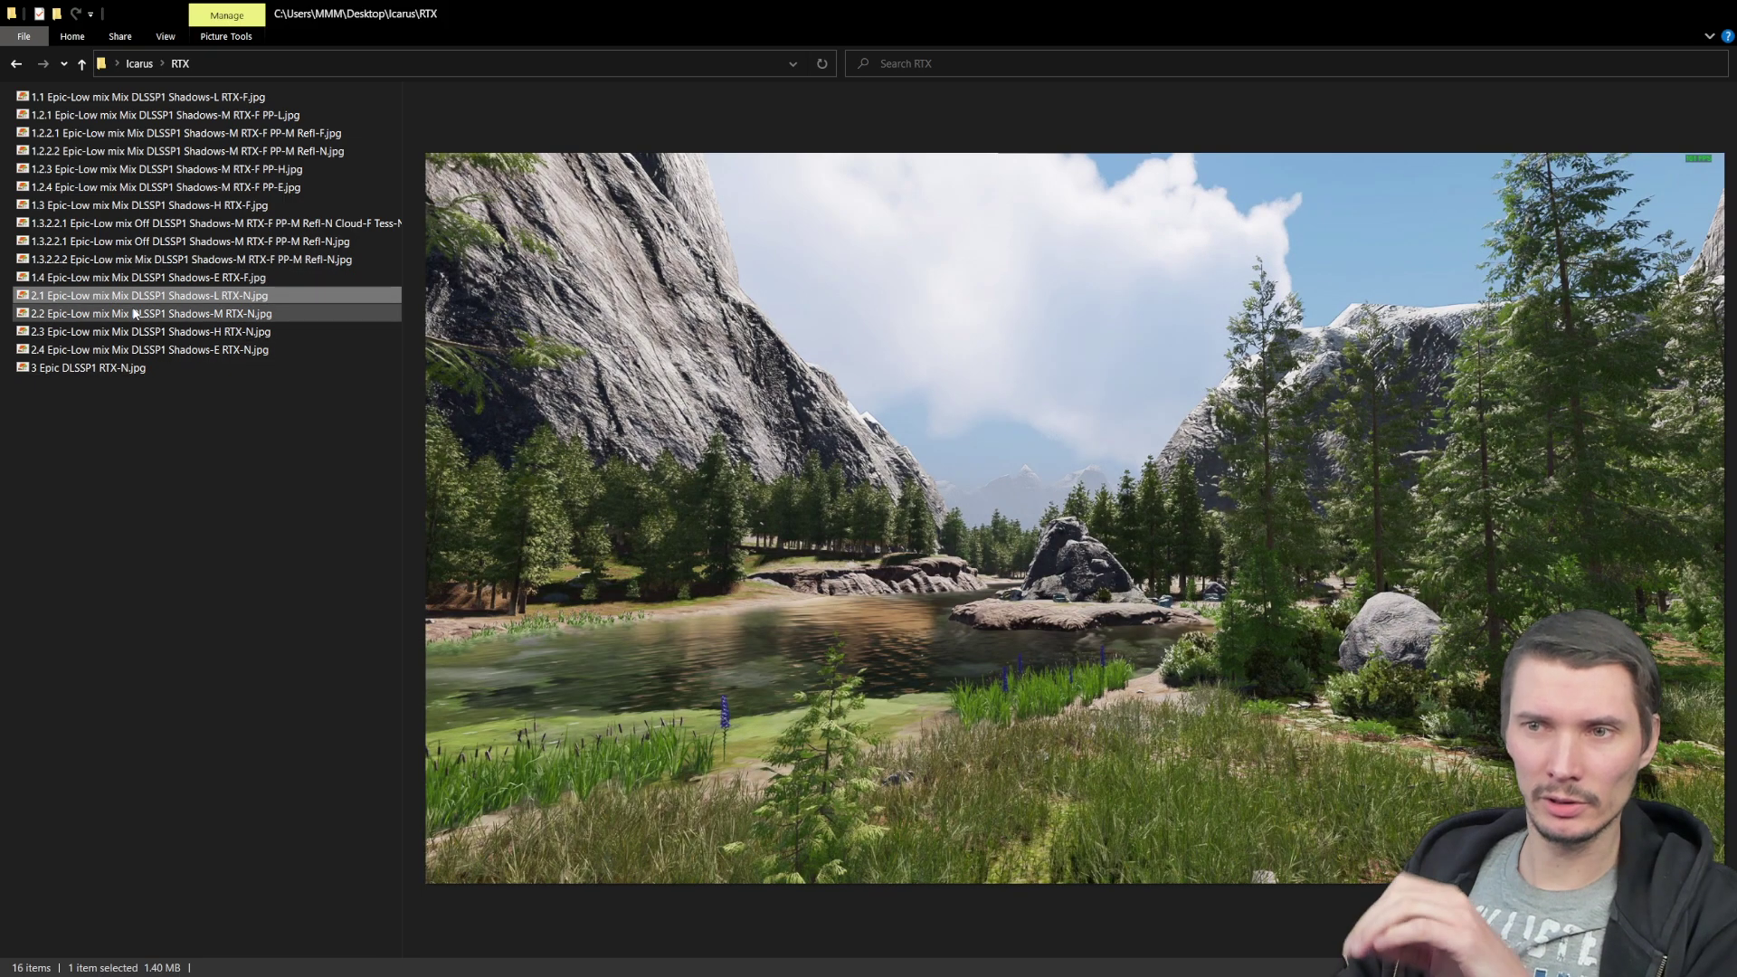
pyautogui.click(181, 96)
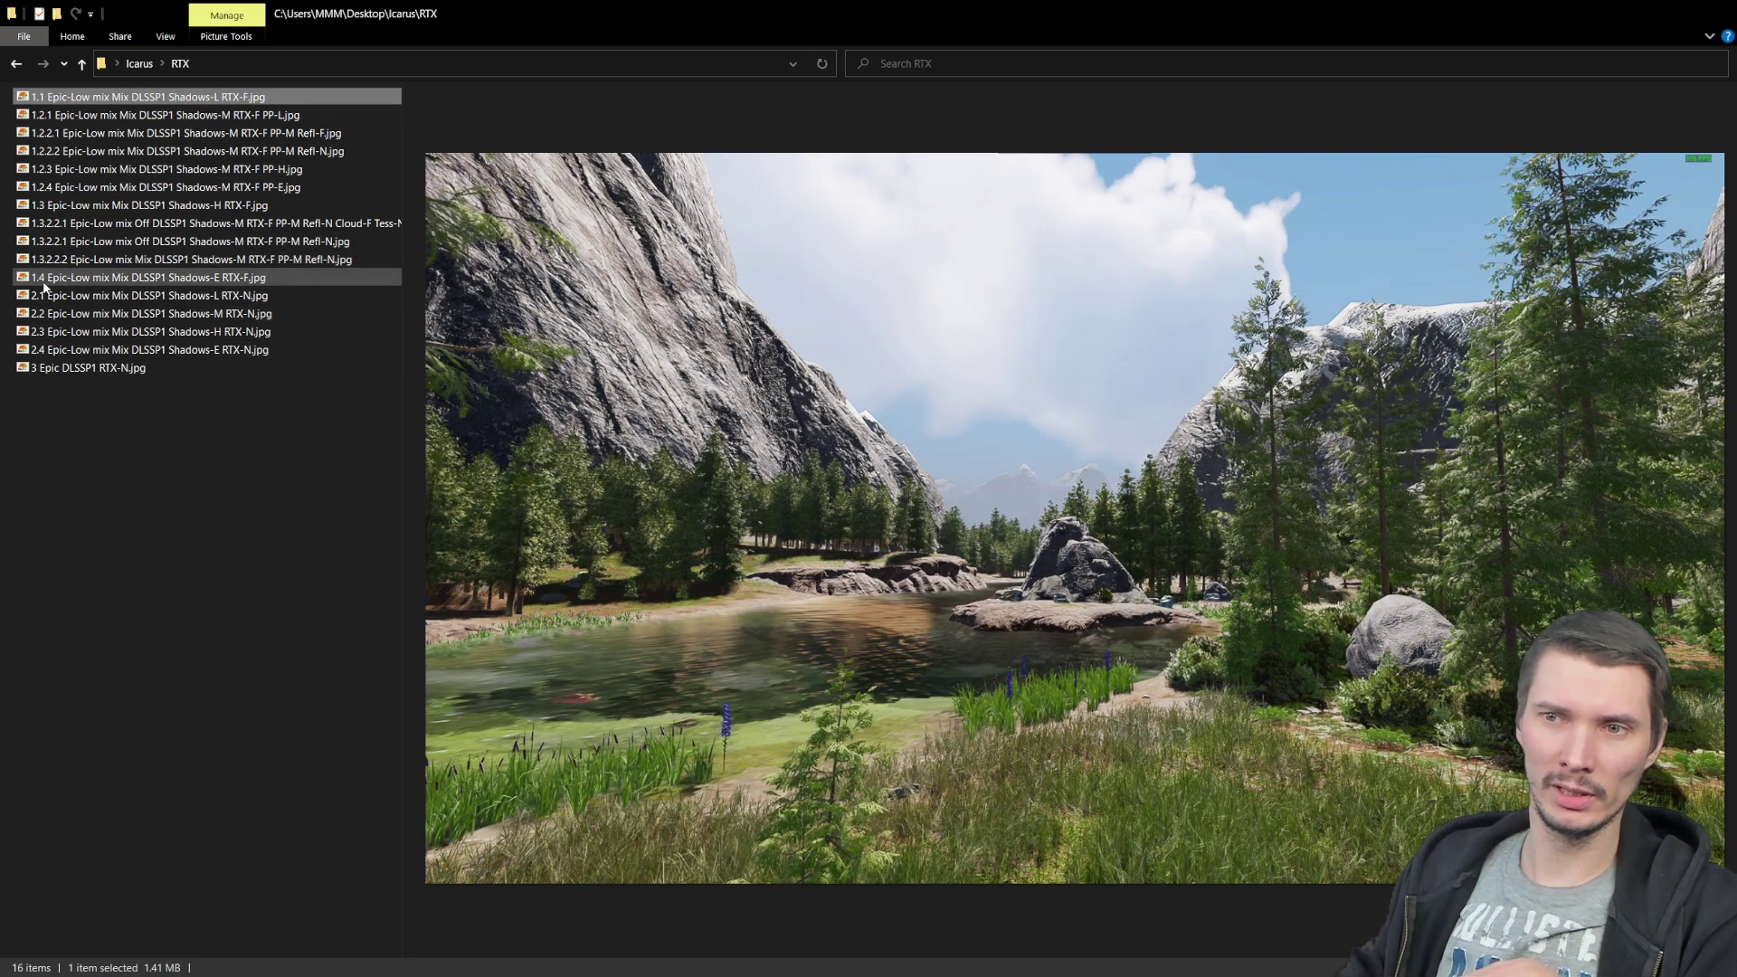
pyautogui.click(54, 296)
pyautogui.press('Home')
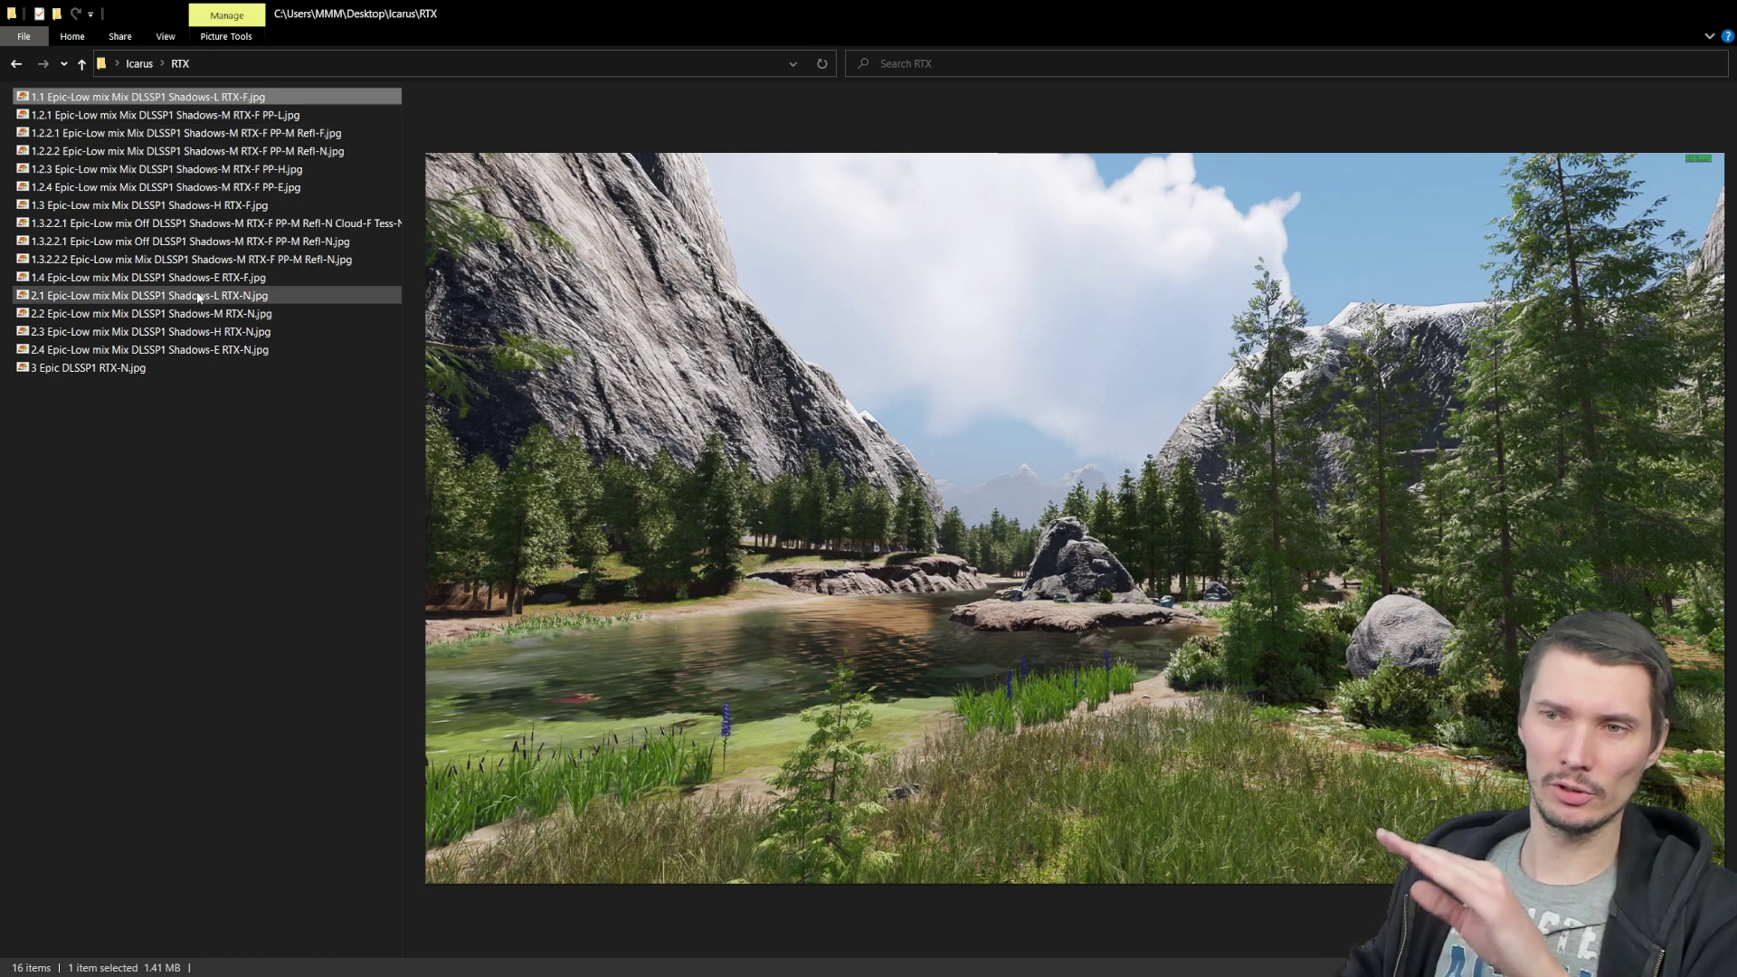
pyautogui.click(197, 296)
pyautogui.click(266, 98)
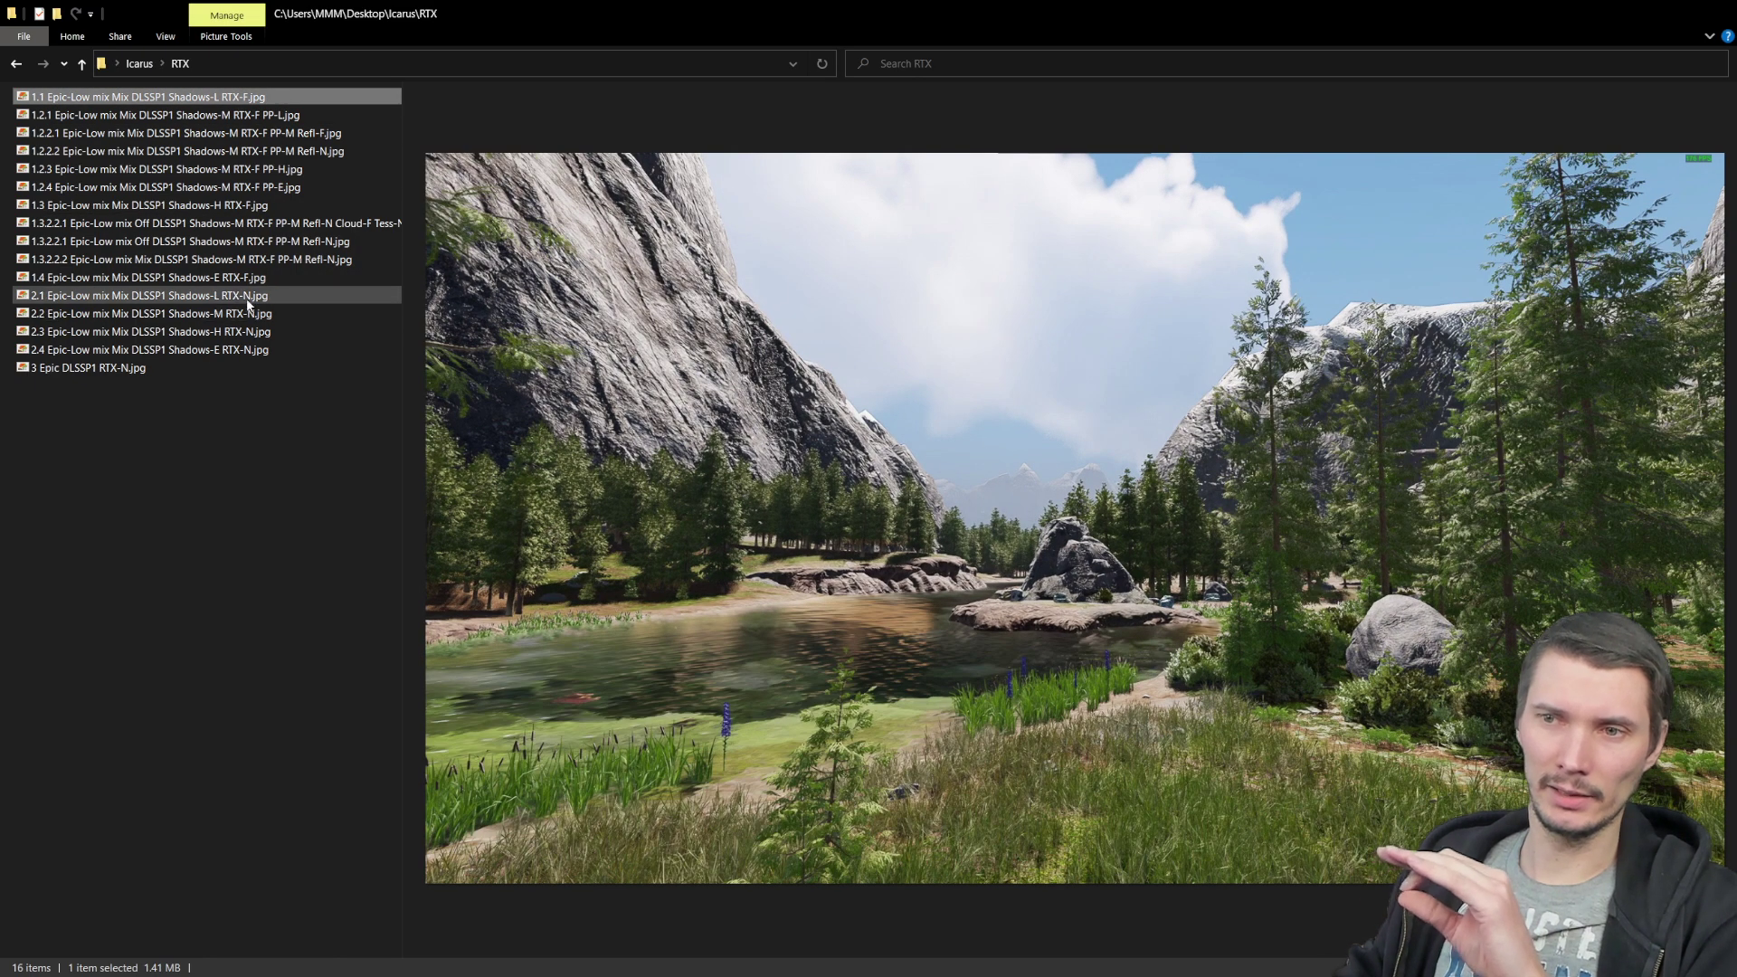
pyautogui.click(246, 297)
pyautogui.click(270, 96)
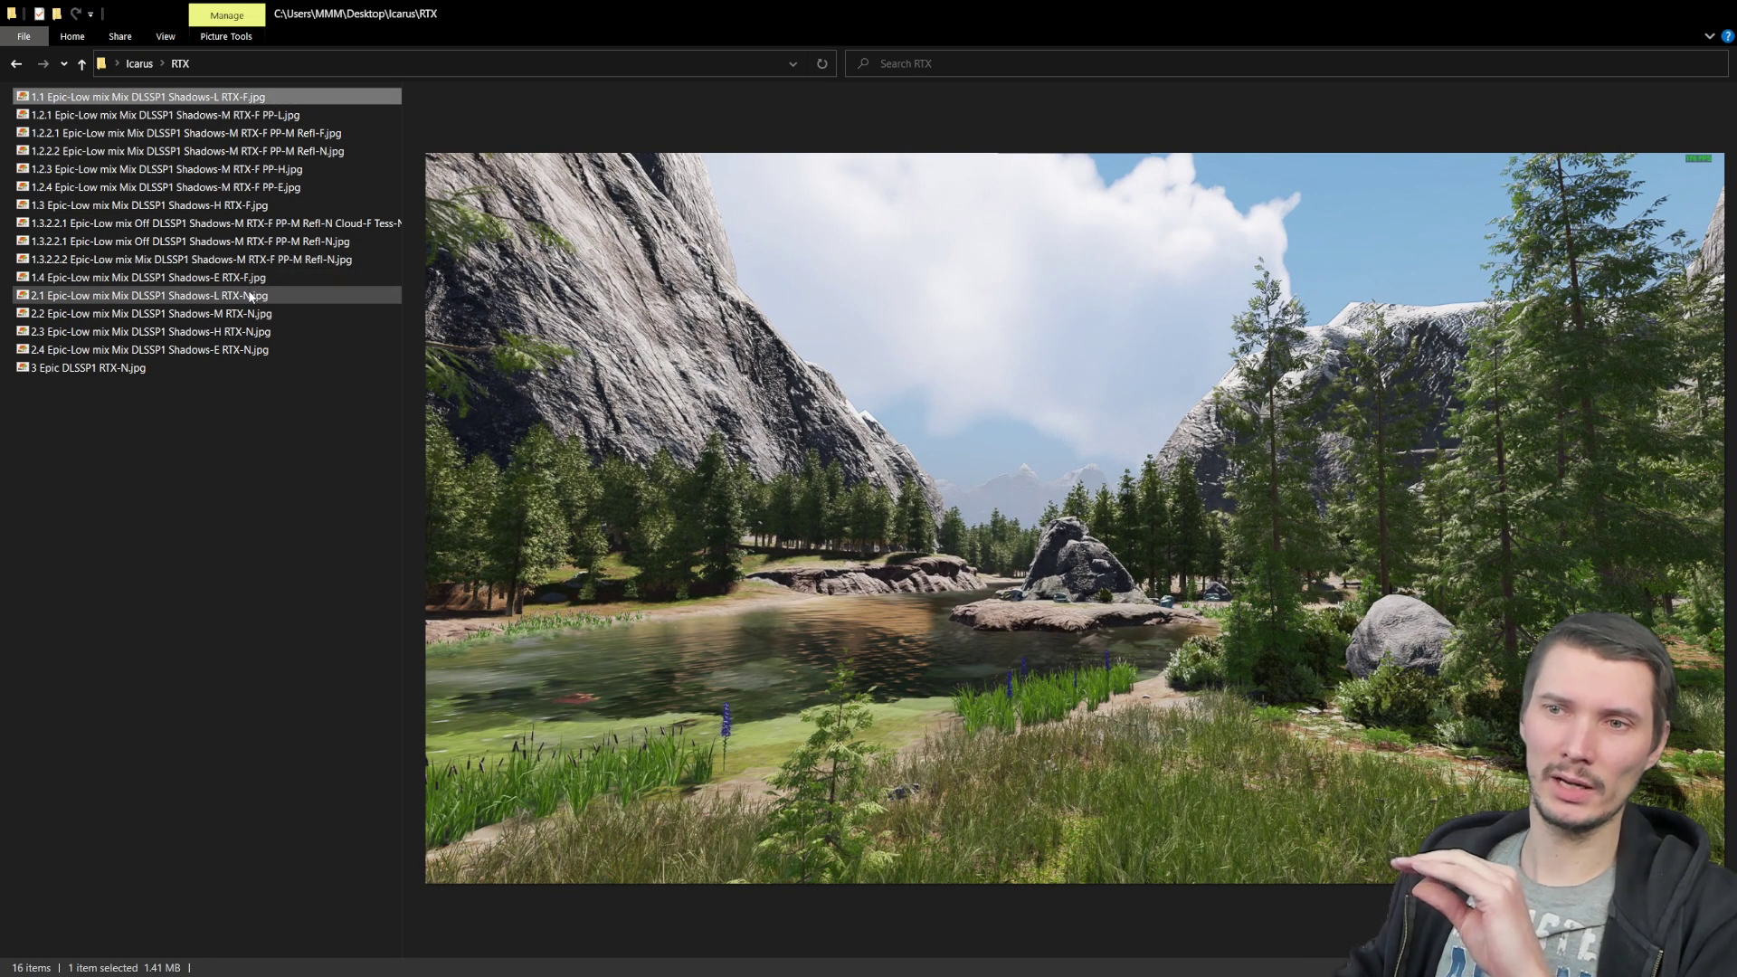
pyautogui.click(251, 297)
pyautogui.click(273, 99)
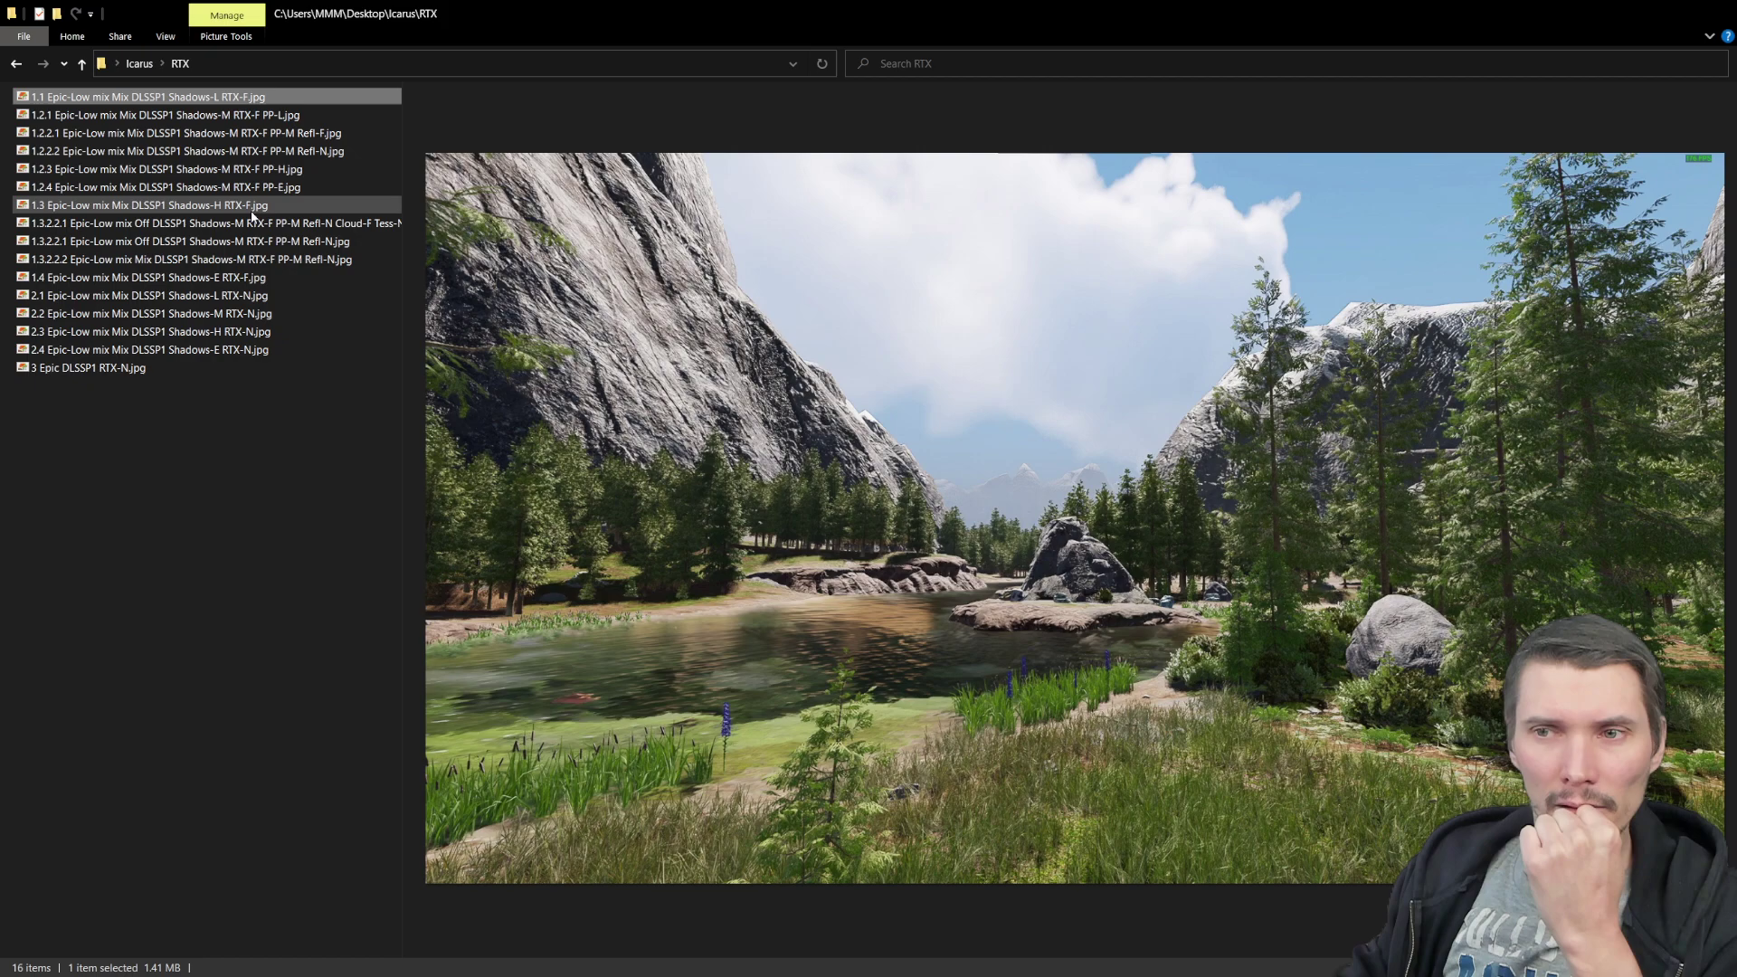
# Step: Compare the 1.3 Shadows-H RTX-F screenshot repeatedly with the 2.3 Shadows-H RTX-N screenshot
pyautogui.click(254, 211)
pyautogui.click(116, 331)
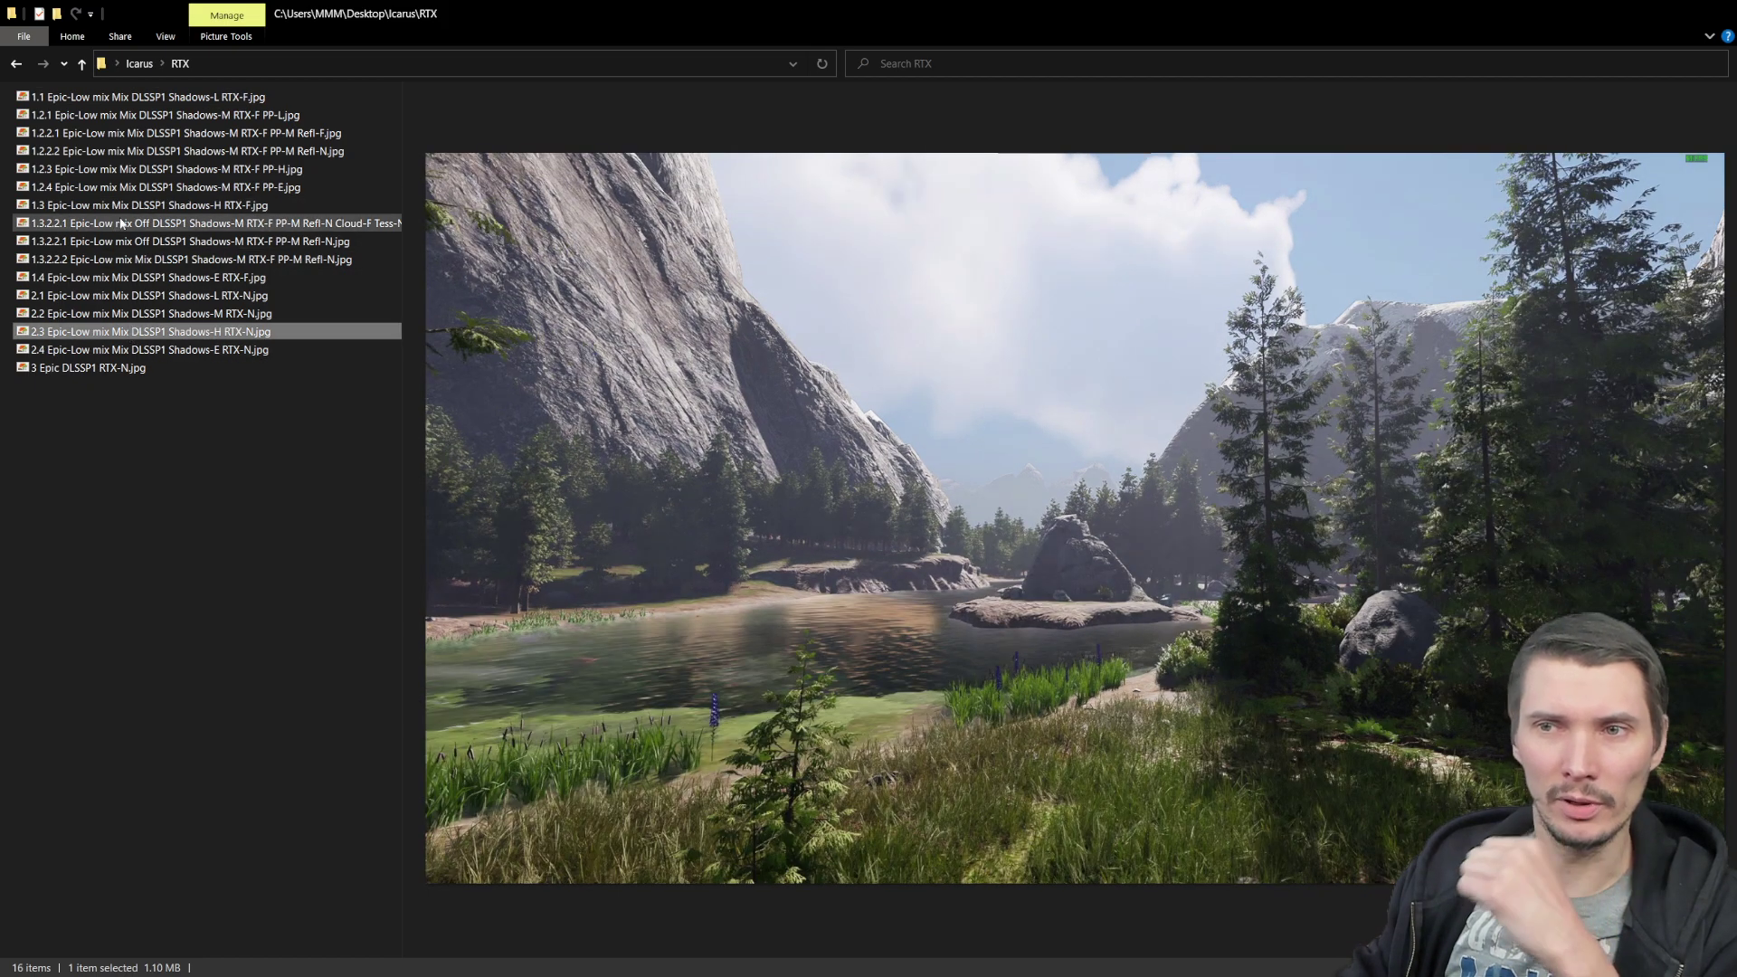
pyautogui.click(181, 205)
pyautogui.click(141, 332)
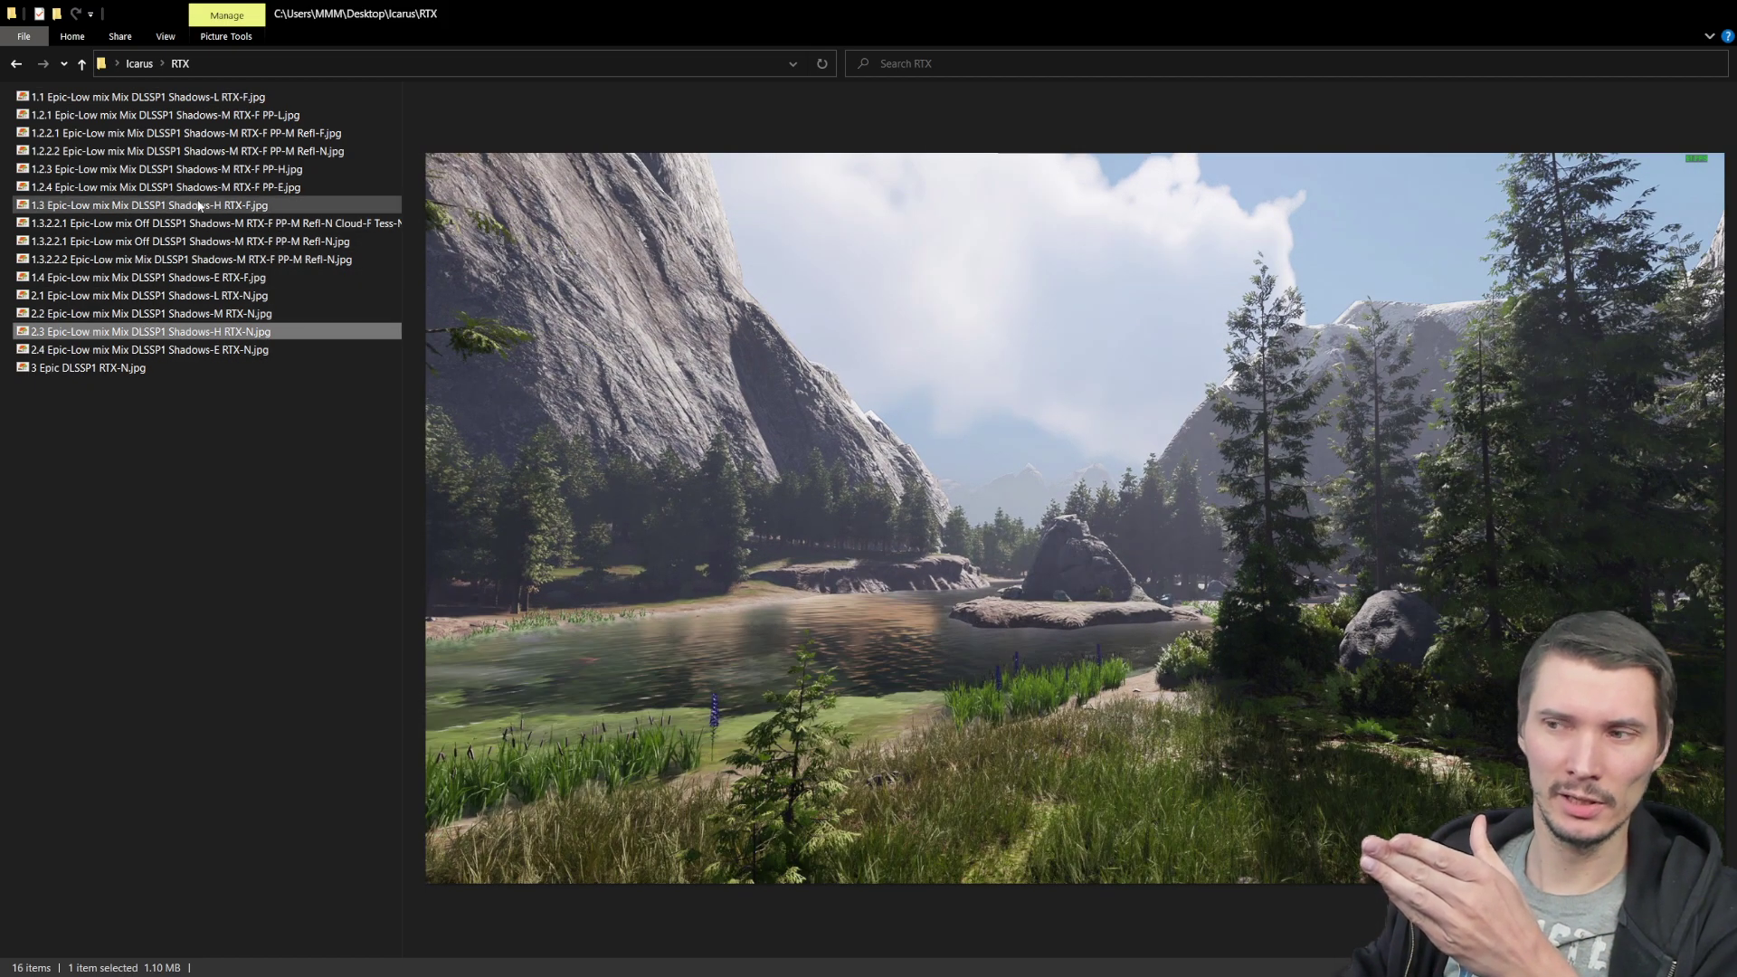
pyautogui.click(200, 207)
pyautogui.click(135, 332)
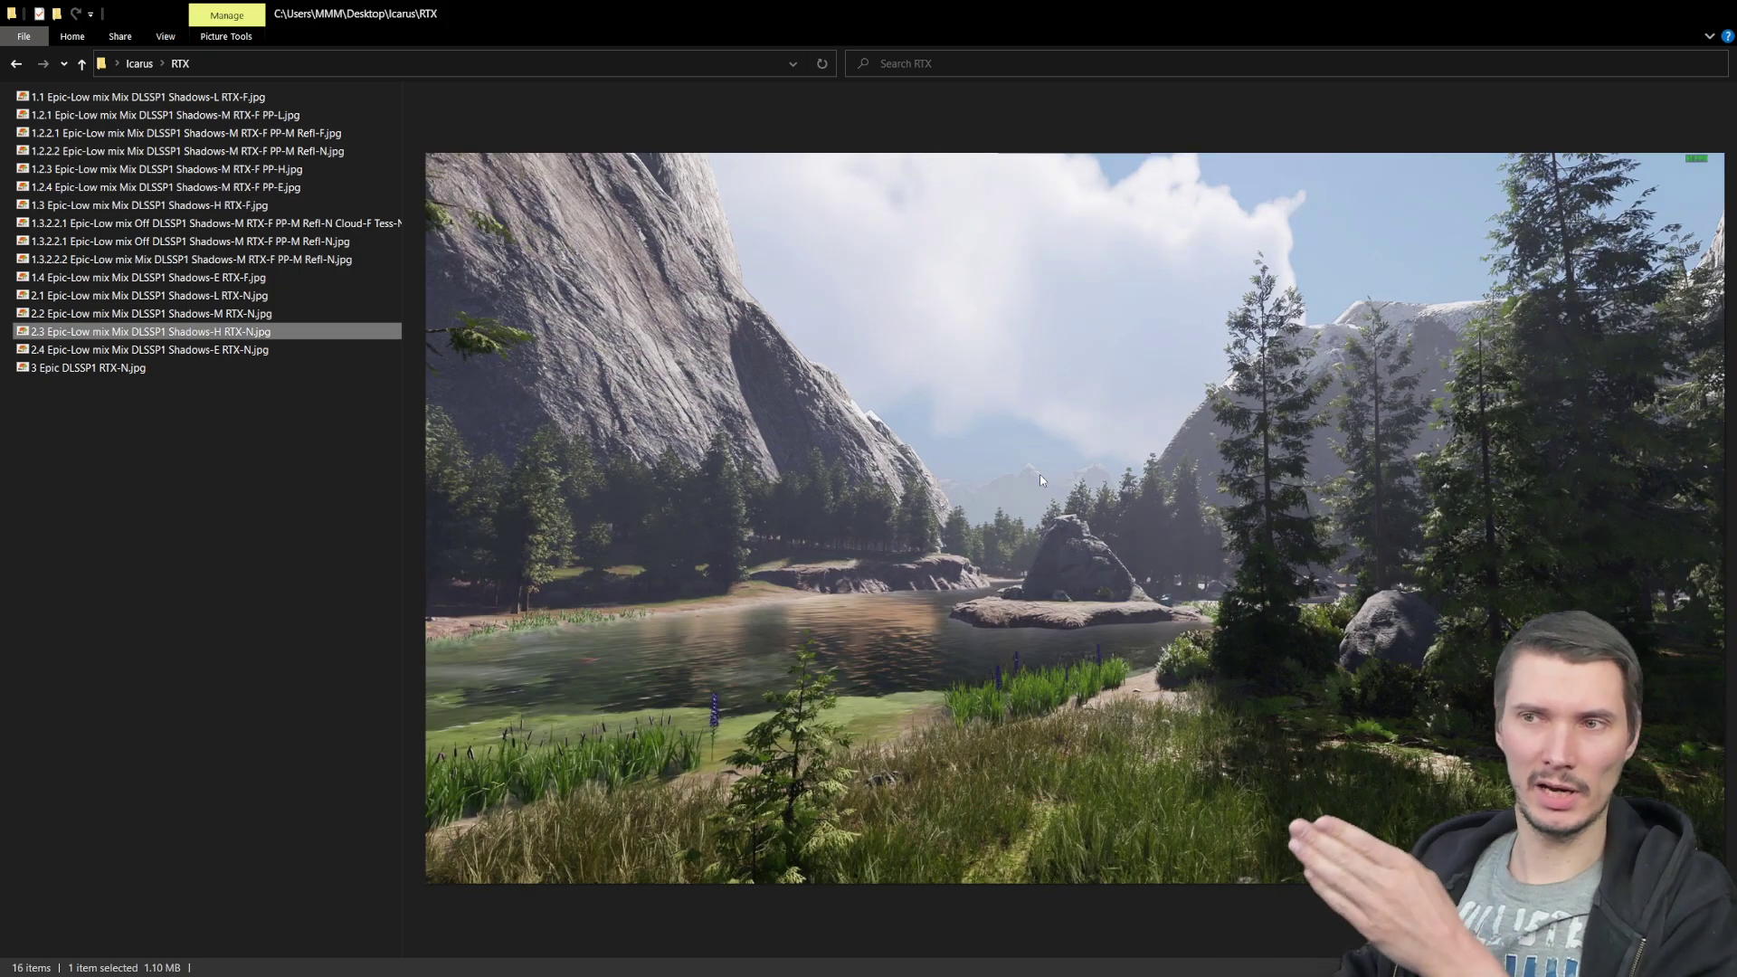
pyautogui.click(221, 207)
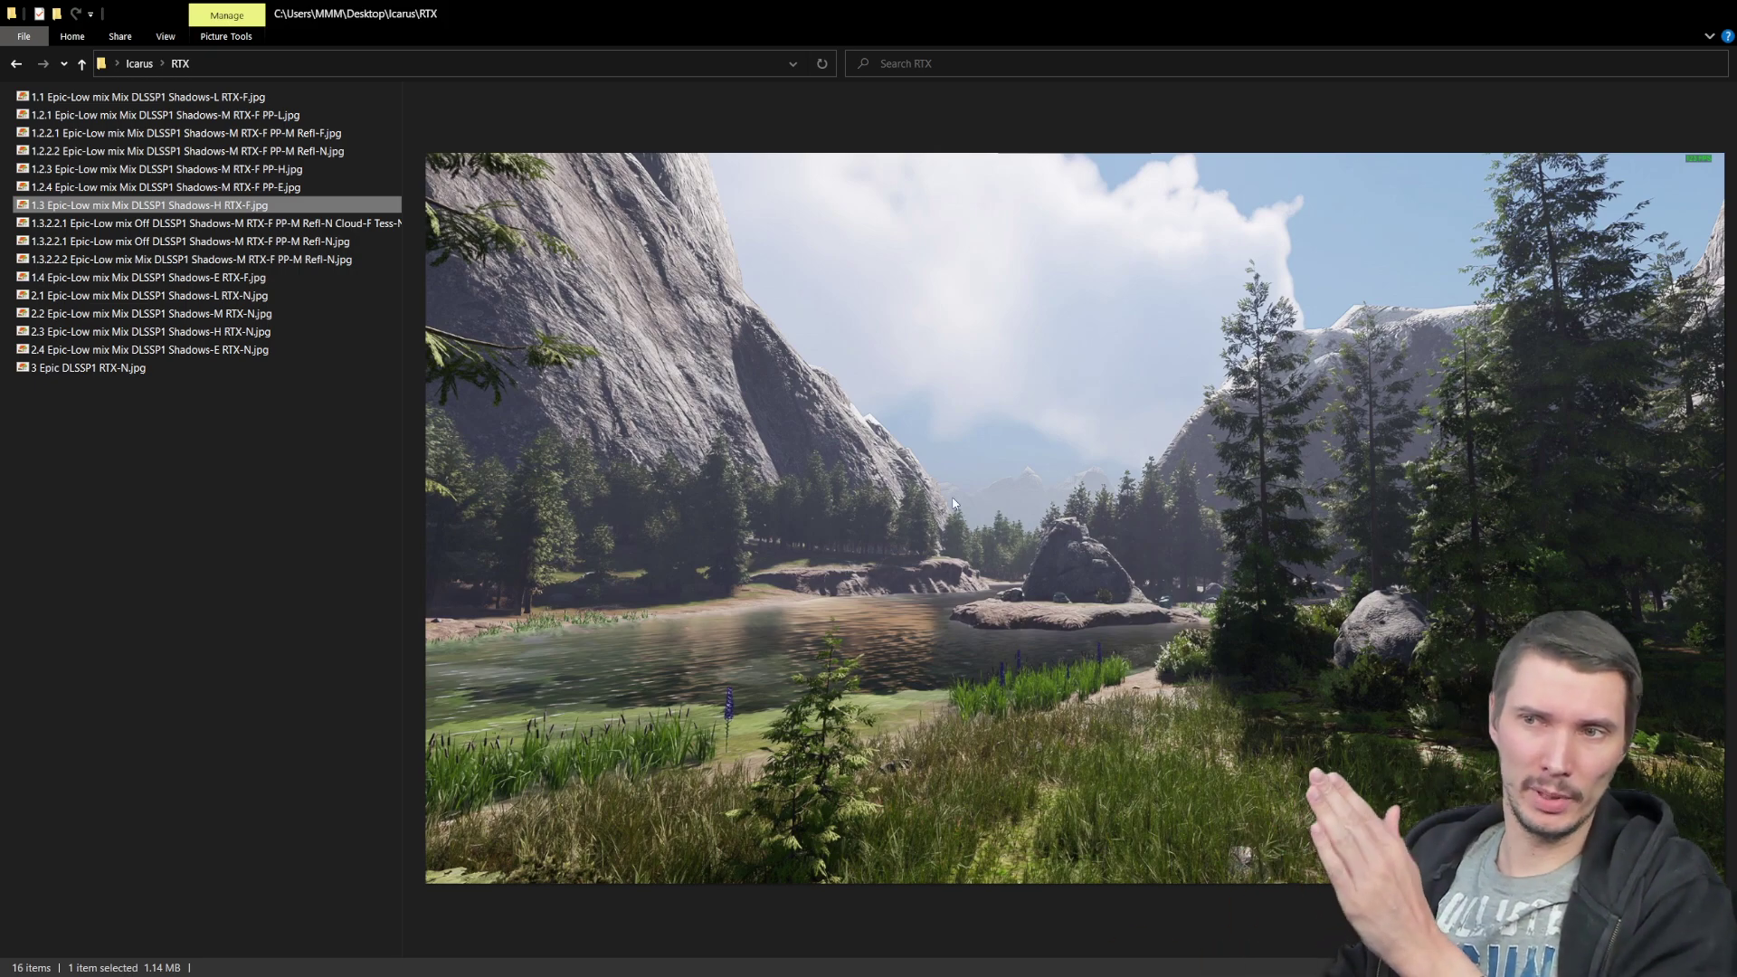
# Step: Preview the 1.3.2.2.2 Epic-Low mix screenshot, and compare shadow quality across 1.1 Shadows-L, 1.2.1 Shadows-M and 1.3 Shadows-H
pyautogui.click(318, 261)
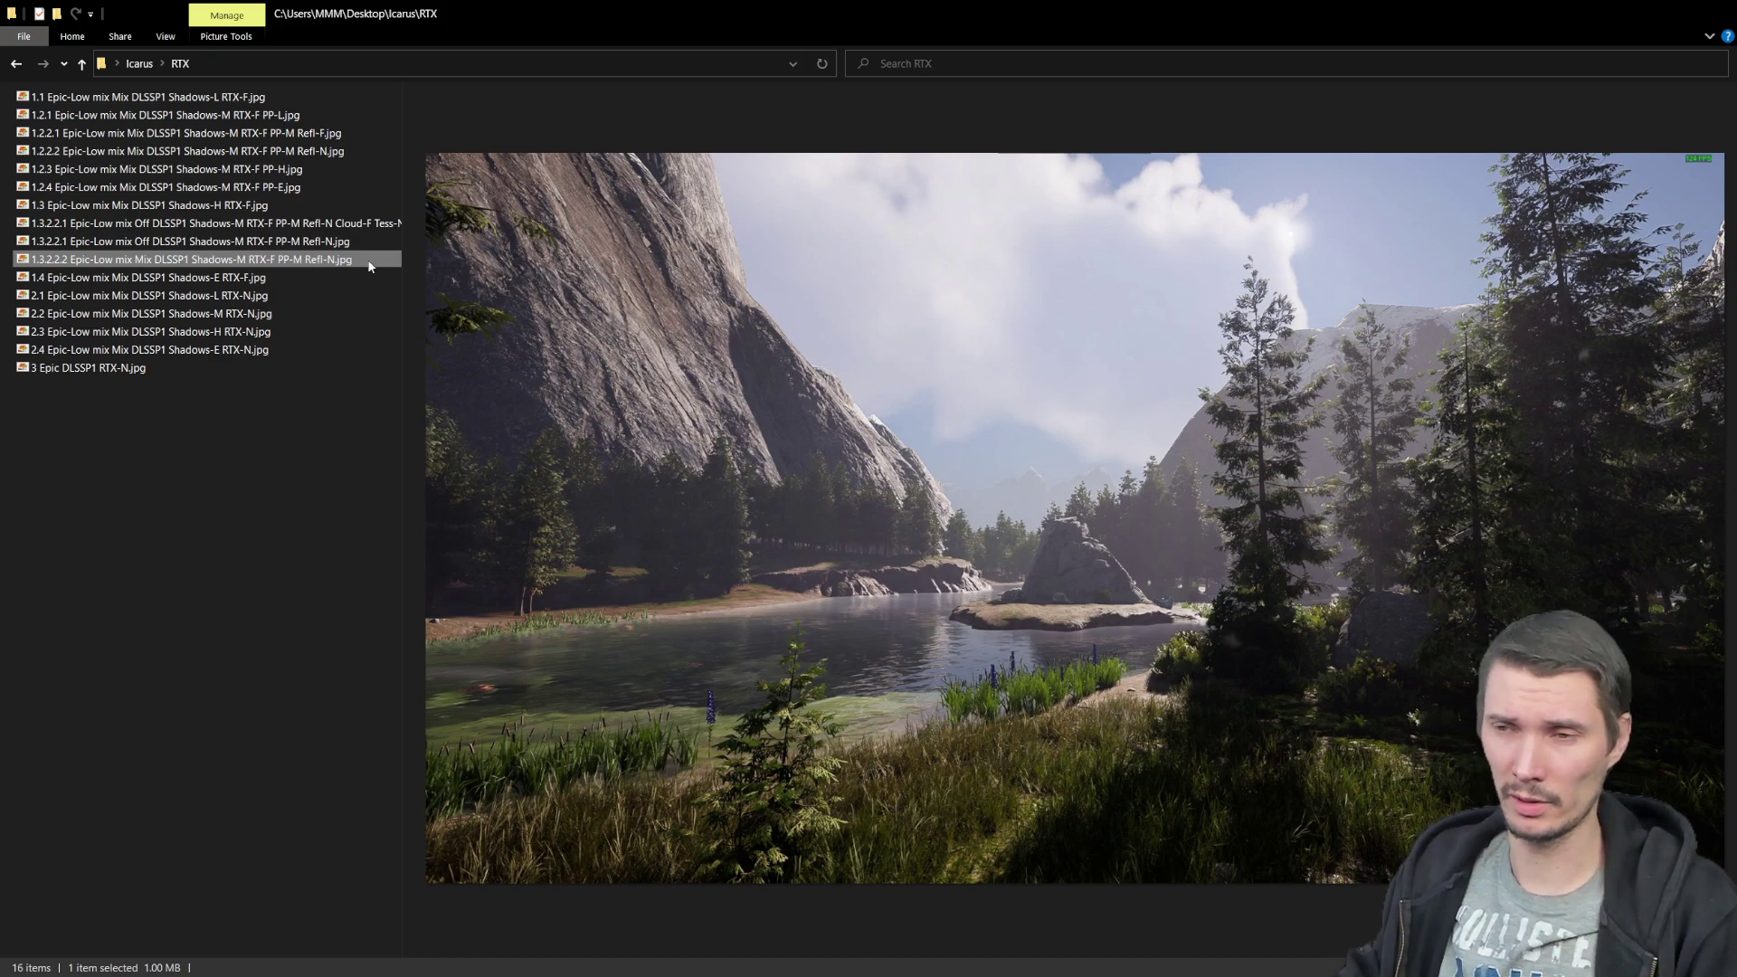
pyautogui.click(242, 100)
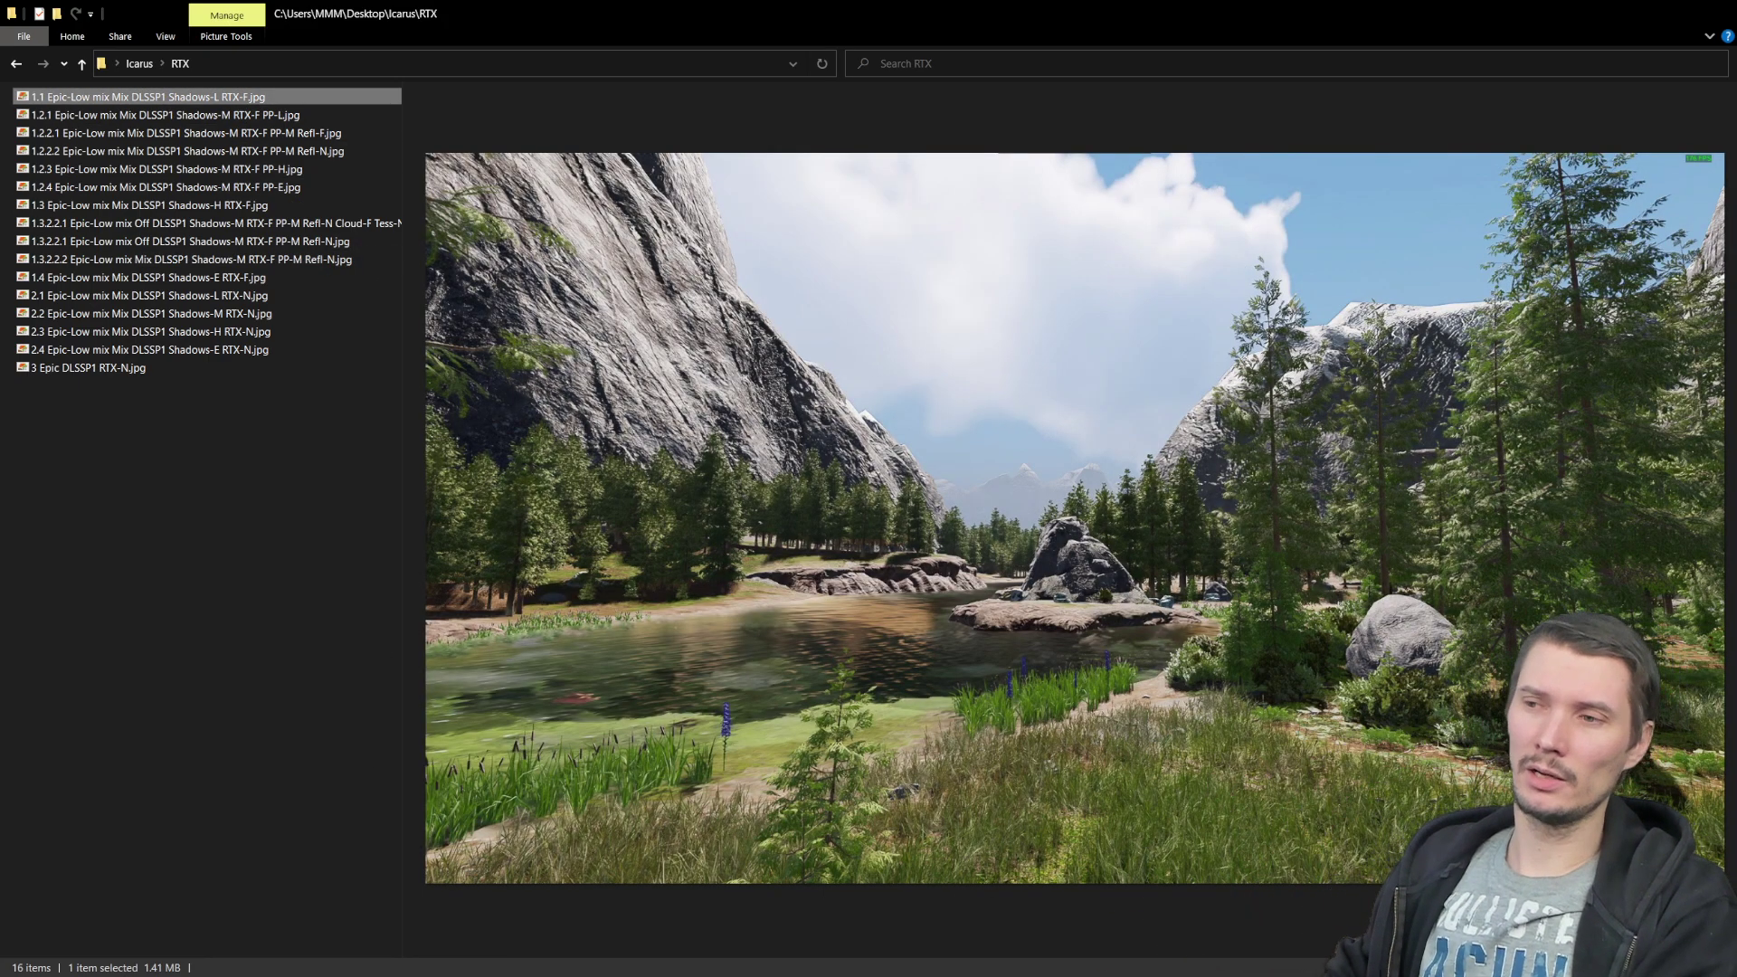
pyautogui.click(165, 115)
pyautogui.press('Up')
pyautogui.press('Down')
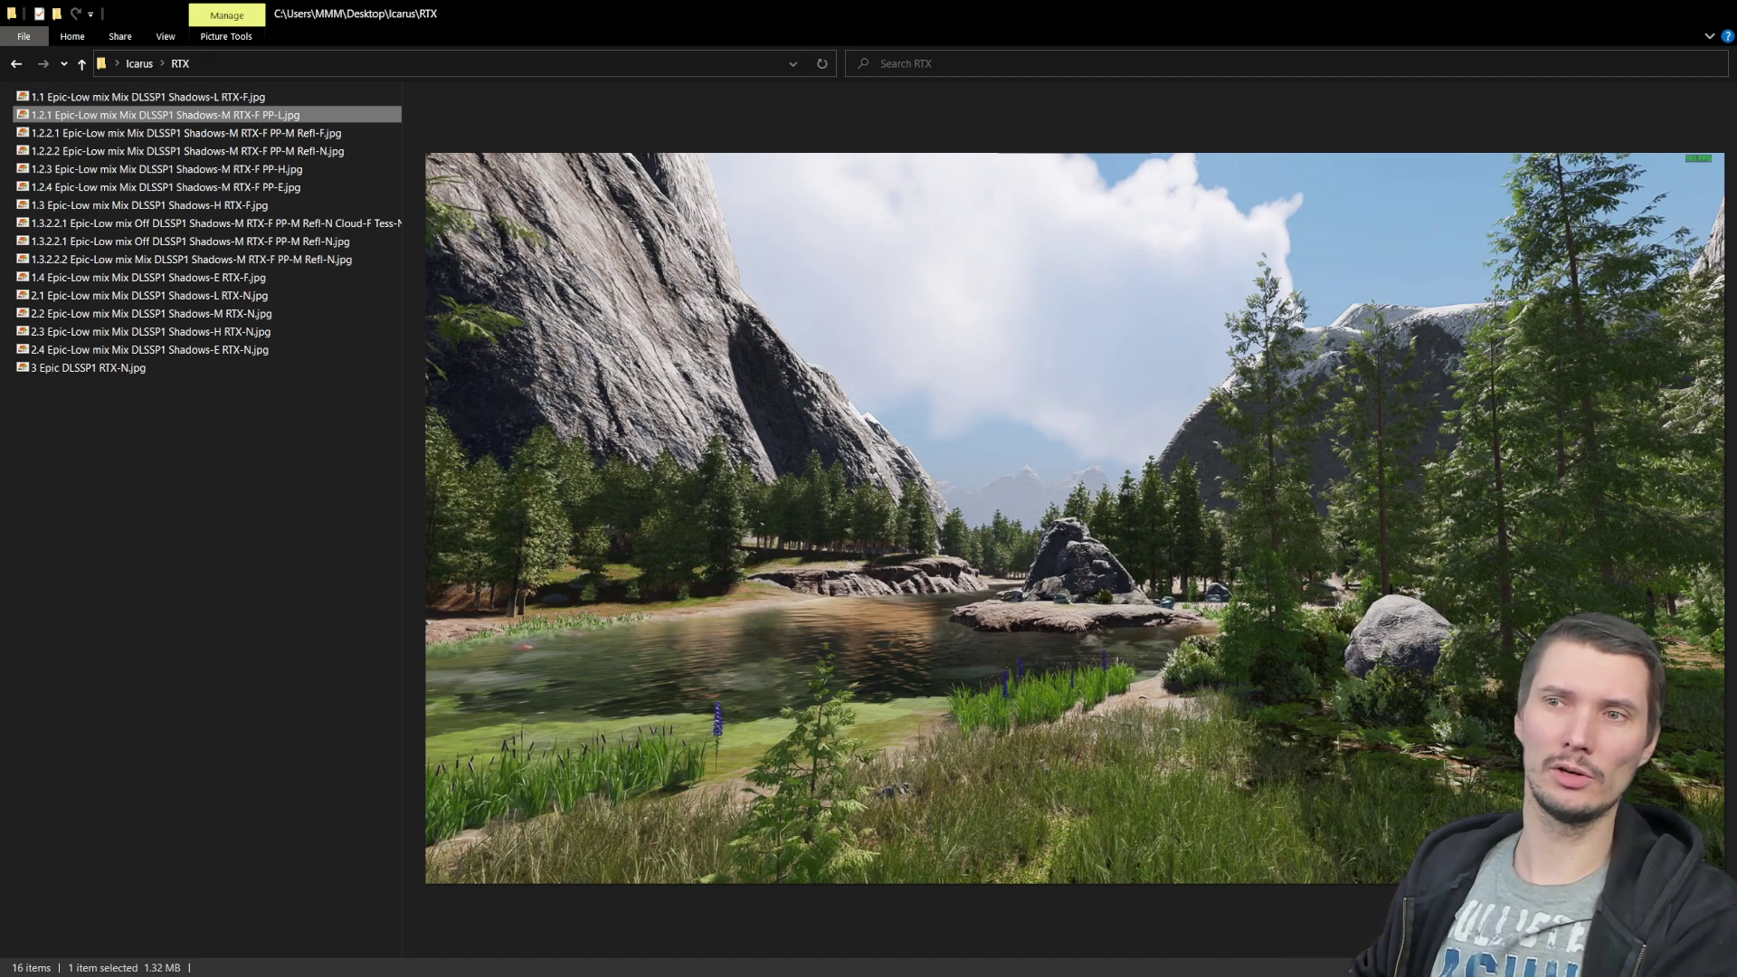
pyautogui.click(260, 206)
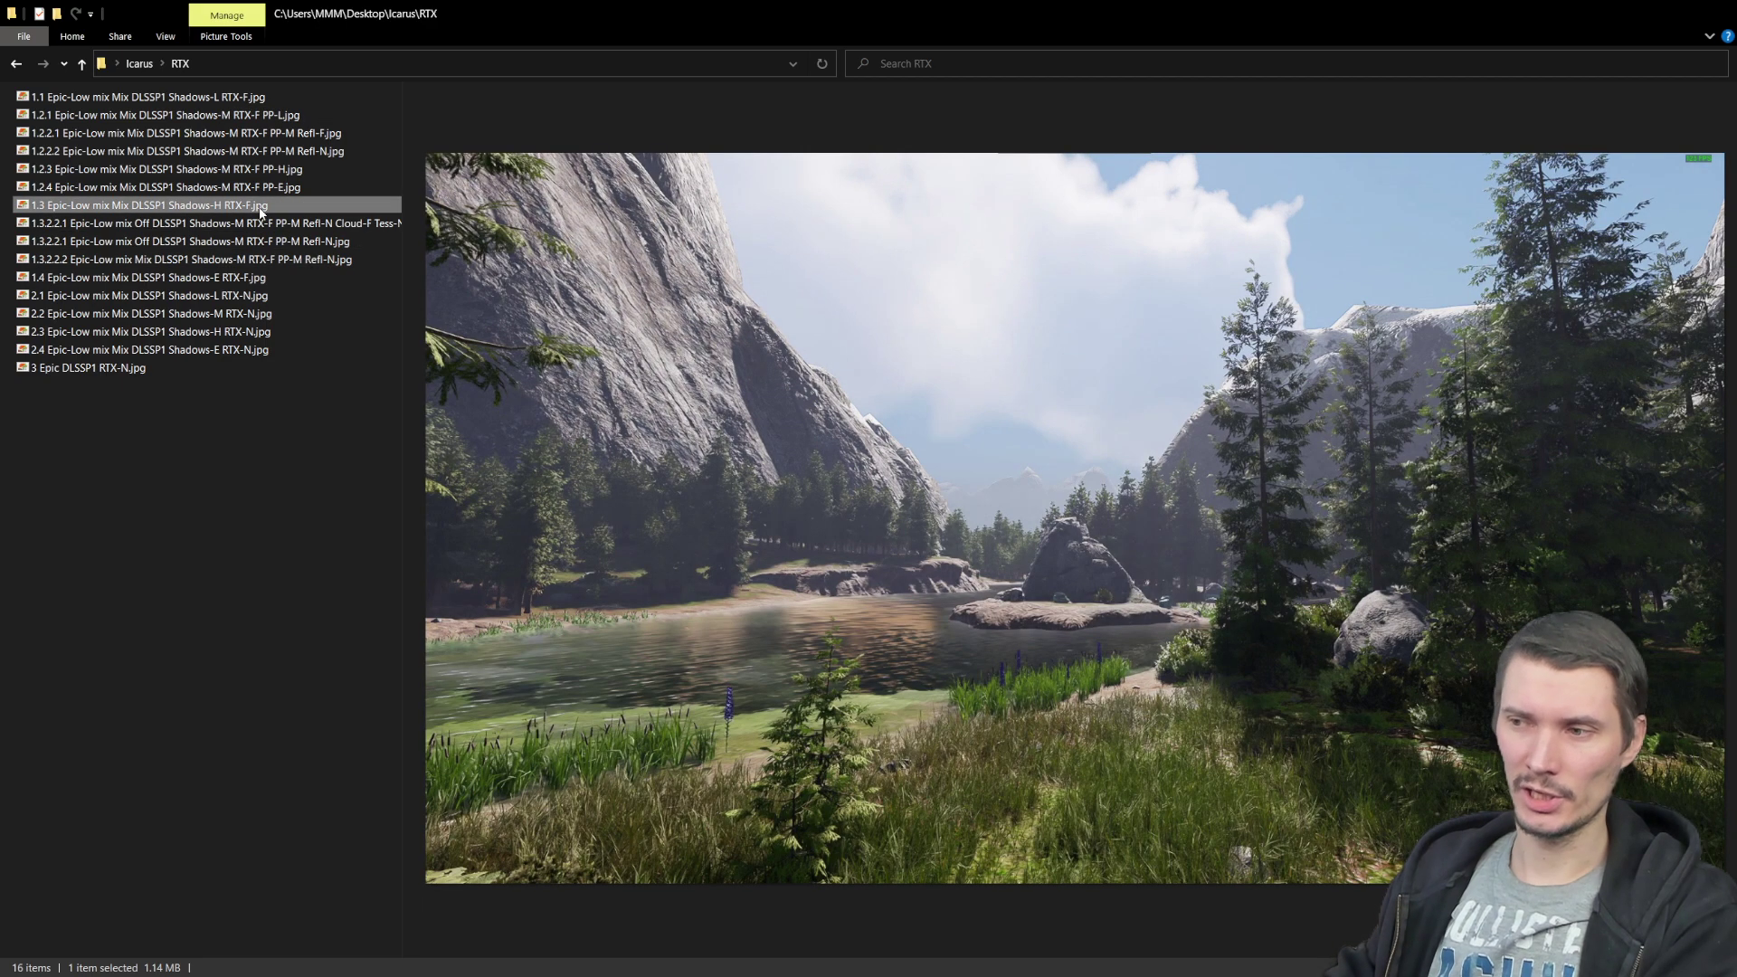
# Step: Compare reflections between the 1.2.2.1 PP-M Refl-F and 1.2.2.2 PP-M Refl-N screenshots
pyautogui.click(331, 134)
pyautogui.click(328, 152)
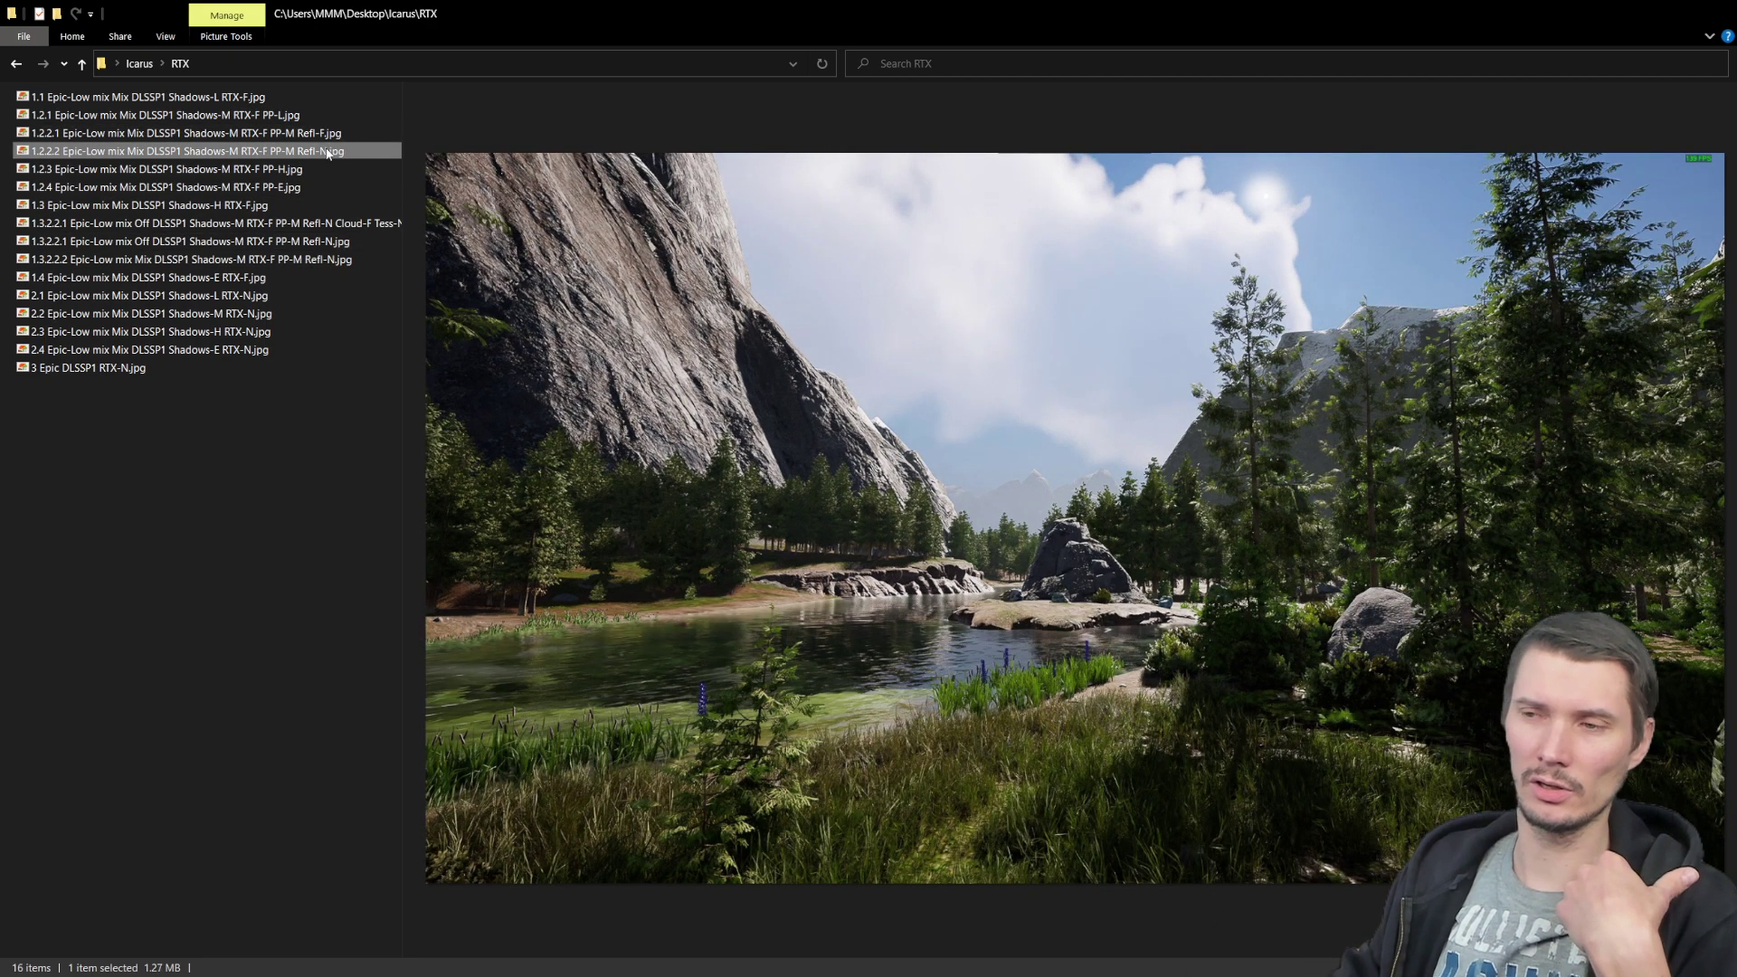
pyautogui.press('Up')
pyautogui.press('Down')
pyautogui.press('Up')
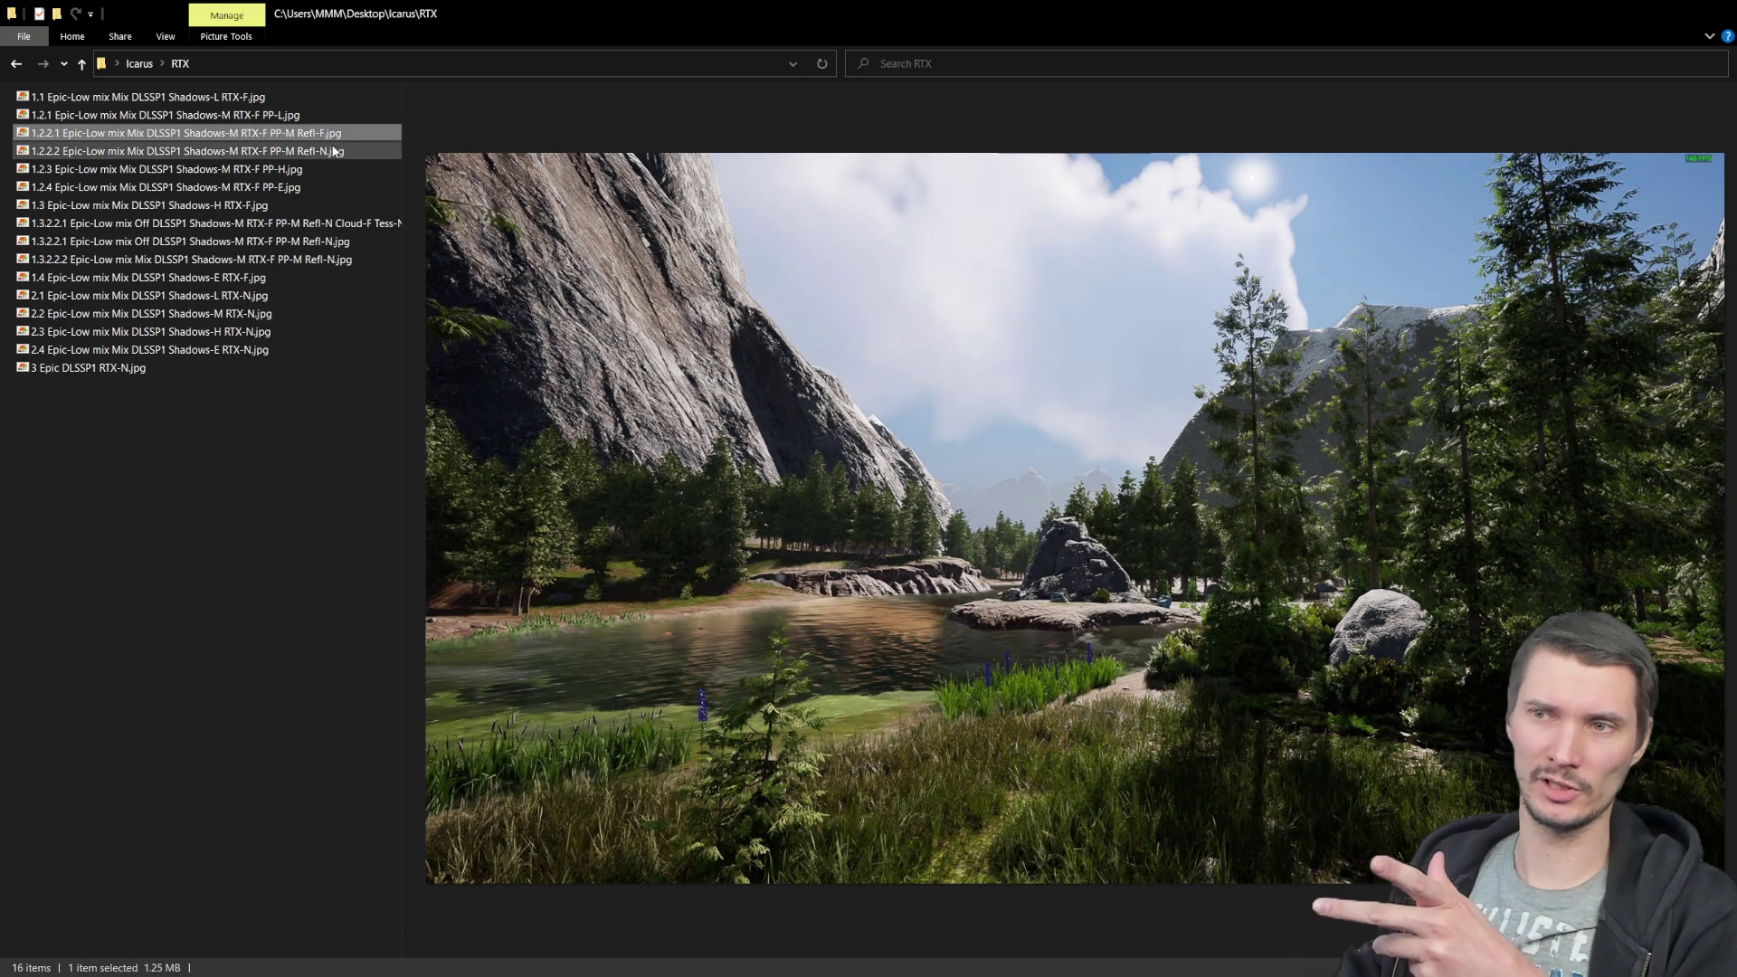
pyautogui.press('Down')
pyautogui.press('Up')
pyautogui.press('Down')
pyautogui.press('Up')
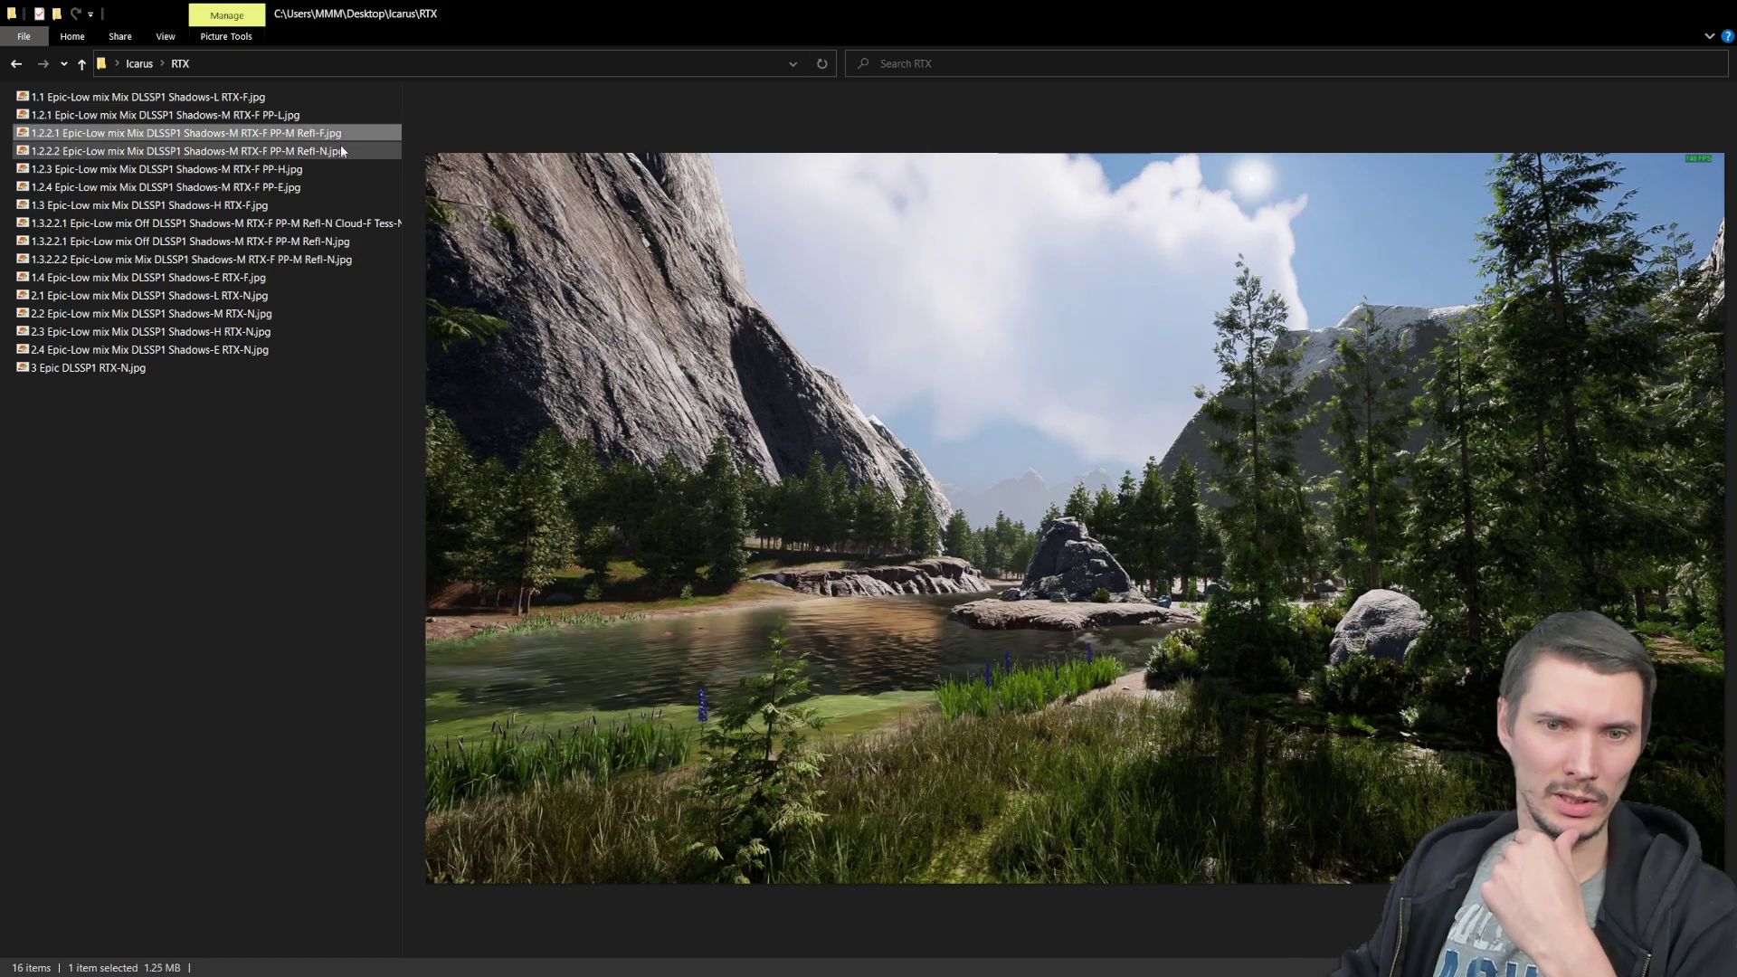
pyautogui.press('Down')
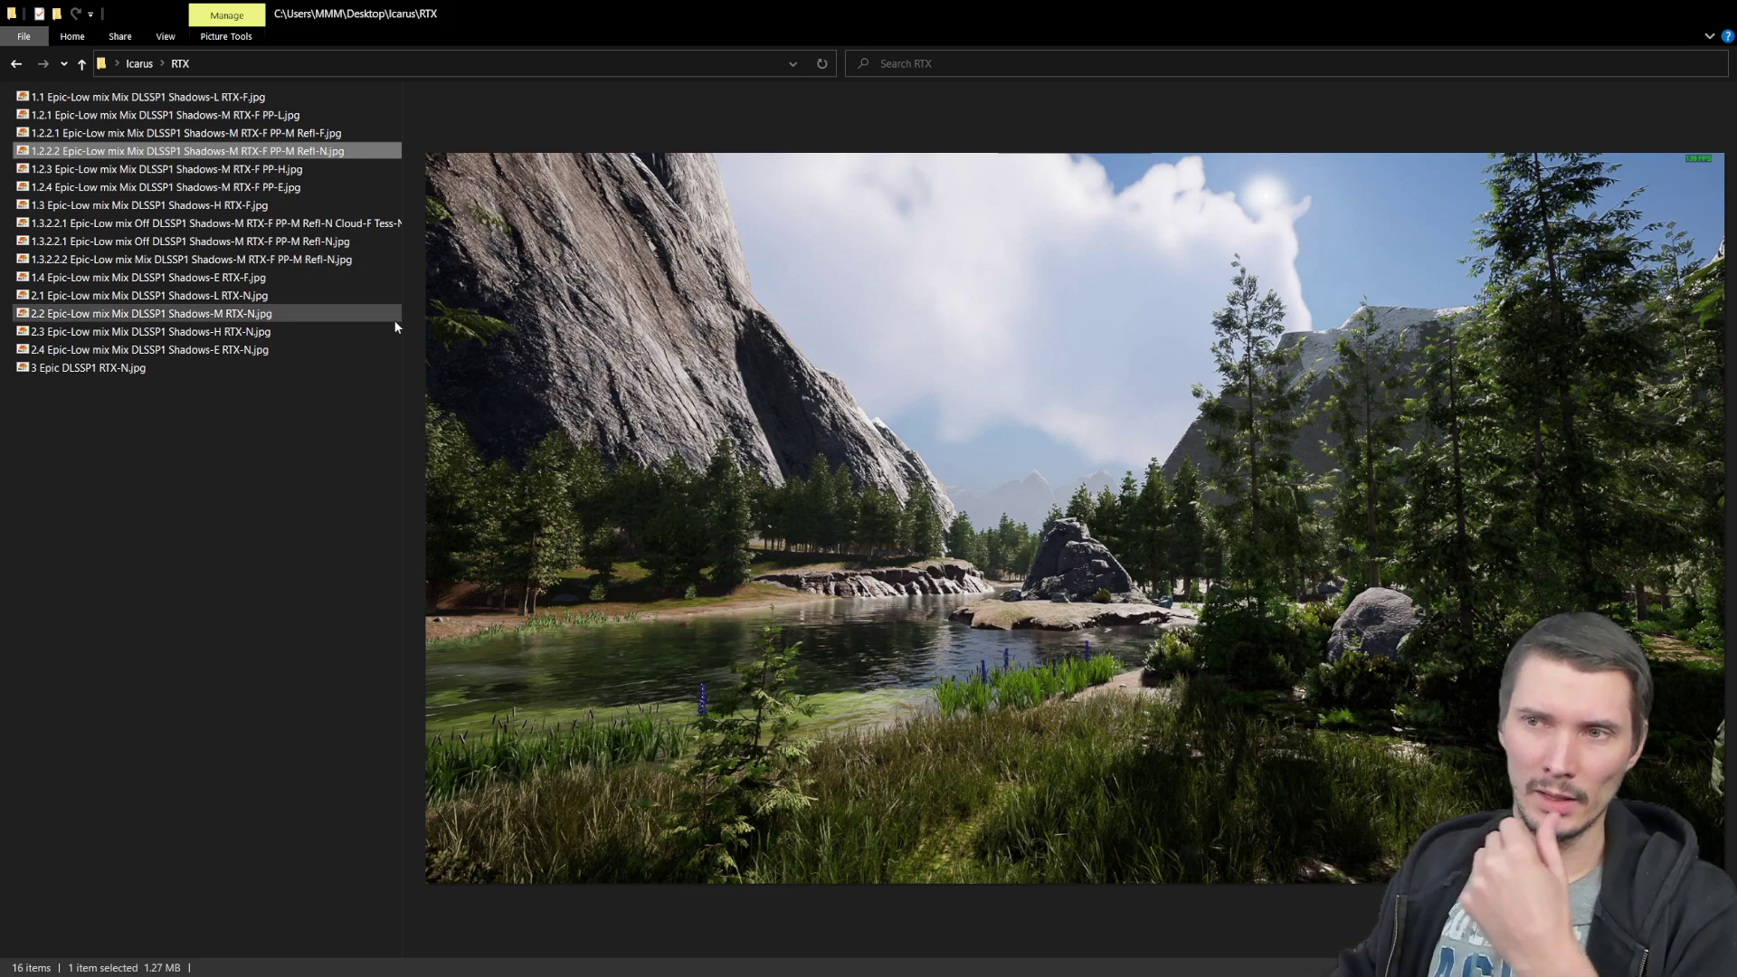
pyautogui.click(344, 137)
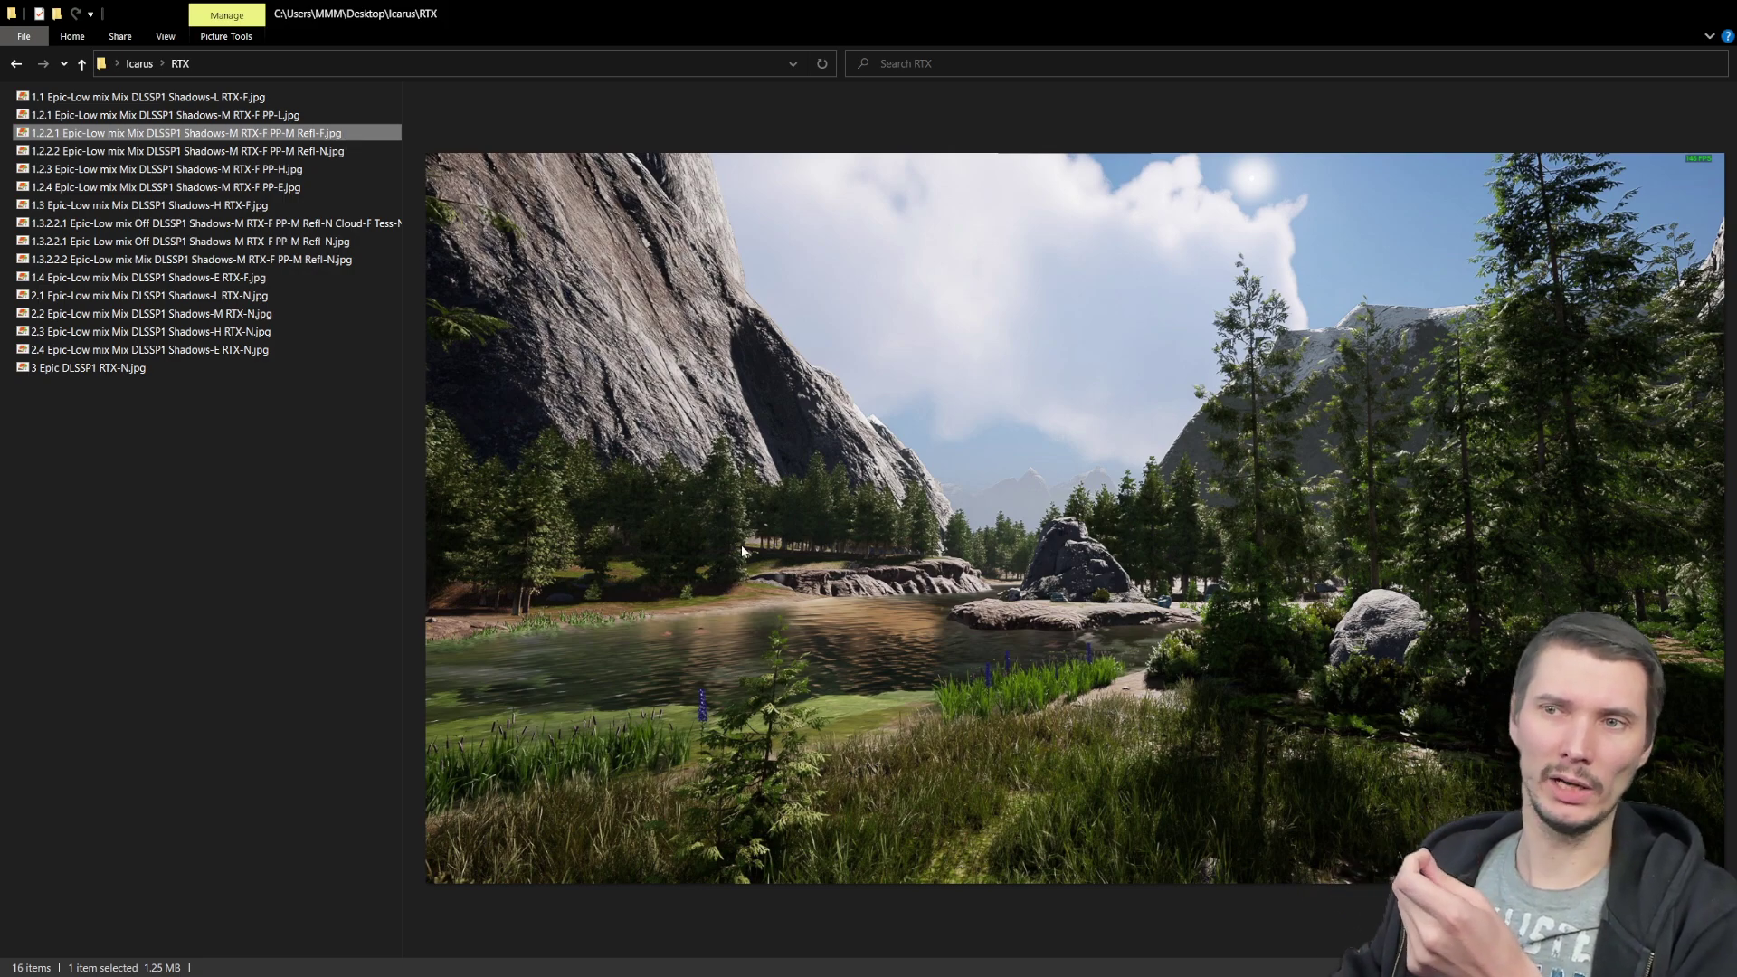
# Step: Preview the 1.3 Shadows-H RTX-F screenshot and look through the three 1.3.2.2 Refl-N variants, starting with the Cloud-F one
pyautogui.click(284, 203)
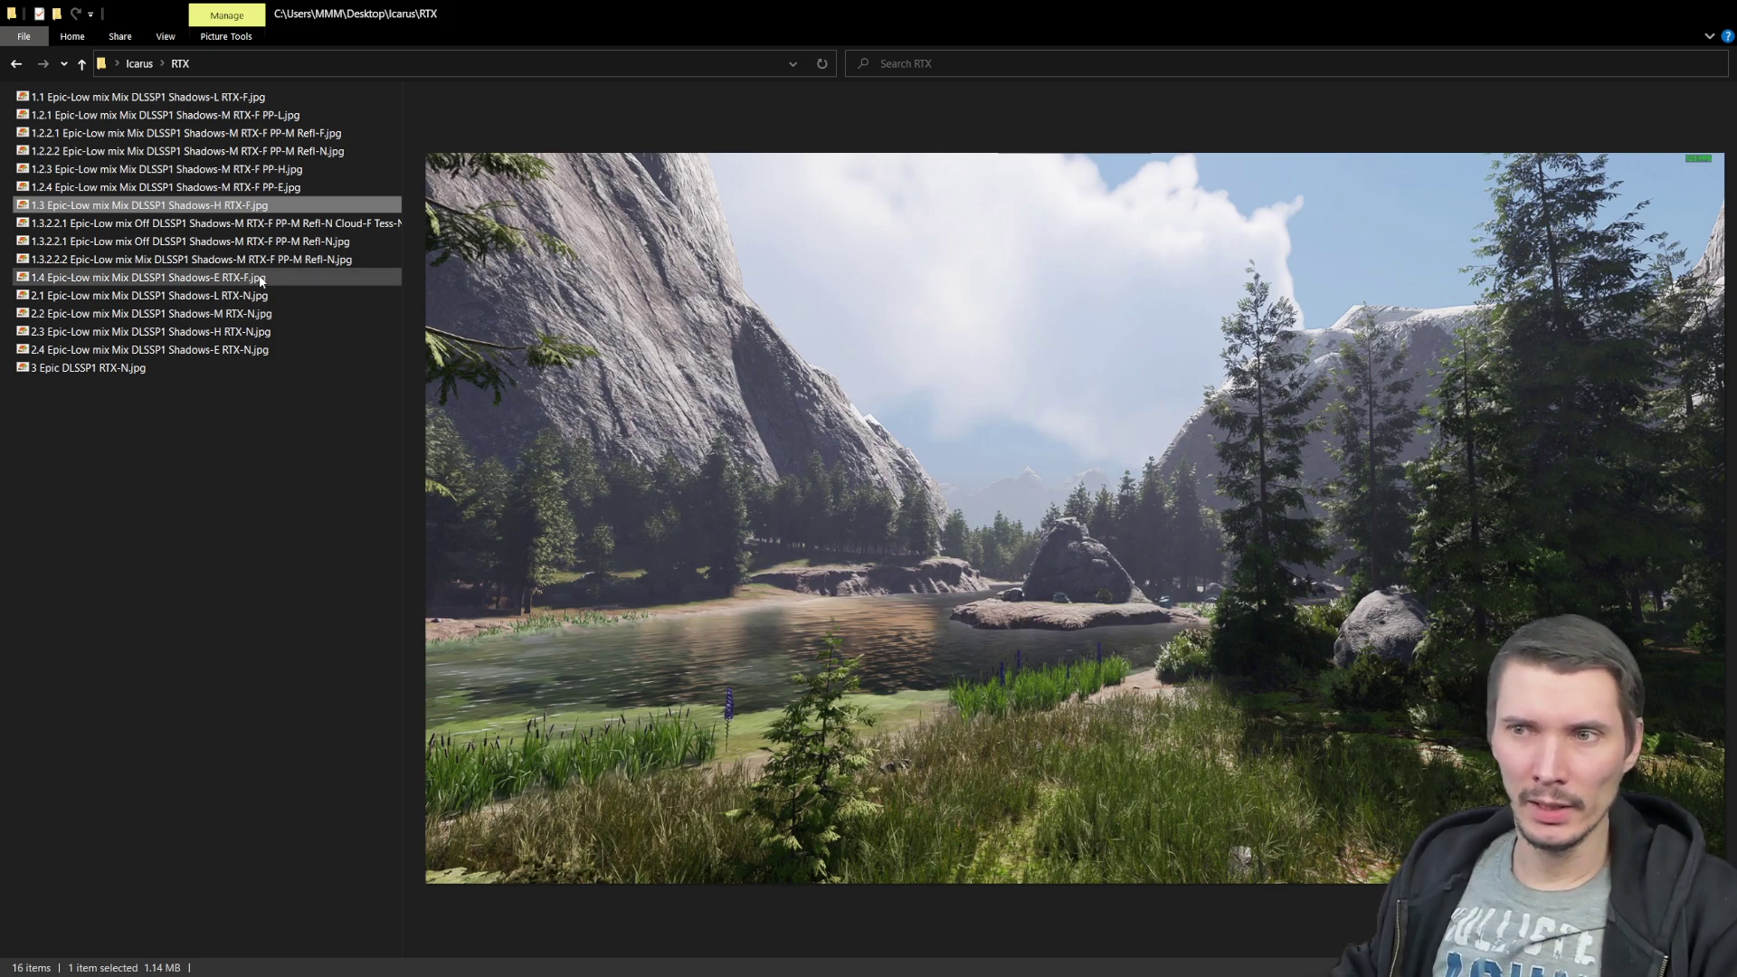
pyautogui.click(312, 225)
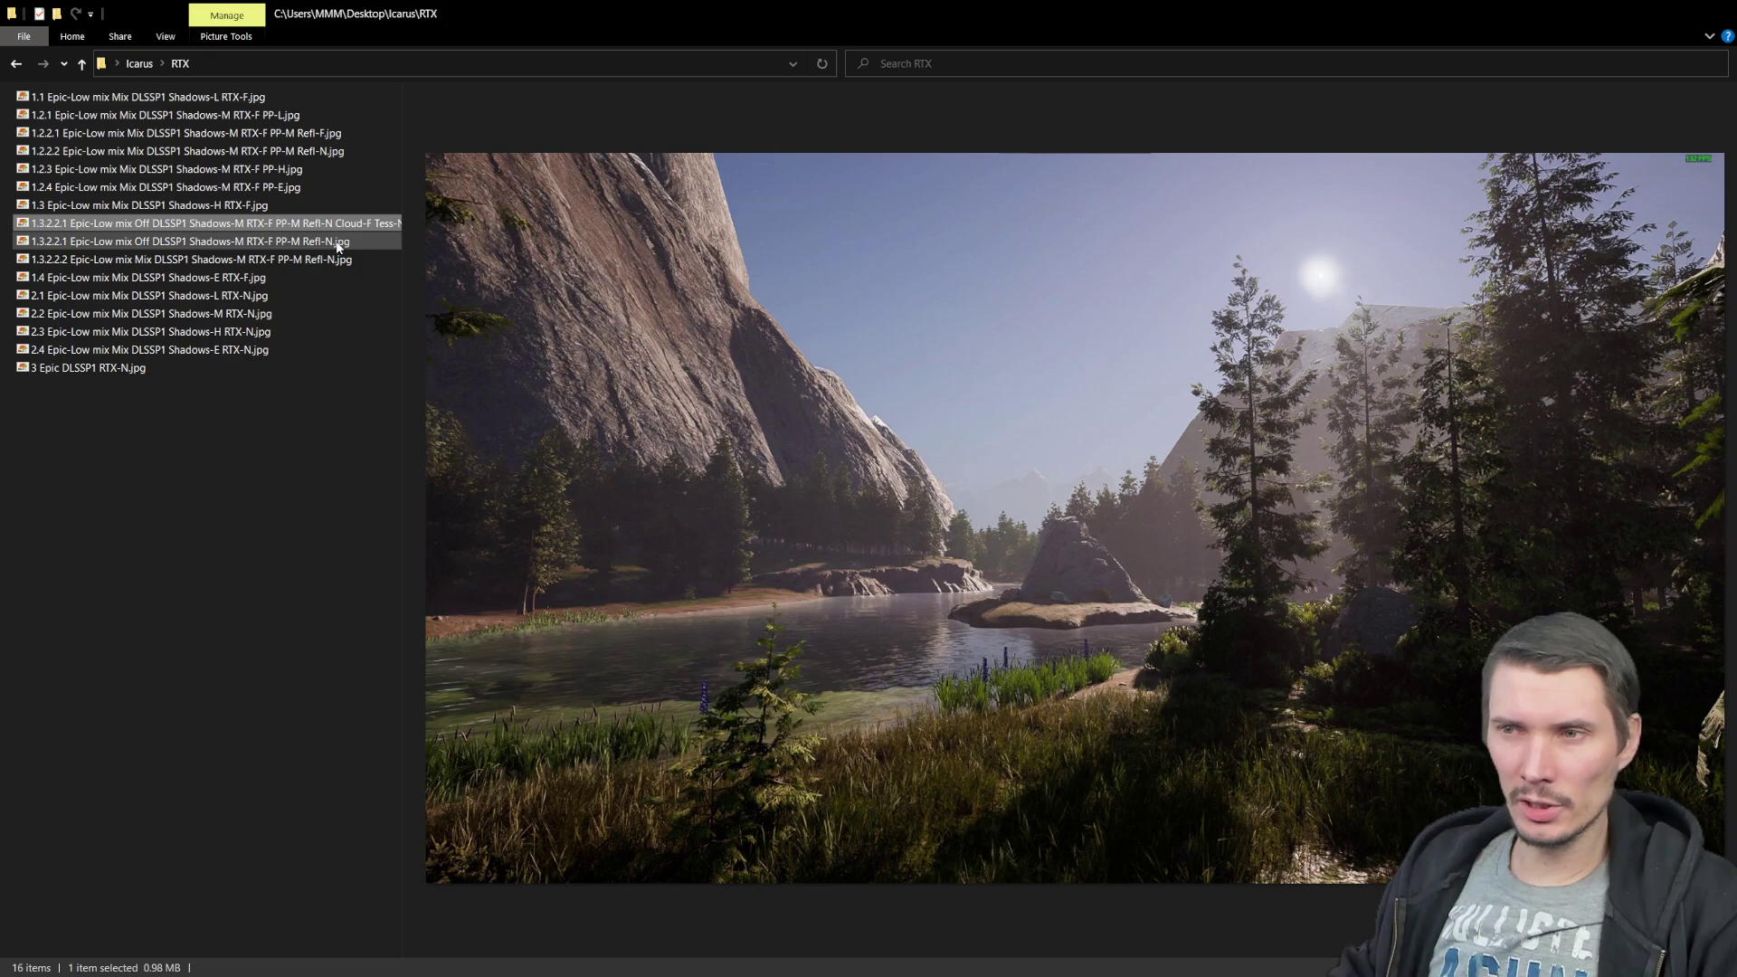
pyautogui.click(339, 242)
pyautogui.click(325, 258)
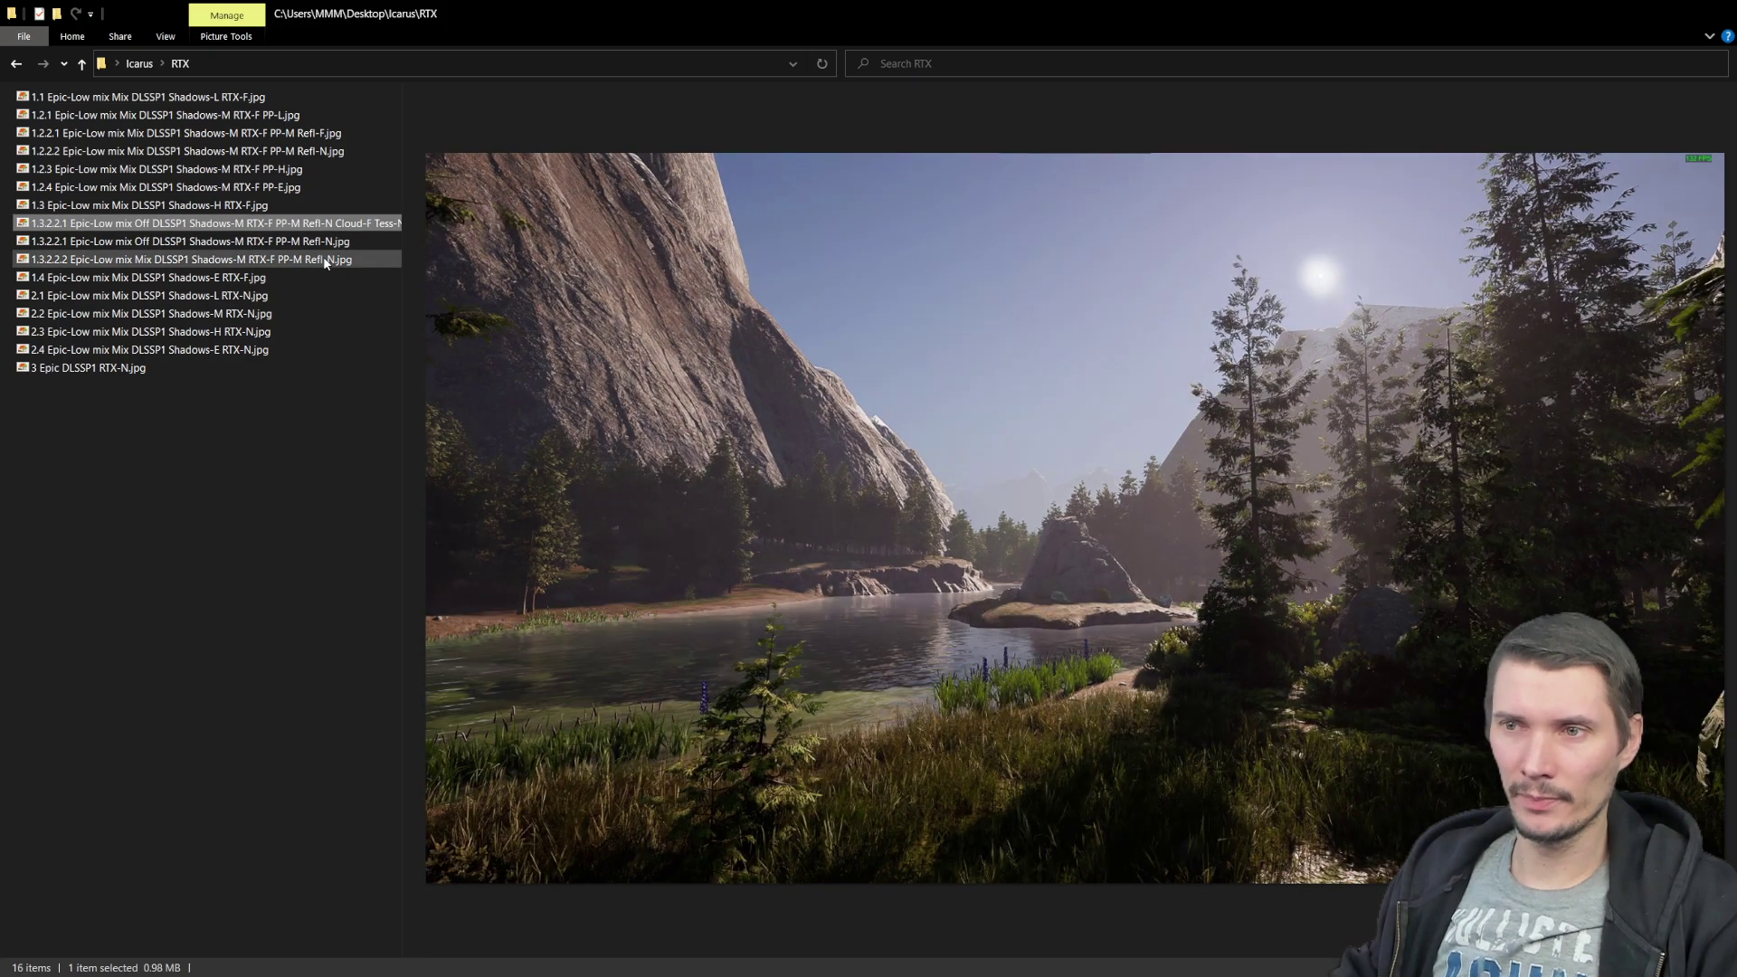
# Step: Compare the 1.3.2.2.1 Epic-Low mix Off screenshot repeatedly with the 1.3.2.2.2 Epic-Low mix Mix screenshot
pyautogui.click(335, 242)
pyautogui.press('Down')
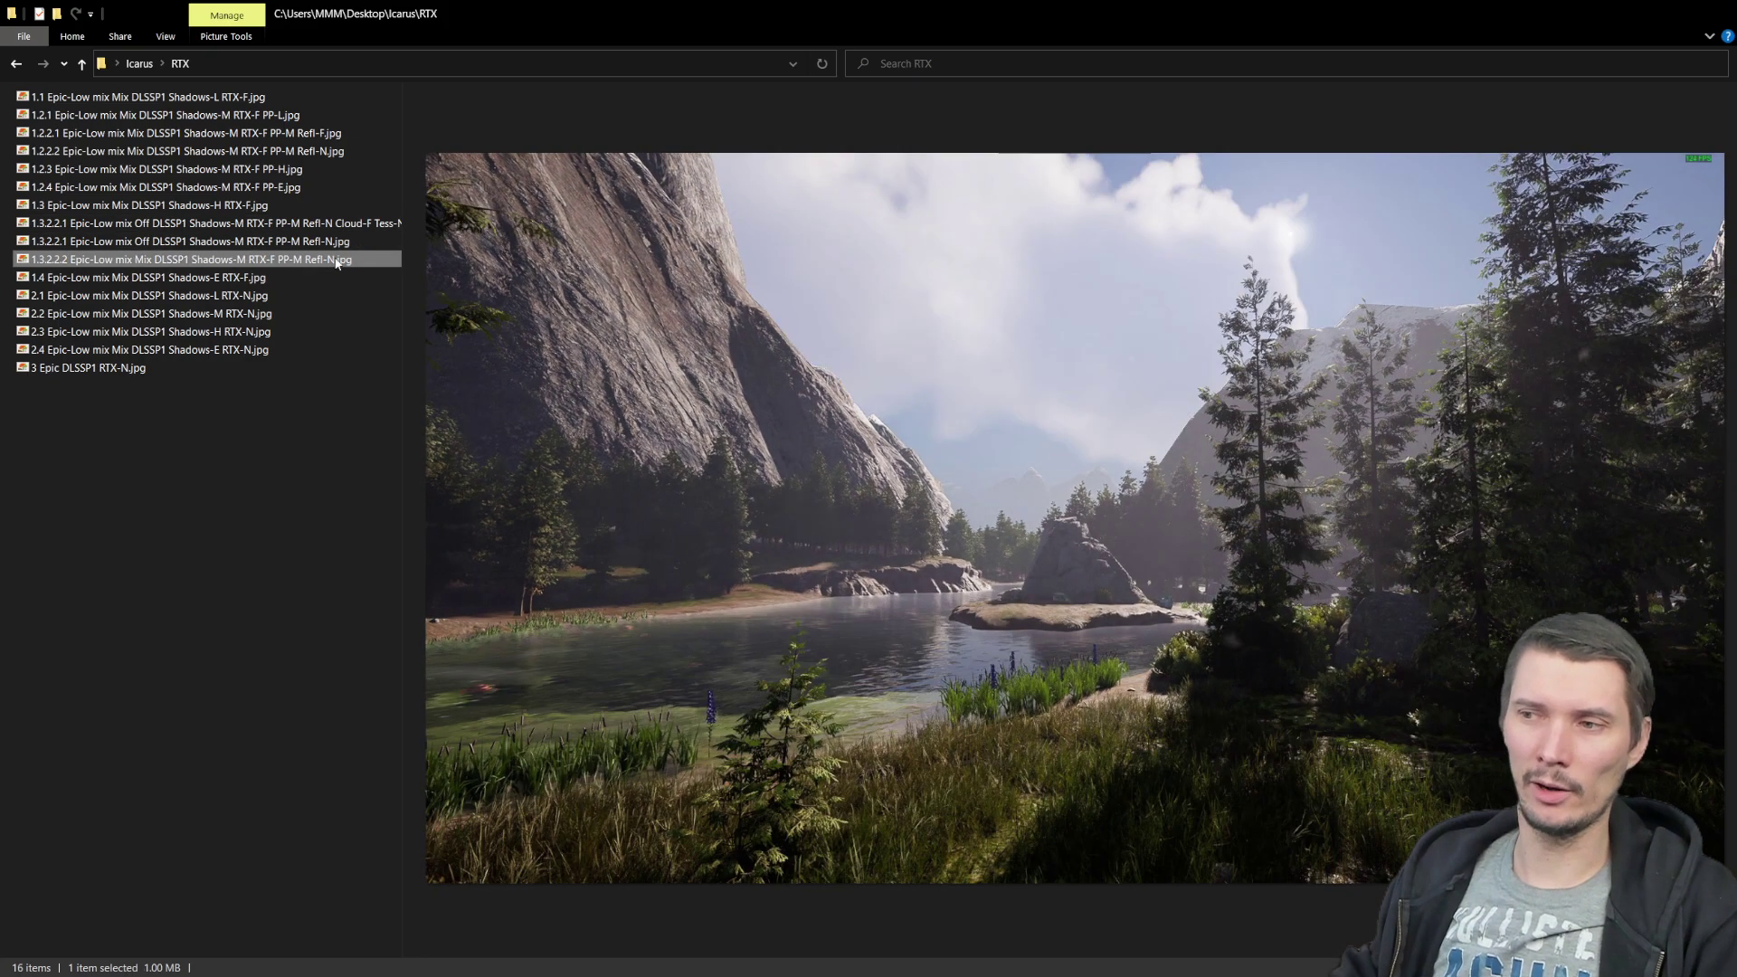
pyautogui.press('Up')
pyautogui.press('Down')
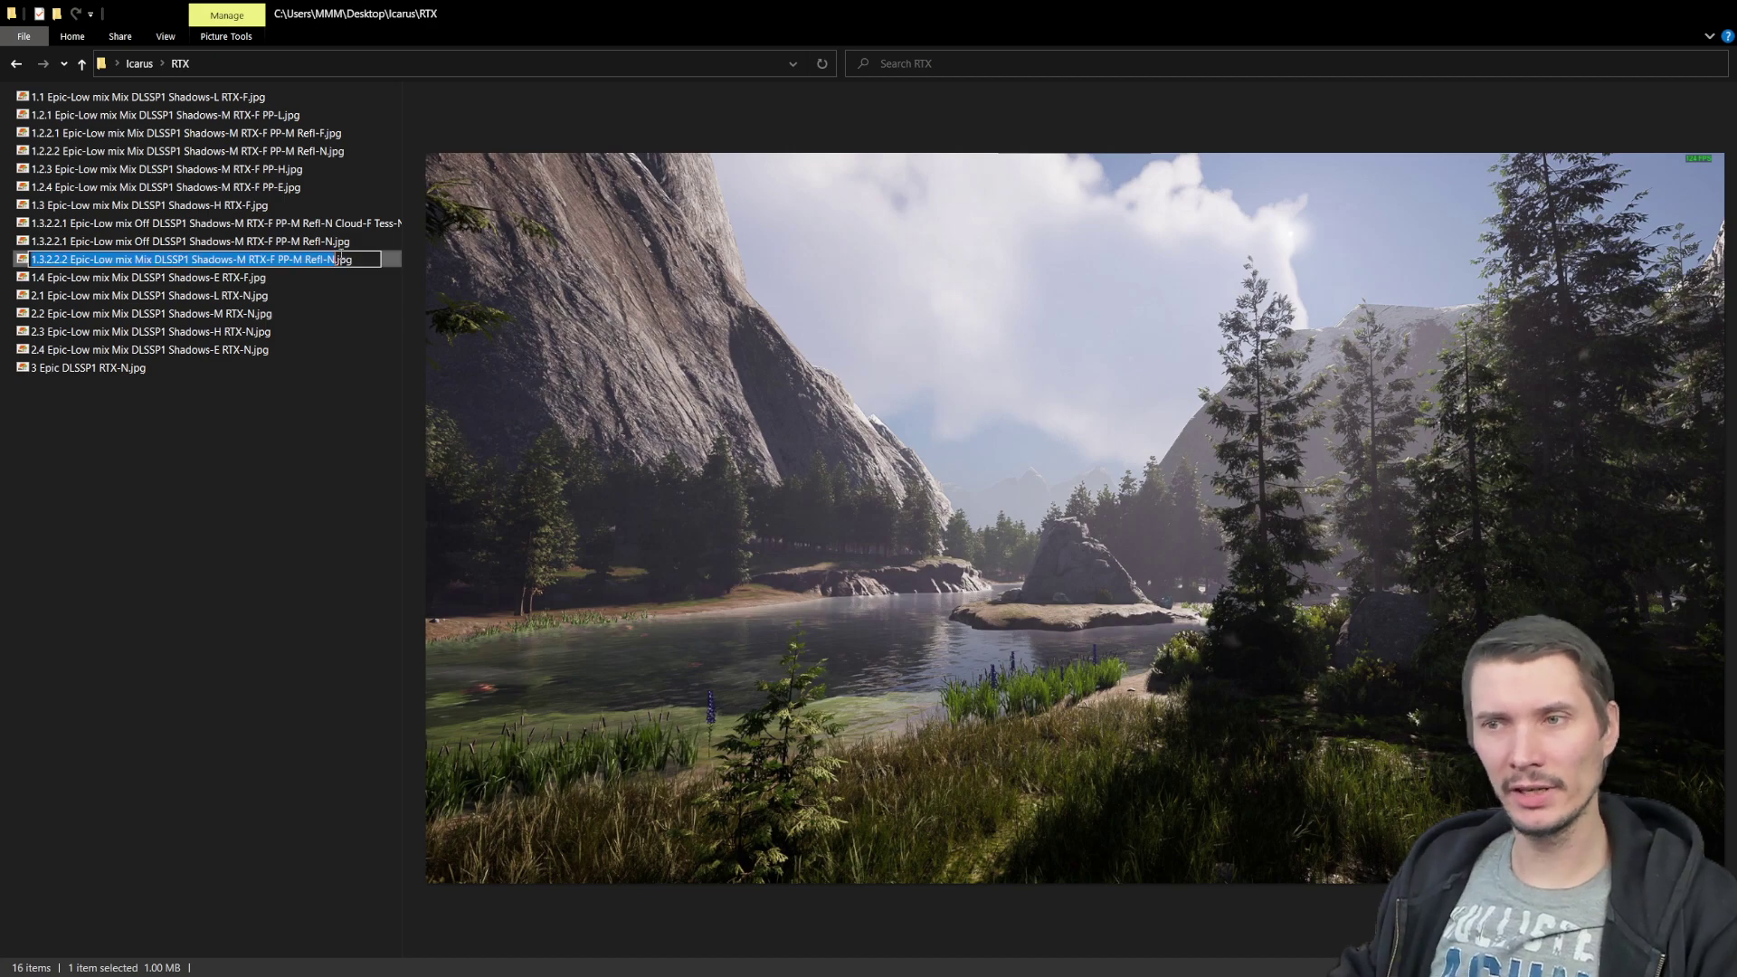
pyautogui.press('Up')
pyautogui.press('Down')
pyautogui.press('Up')
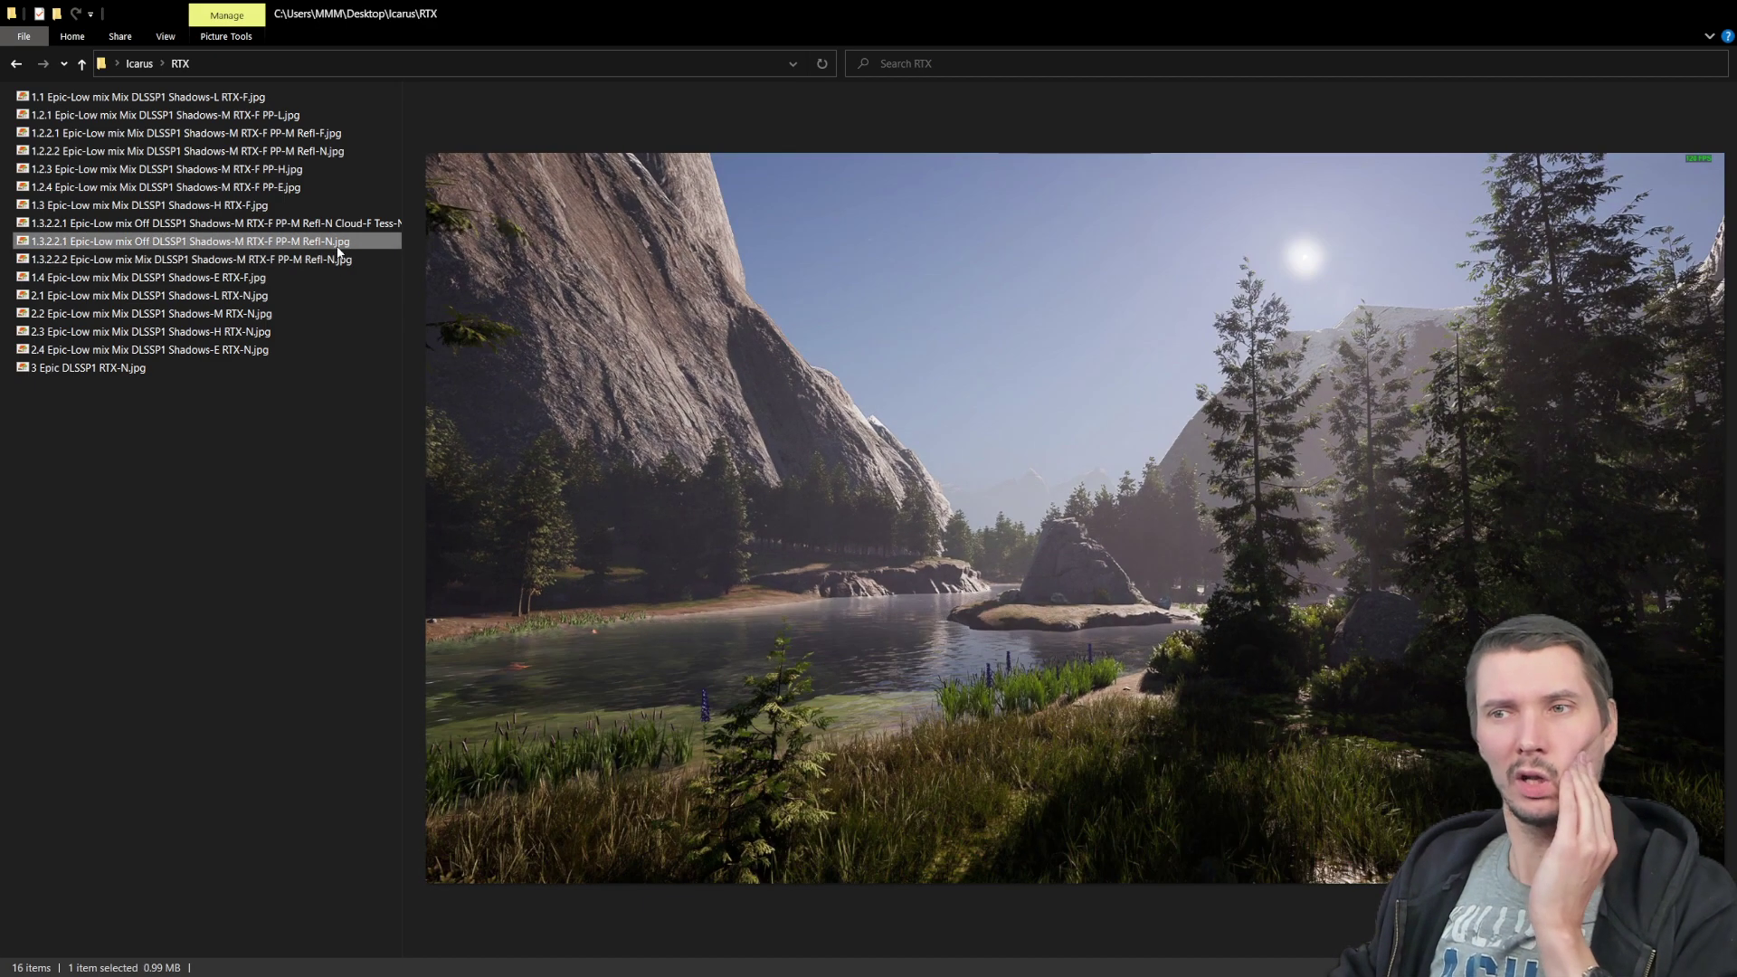
pyautogui.press('Down')
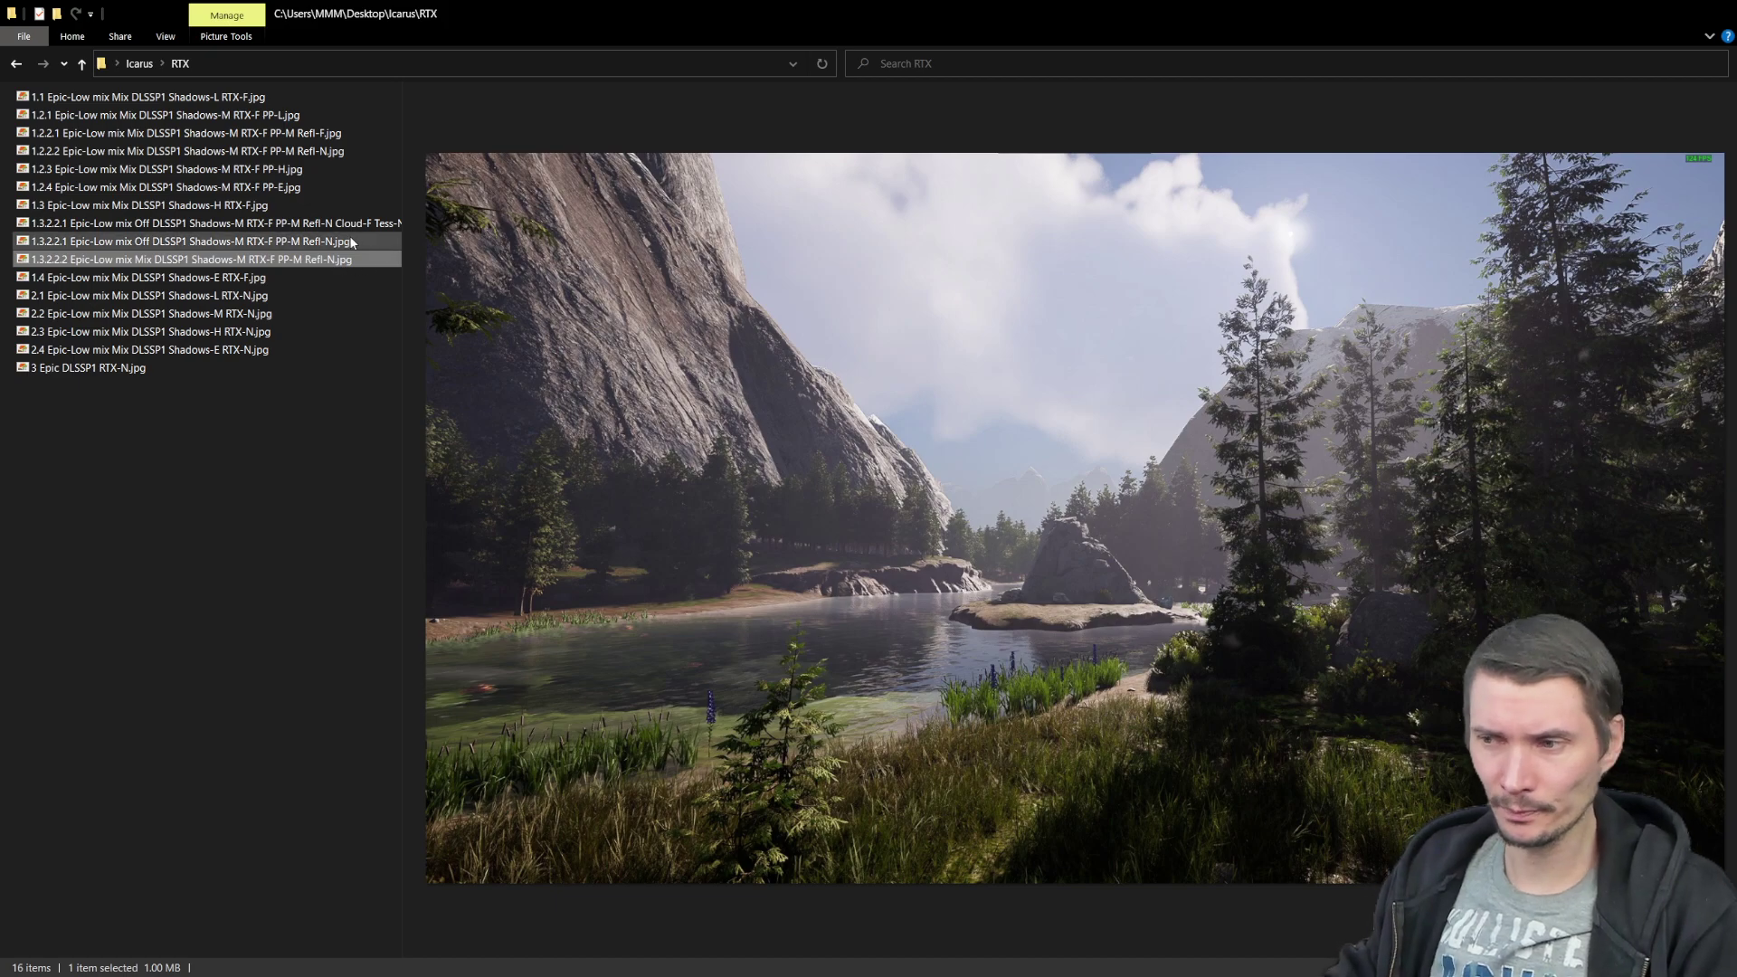
# Step: Compare the 1.3.2.2.1 Off screenshot with its Cloud-F variant, and recheck reflections in 1.2.2.1 Refl-F and 1.2.2.2 Refl-N
pyautogui.click(351, 241)
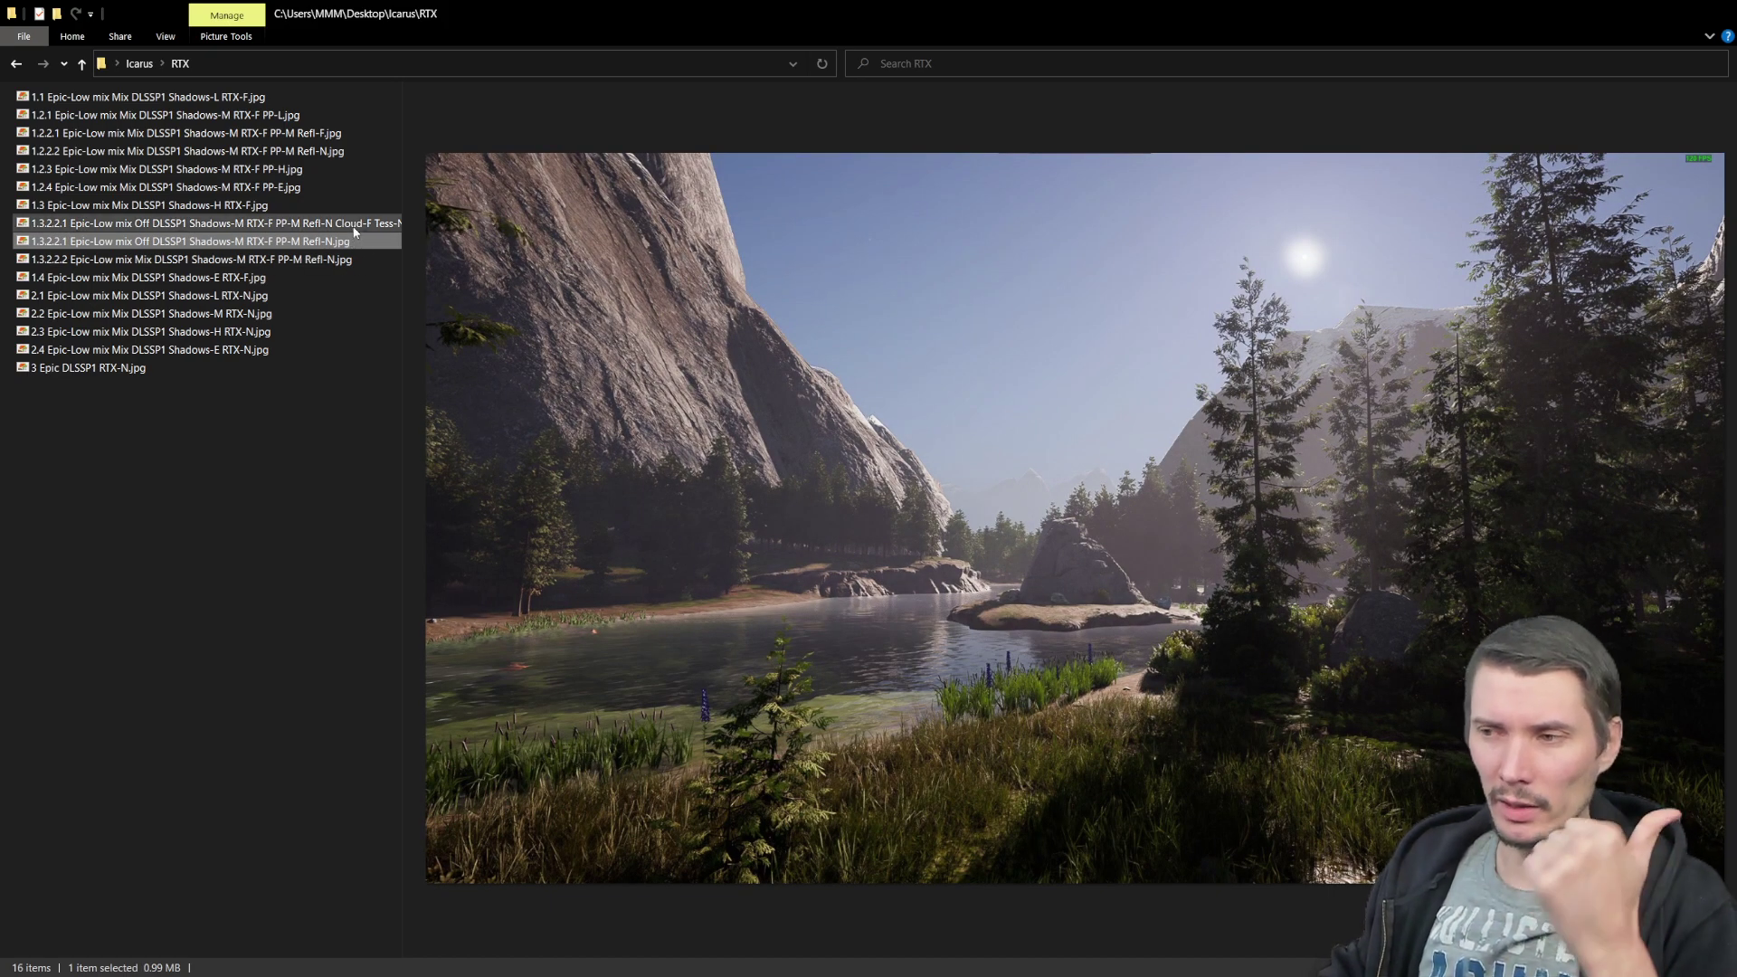
pyautogui.click(355, 225)
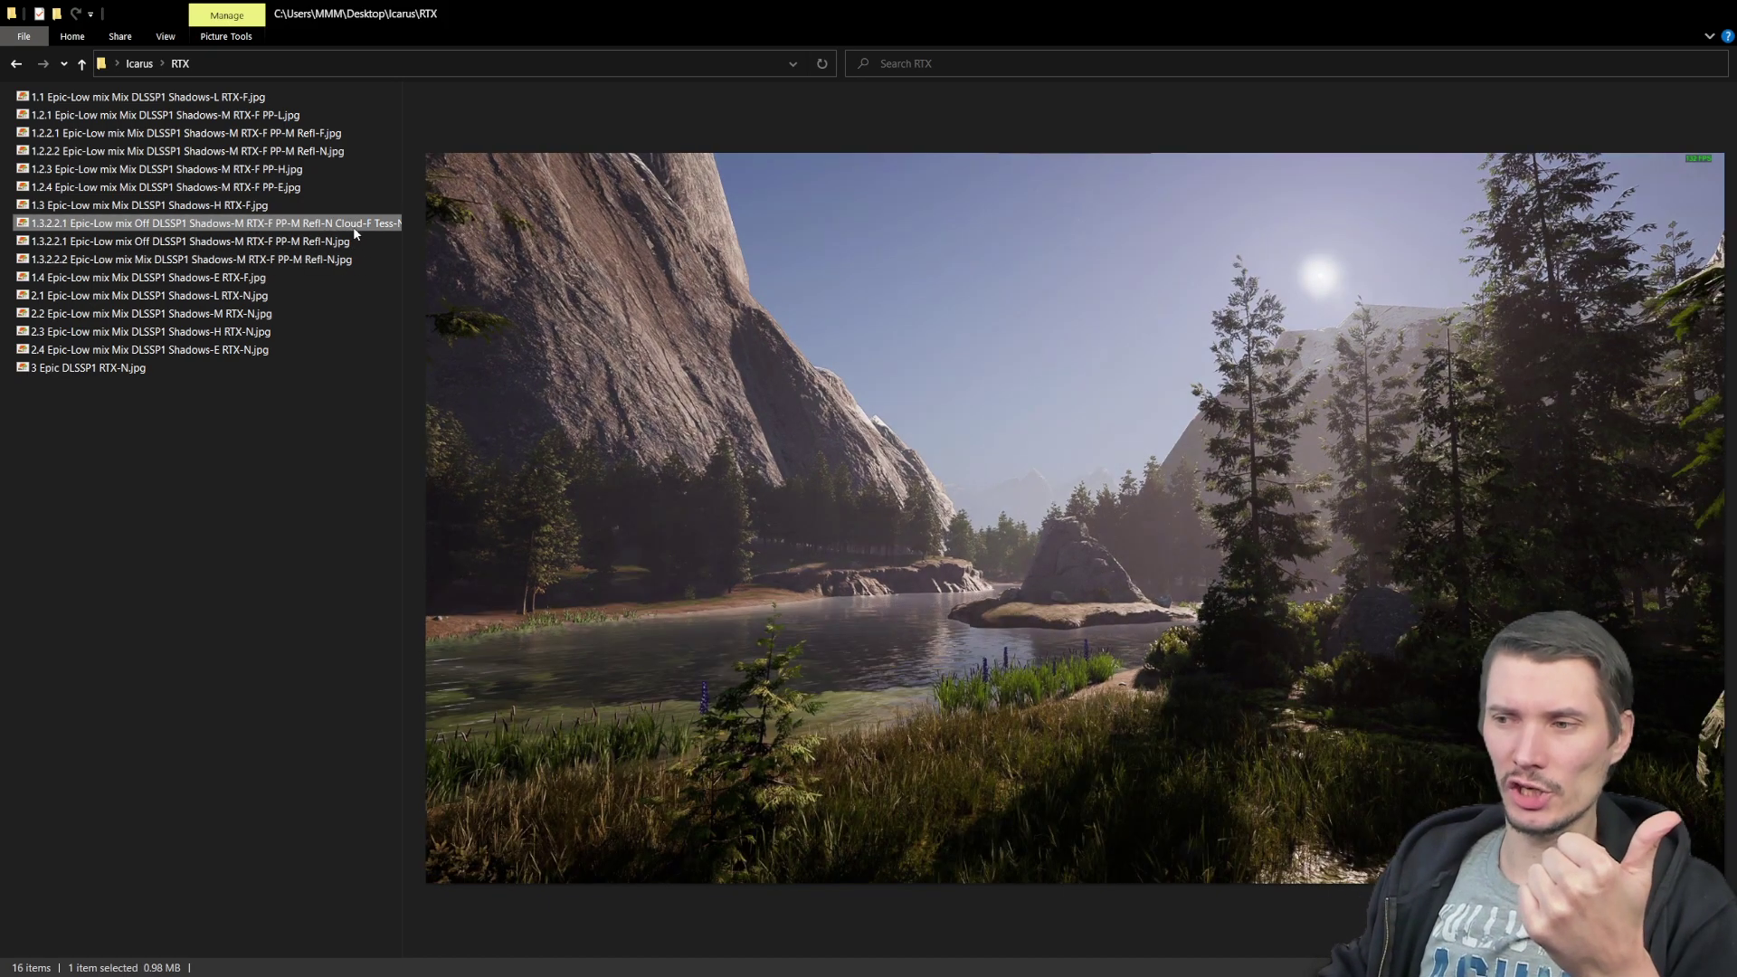
pyautogui.click(332, 152)
pyautogui.click(361, 140)
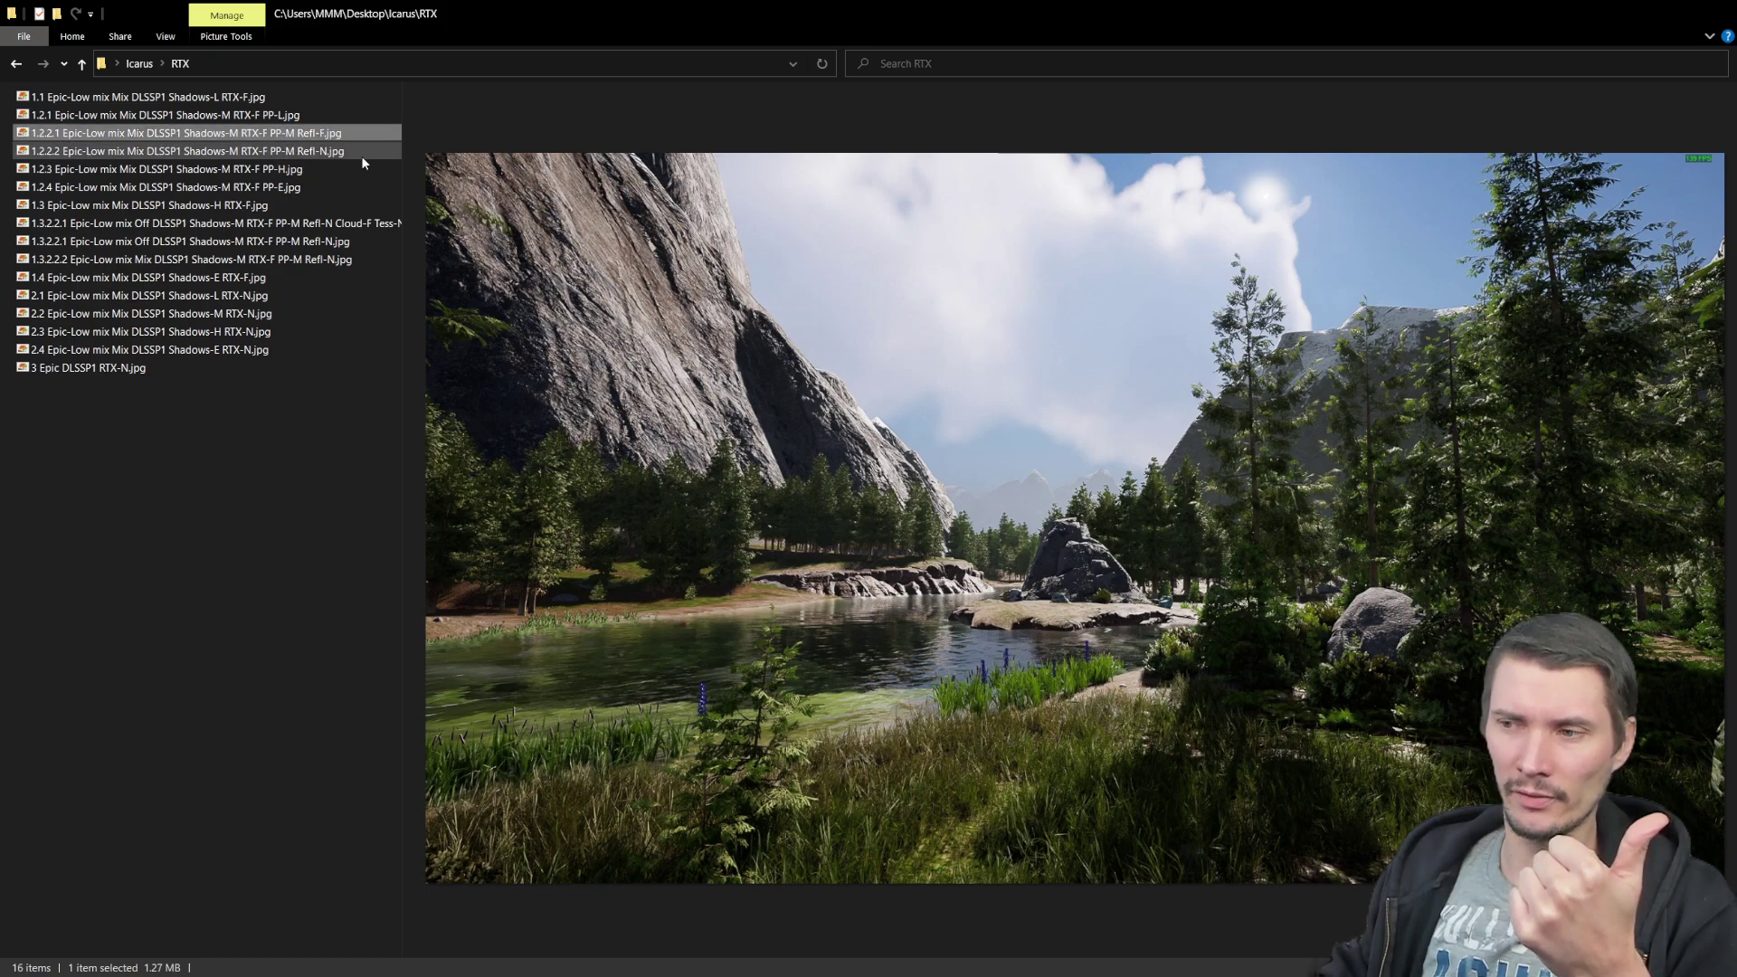
pyautogui.click(335, 152)
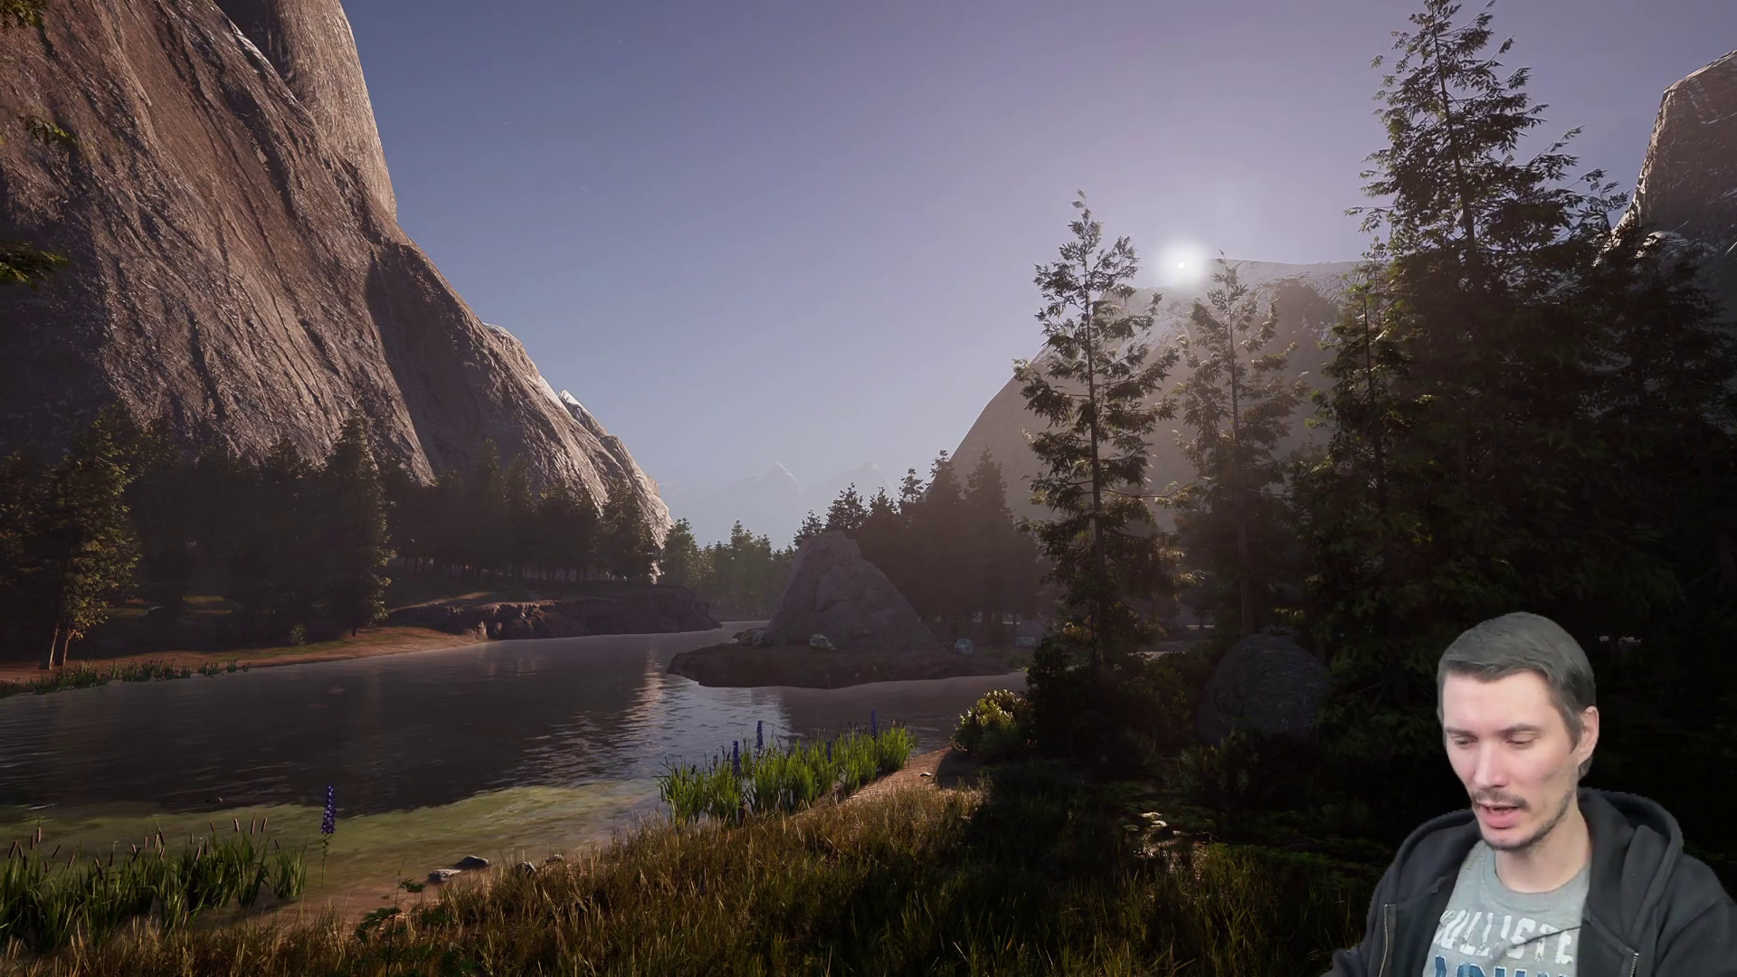
# Step: Switch to Icarus, open the in-game display settings and review the Quality section
pyautogui.press('Escape')
pyautogui.click(1402, 811)
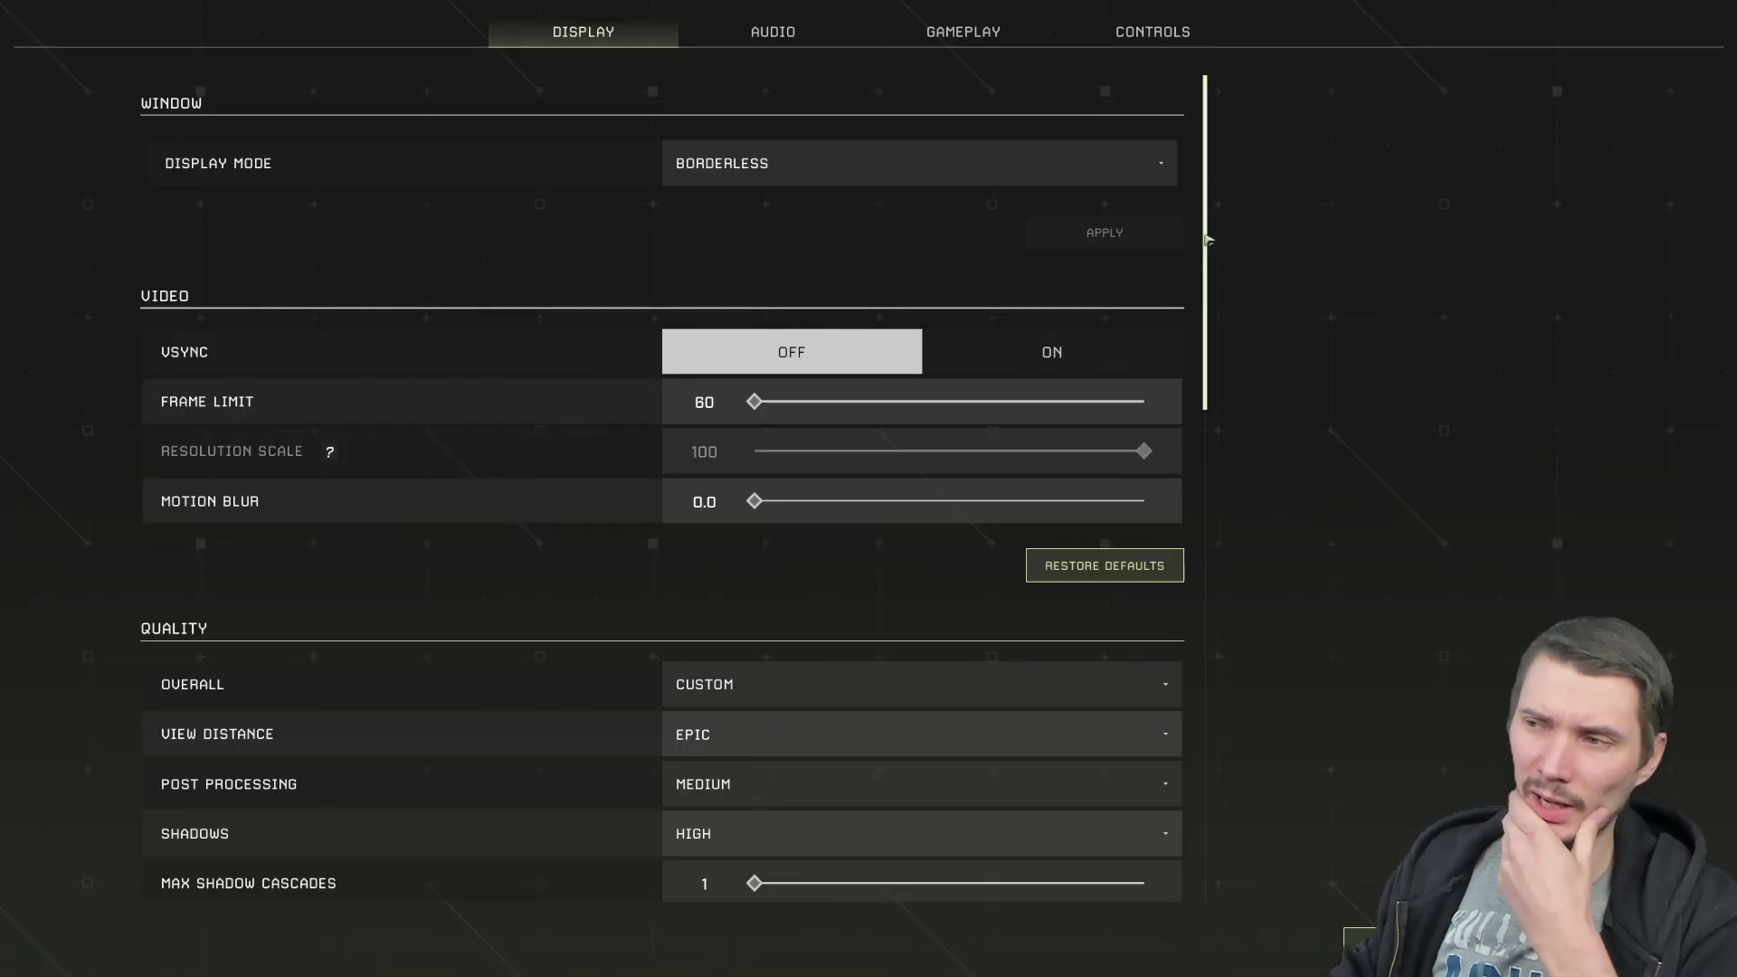
pyautogui.scroll(-1, 1213, 229)
pyautogui.scroll(1, 1221, 212)
pyautogui.scroll(-8, 1225, 256)
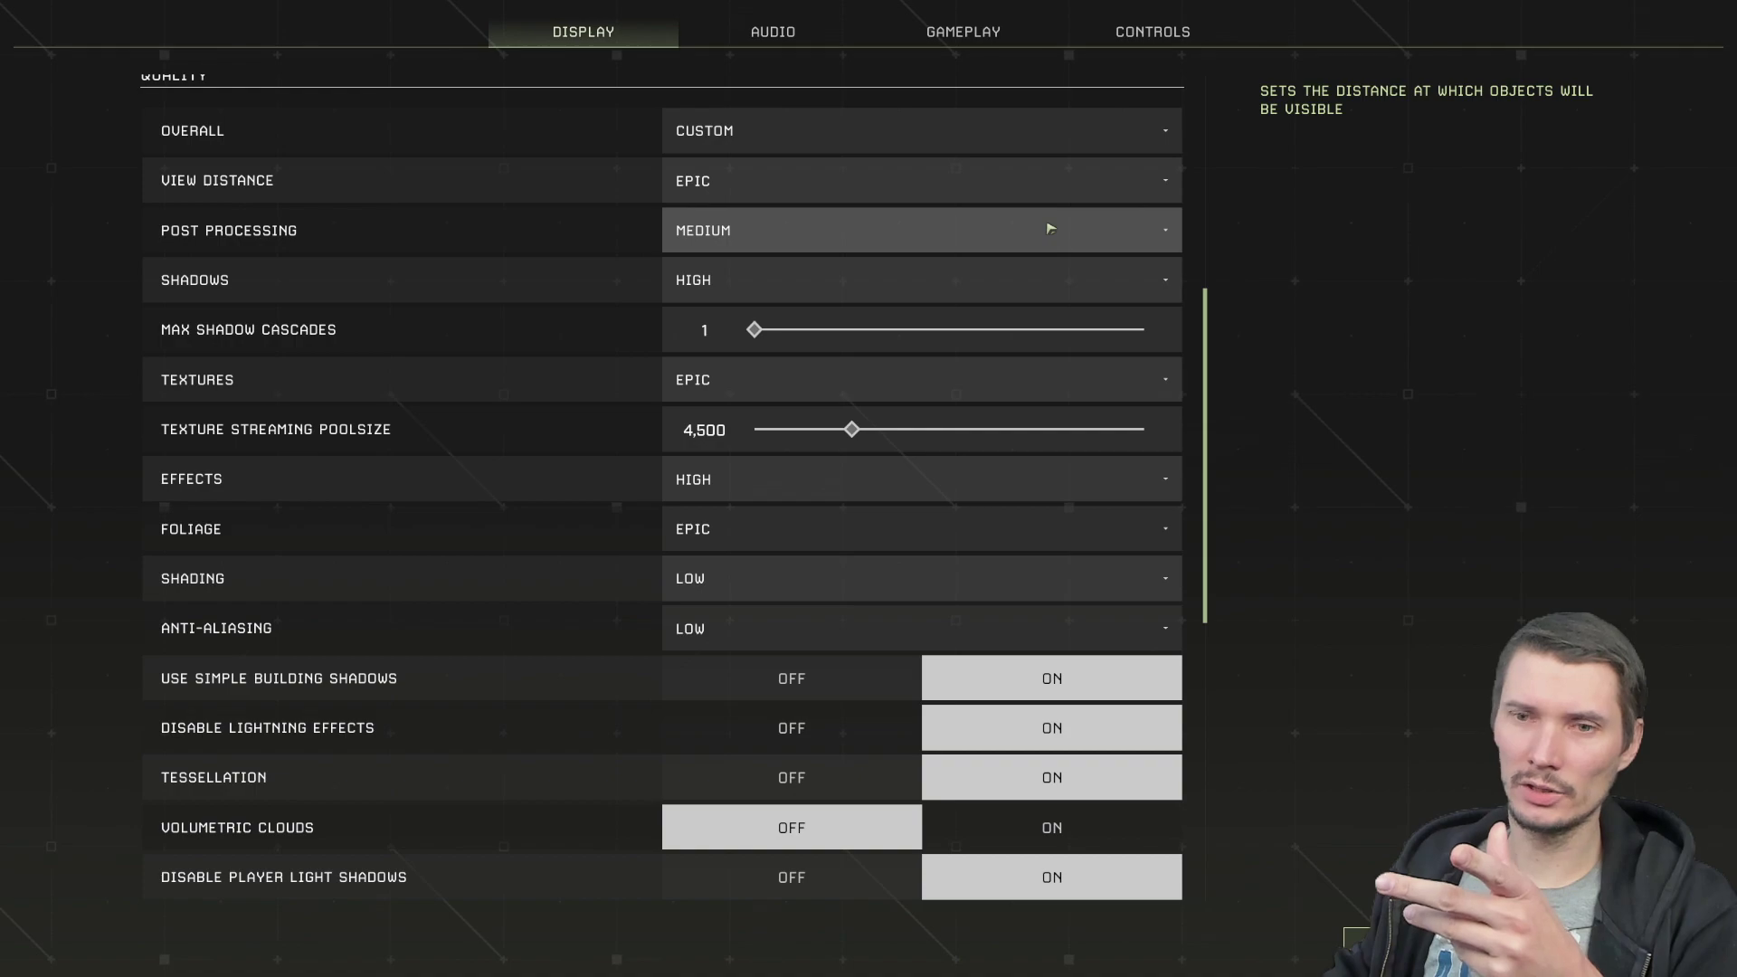
# Step: Go back to the character selection screen and reopen the display settings at the Quality section
pyautogui.press('Escape')
pyautogui.click(1710, 38)
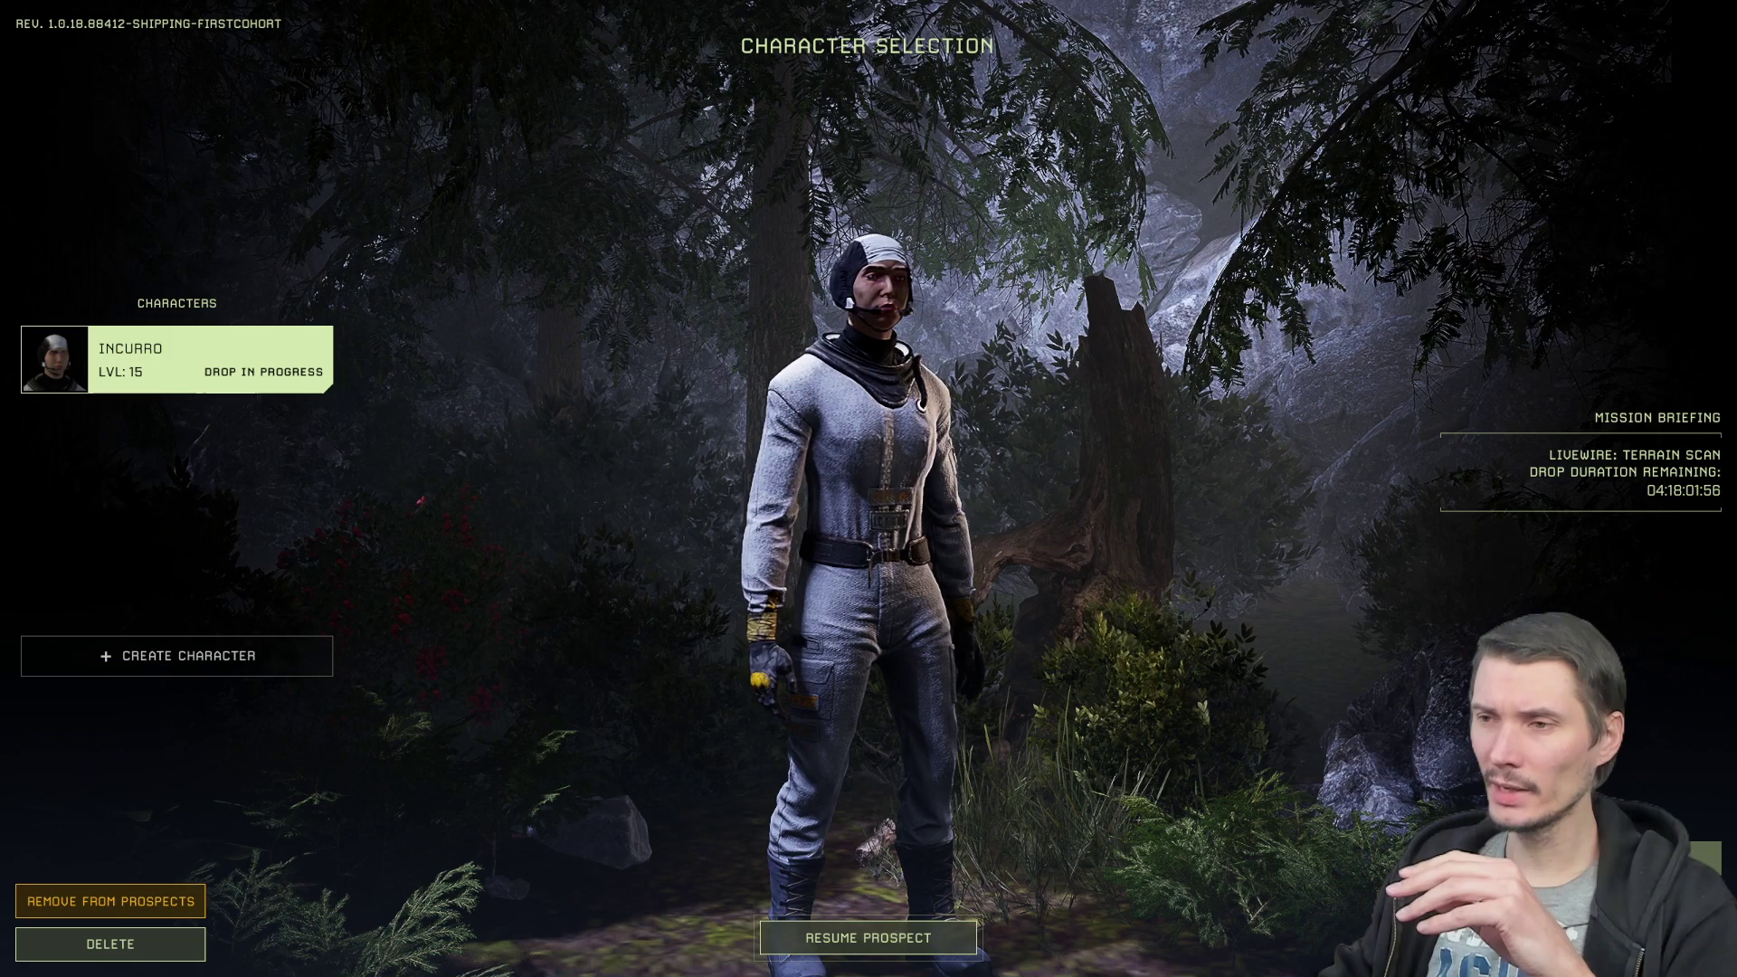
pyautogui.press('Escape')
pyautogui.scroll(-3, 572, 459)
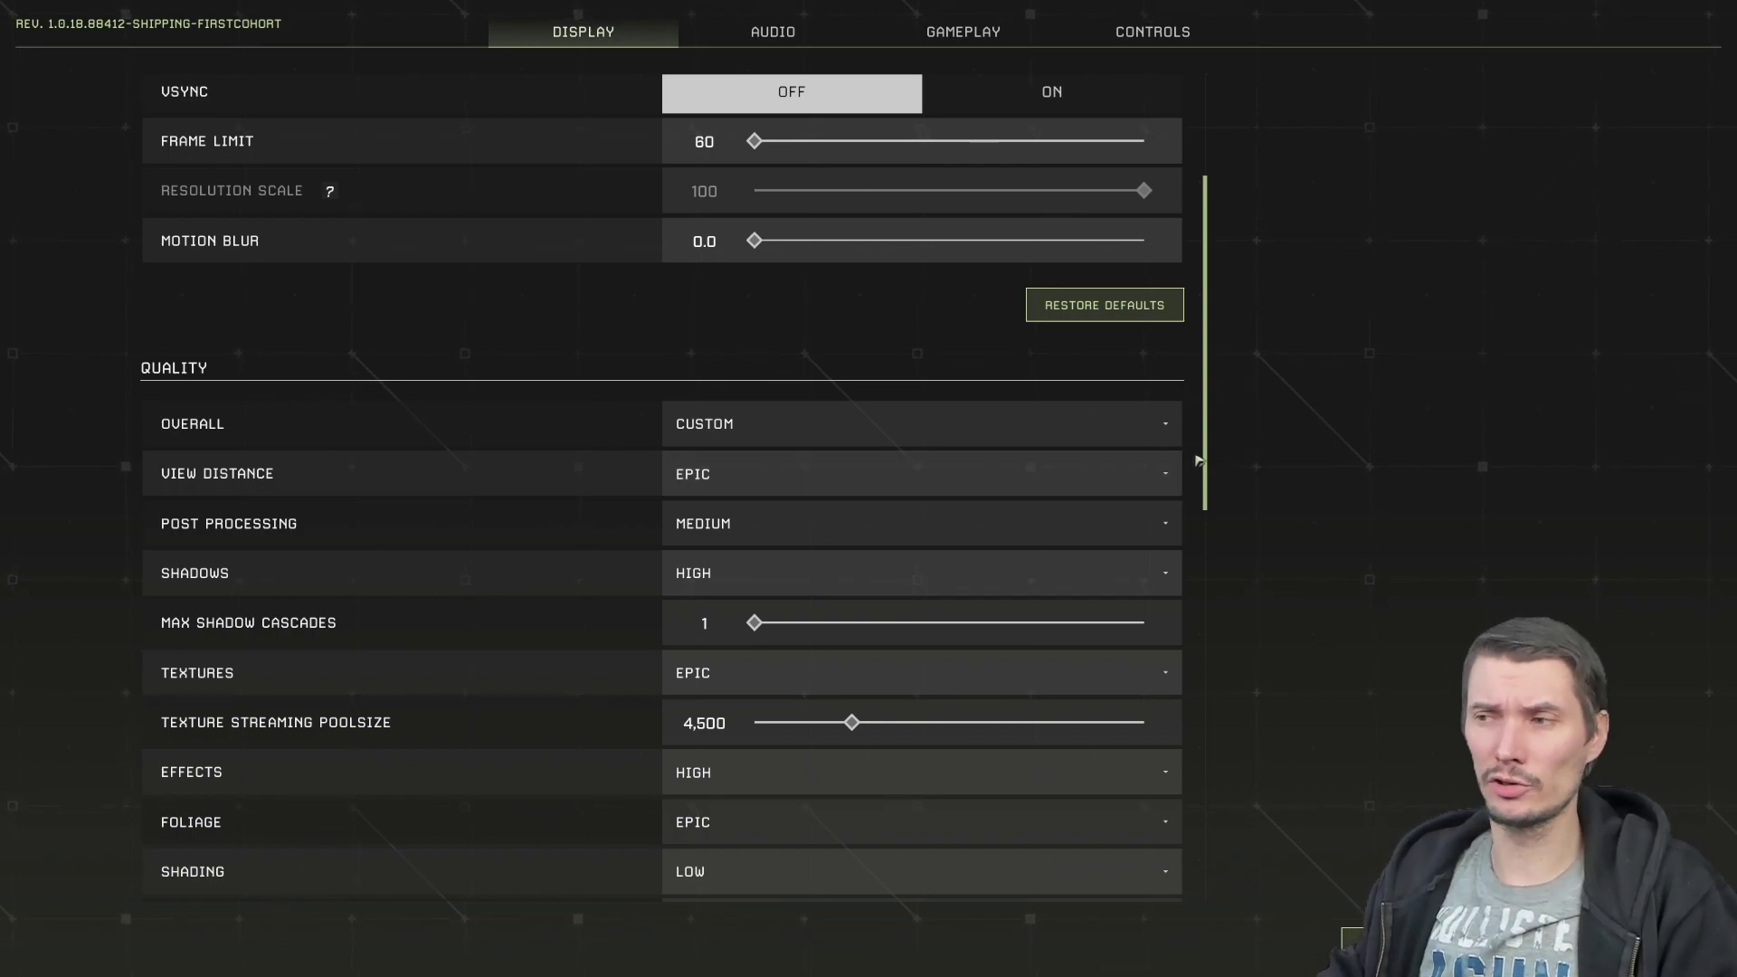
pyautogui.moveTo(1201, 460)
pyautogui.mouseDown()
pyautogui.moveTo(1211, 473)
pyautogui.moveTo(1226, 412)
pyautogui.moveTo(1230, 449)
pyautogui.mouseUp()
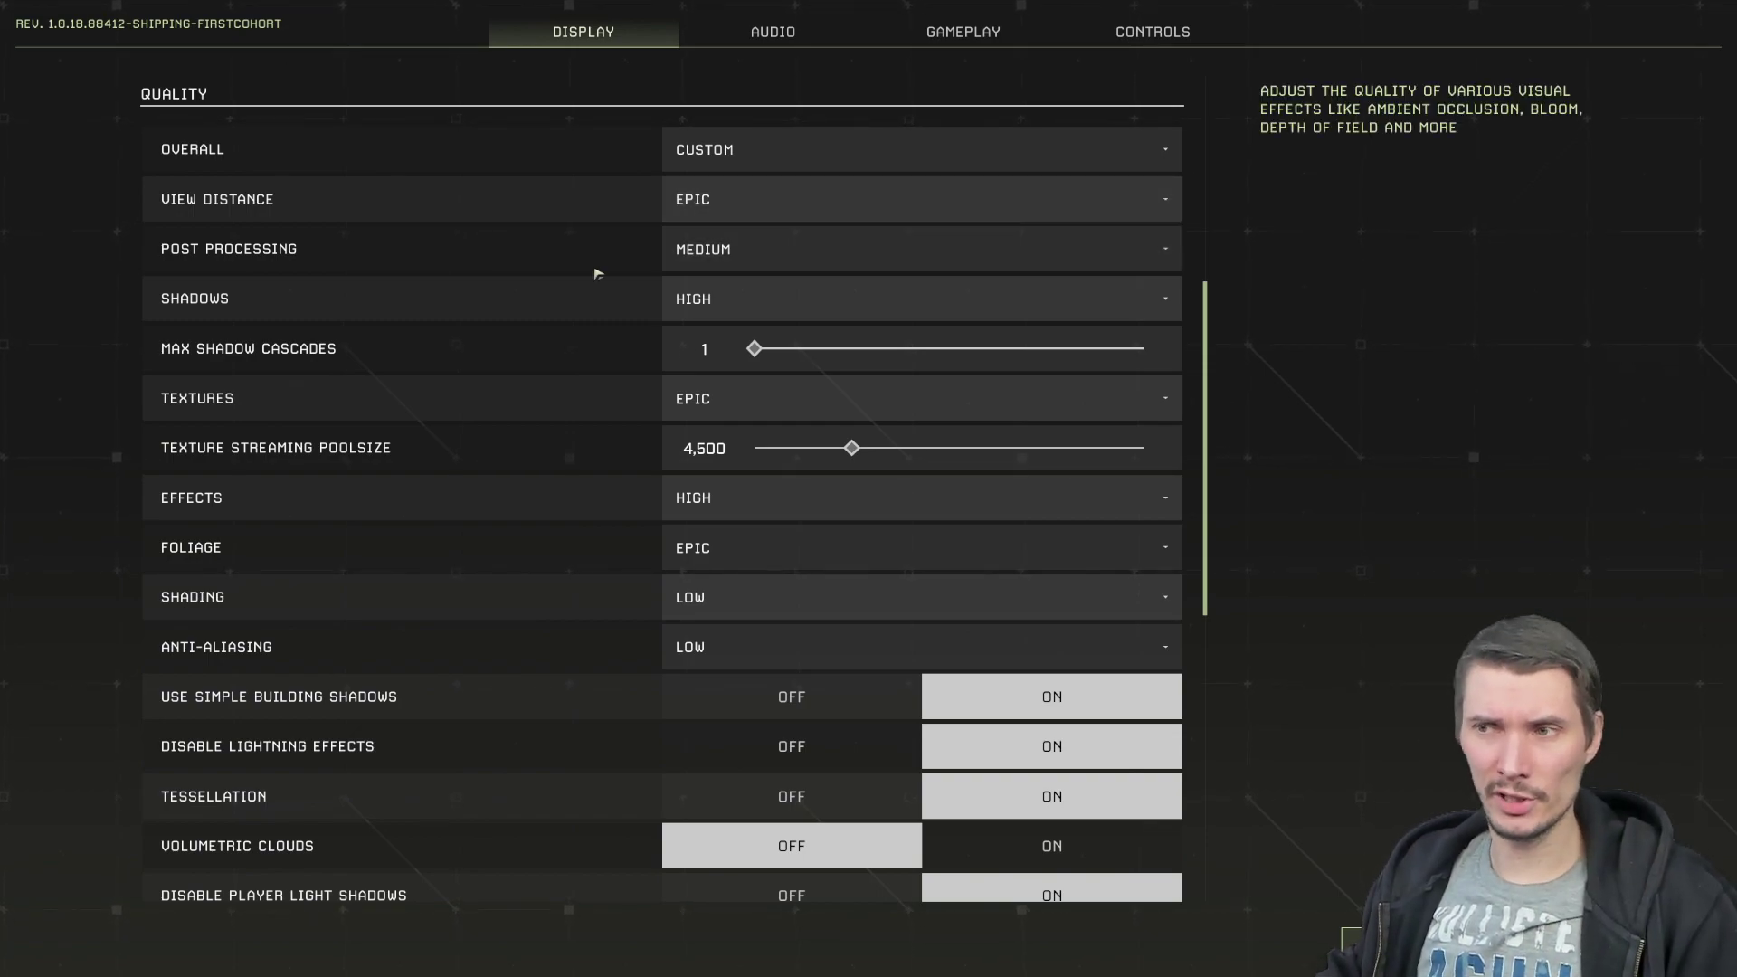
# Step: Examine the available Post Processing and Shadows quality levels without changing them
pyautogui.click(719, 258)
pyautogui.click(720, 258)
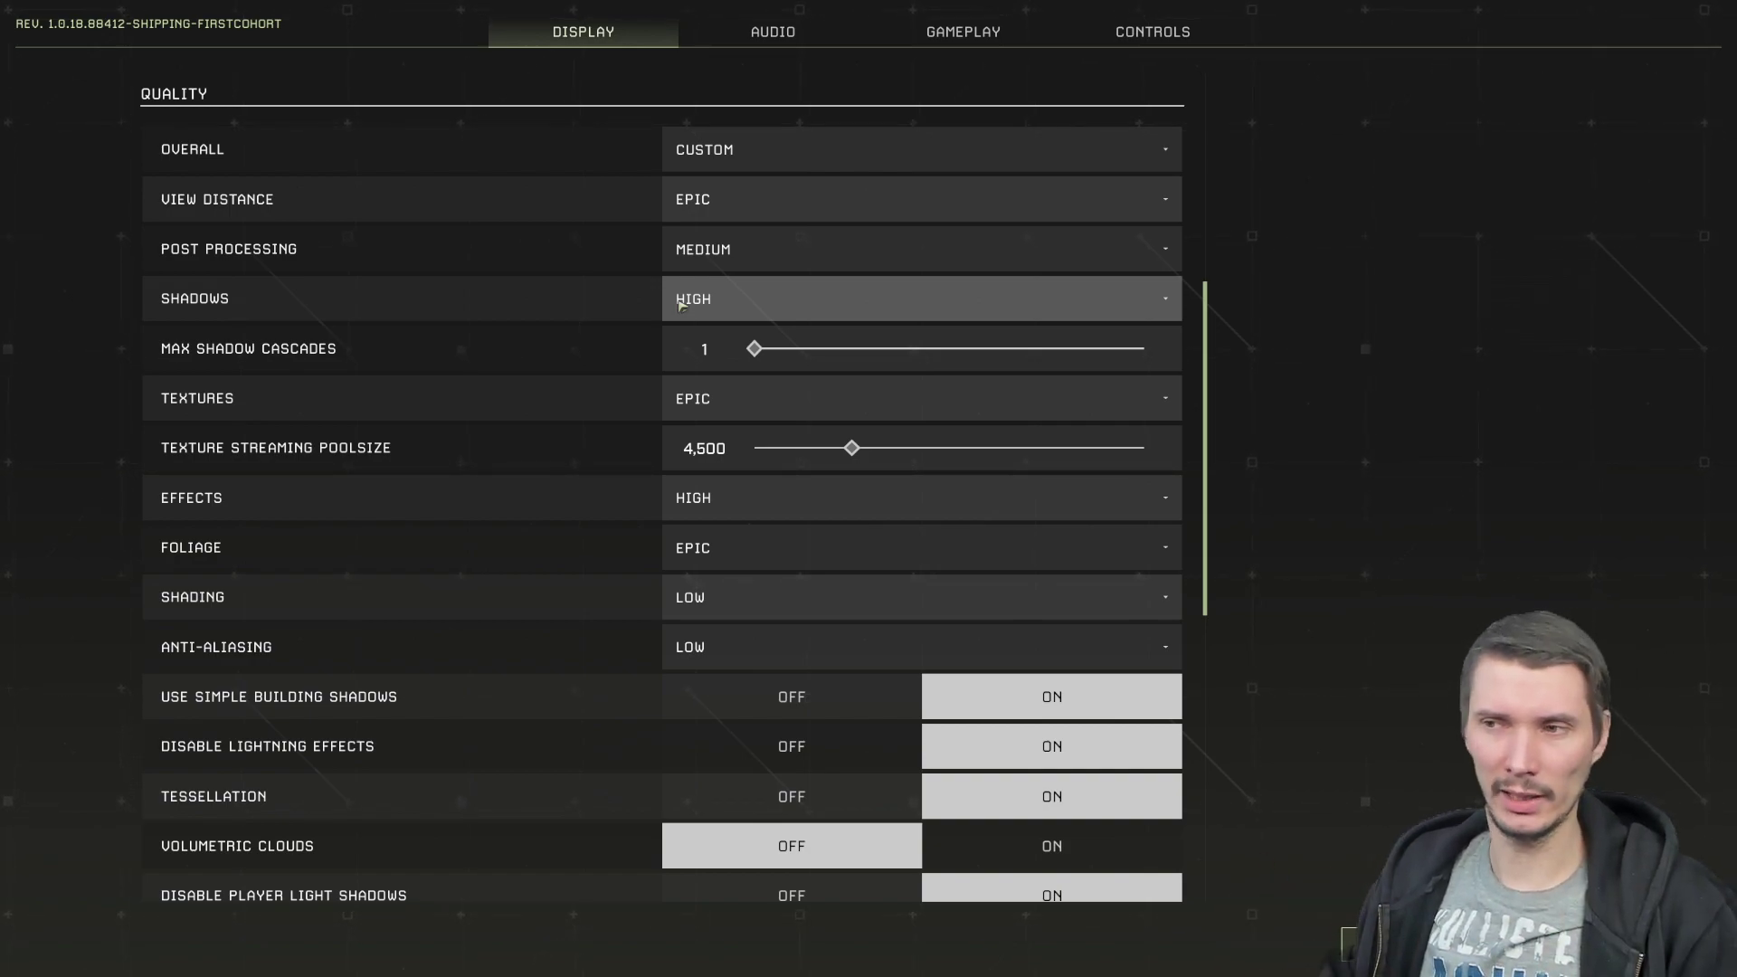
pyautogui.click(682, 306)
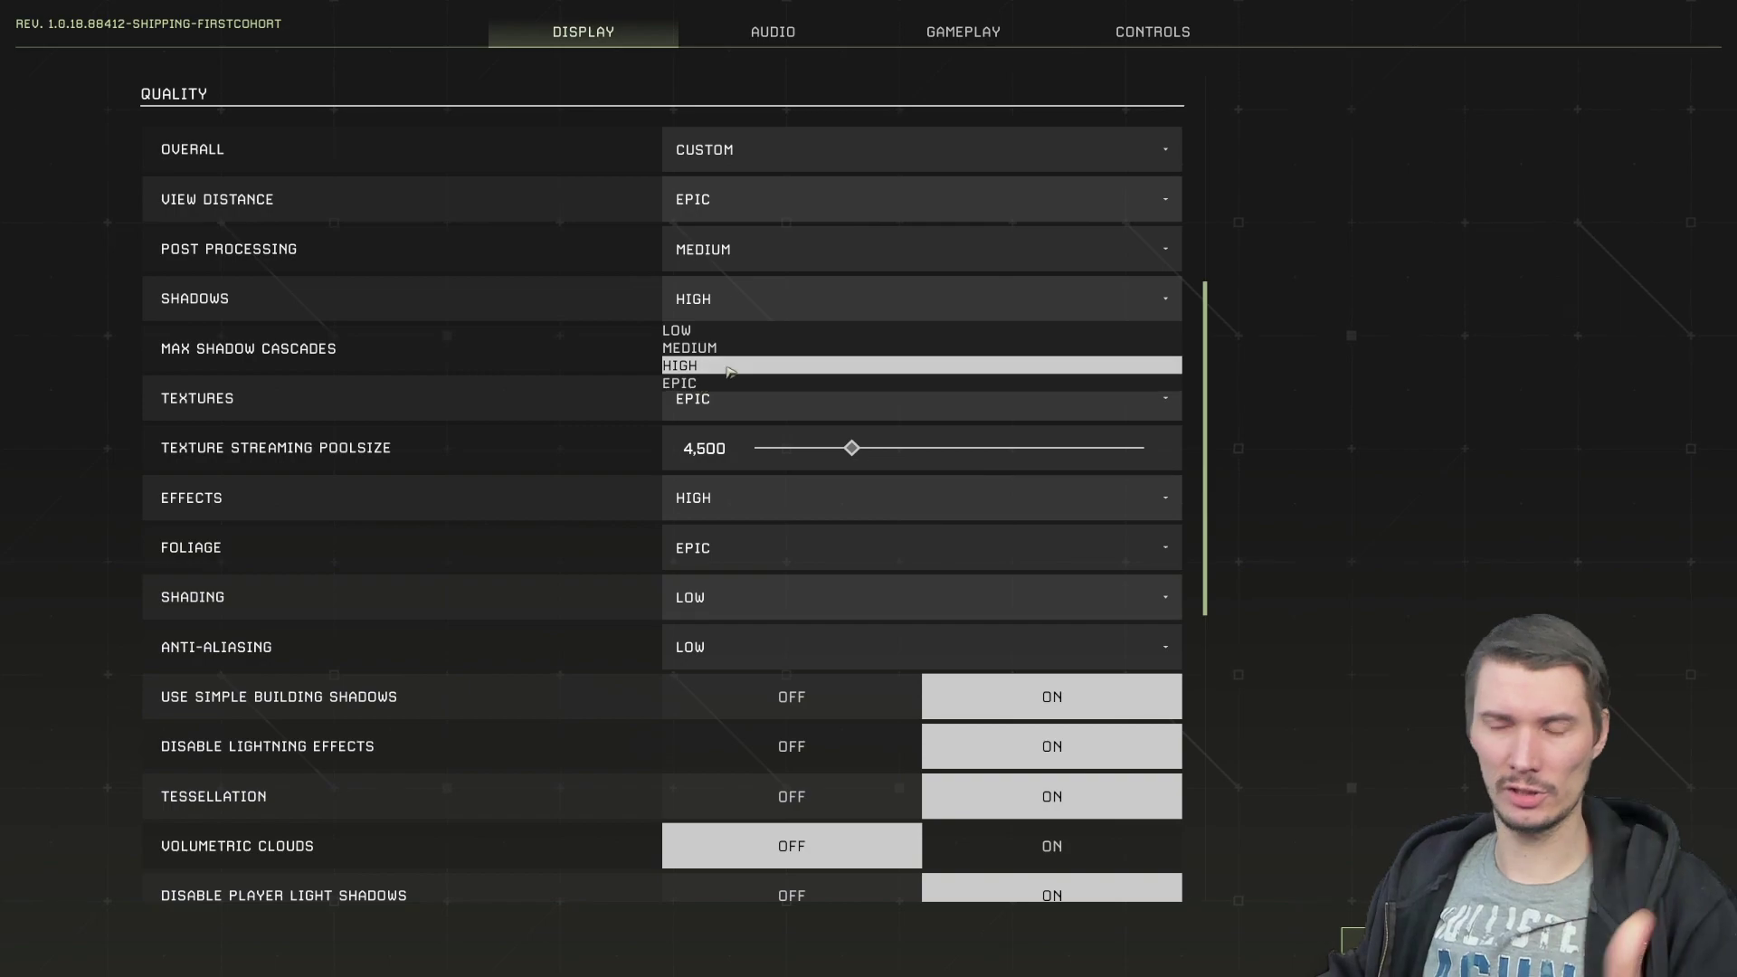
pyautogui.click(1257, 306)
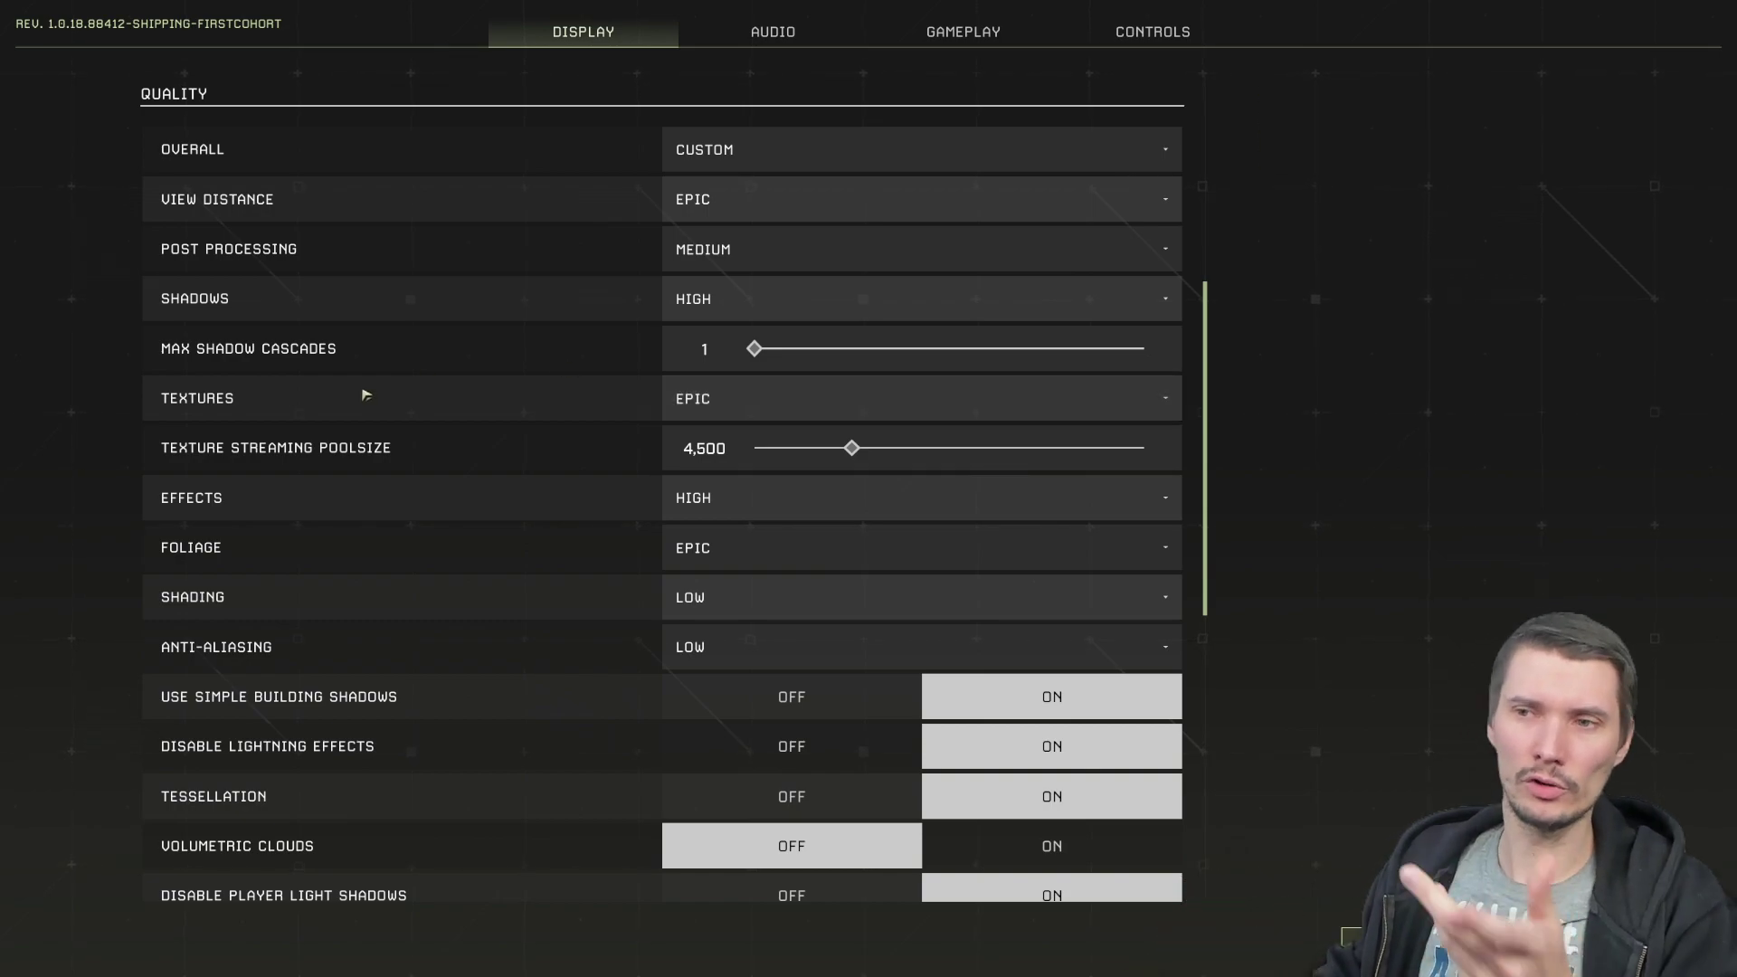
# Step: Review the Textures and Texture Streaming Poolsize settings, and check the available Effects quality levels while keeping High
pyautogui.moveTo(348, 407)
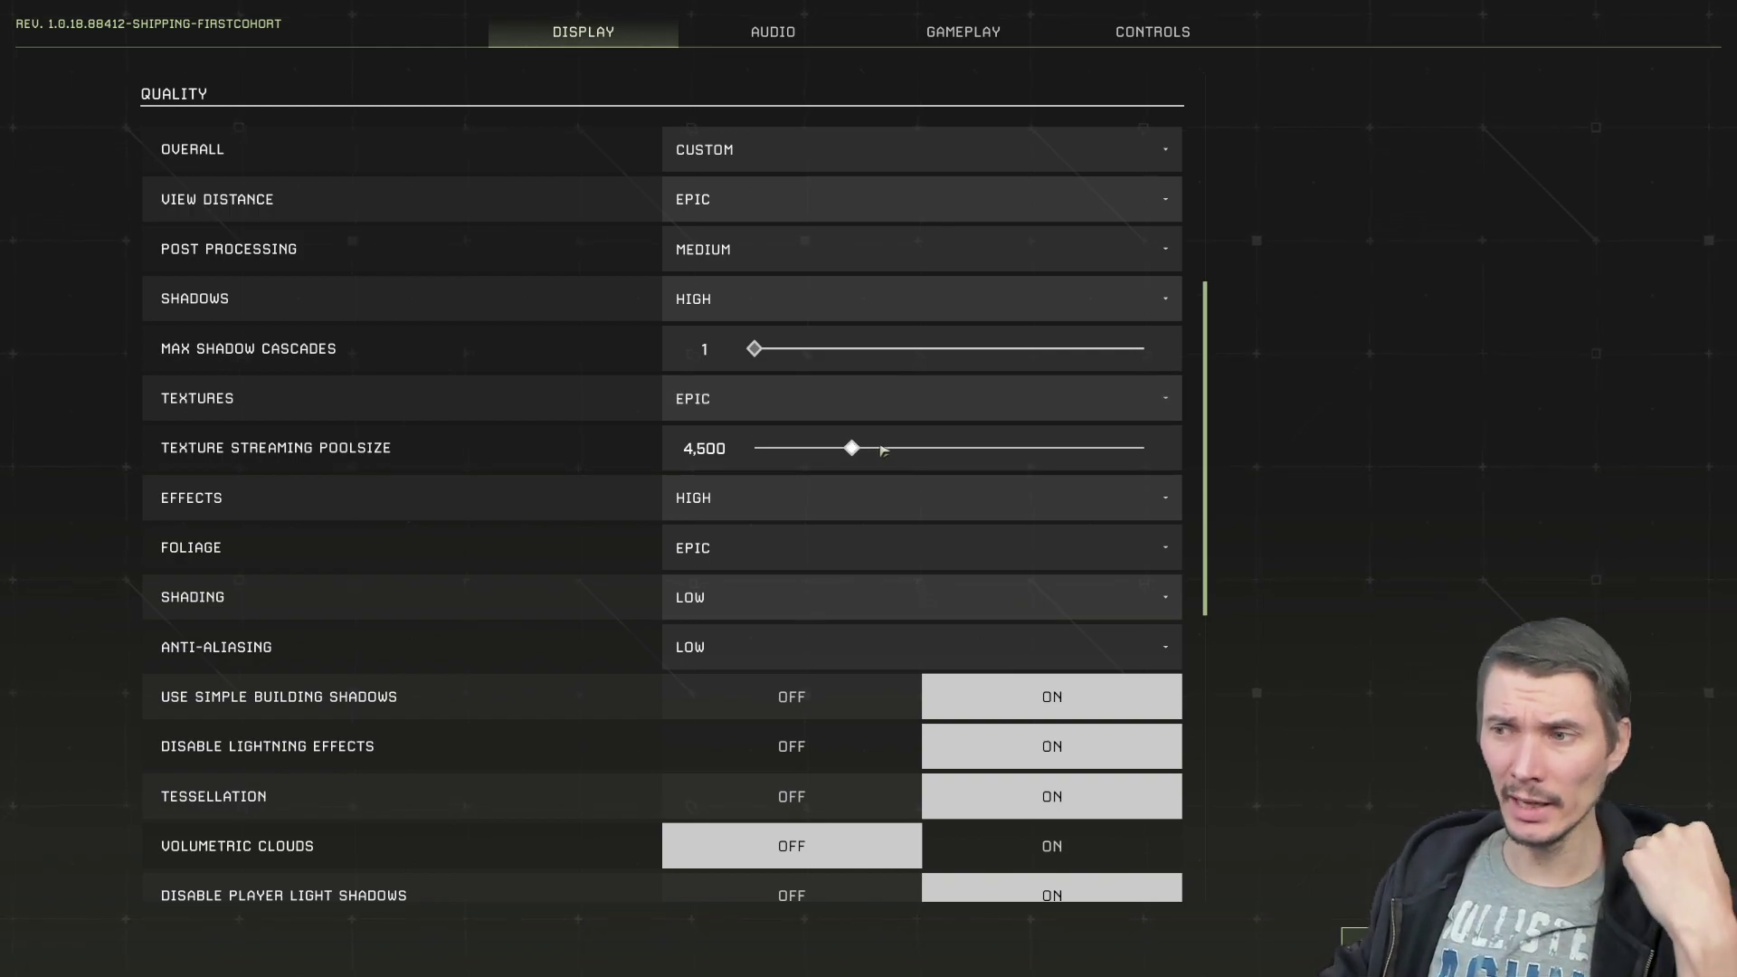
pyautogui.moveTo(365, 461)
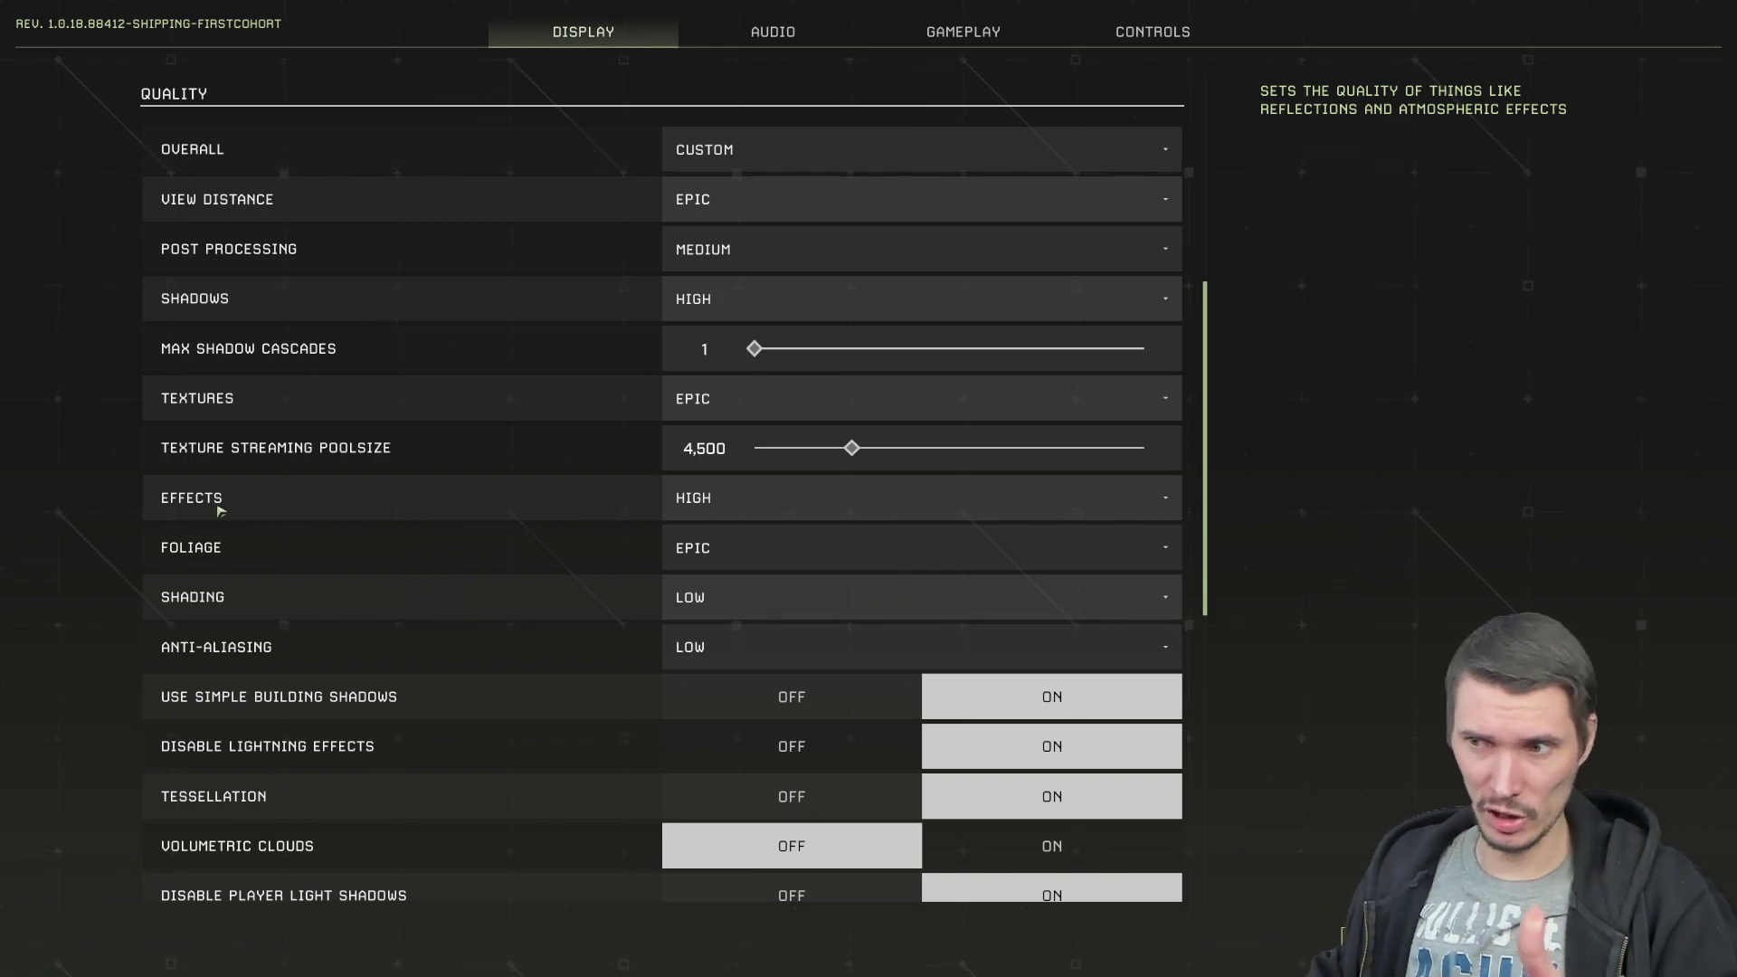
pyautogui.click(788, 508)
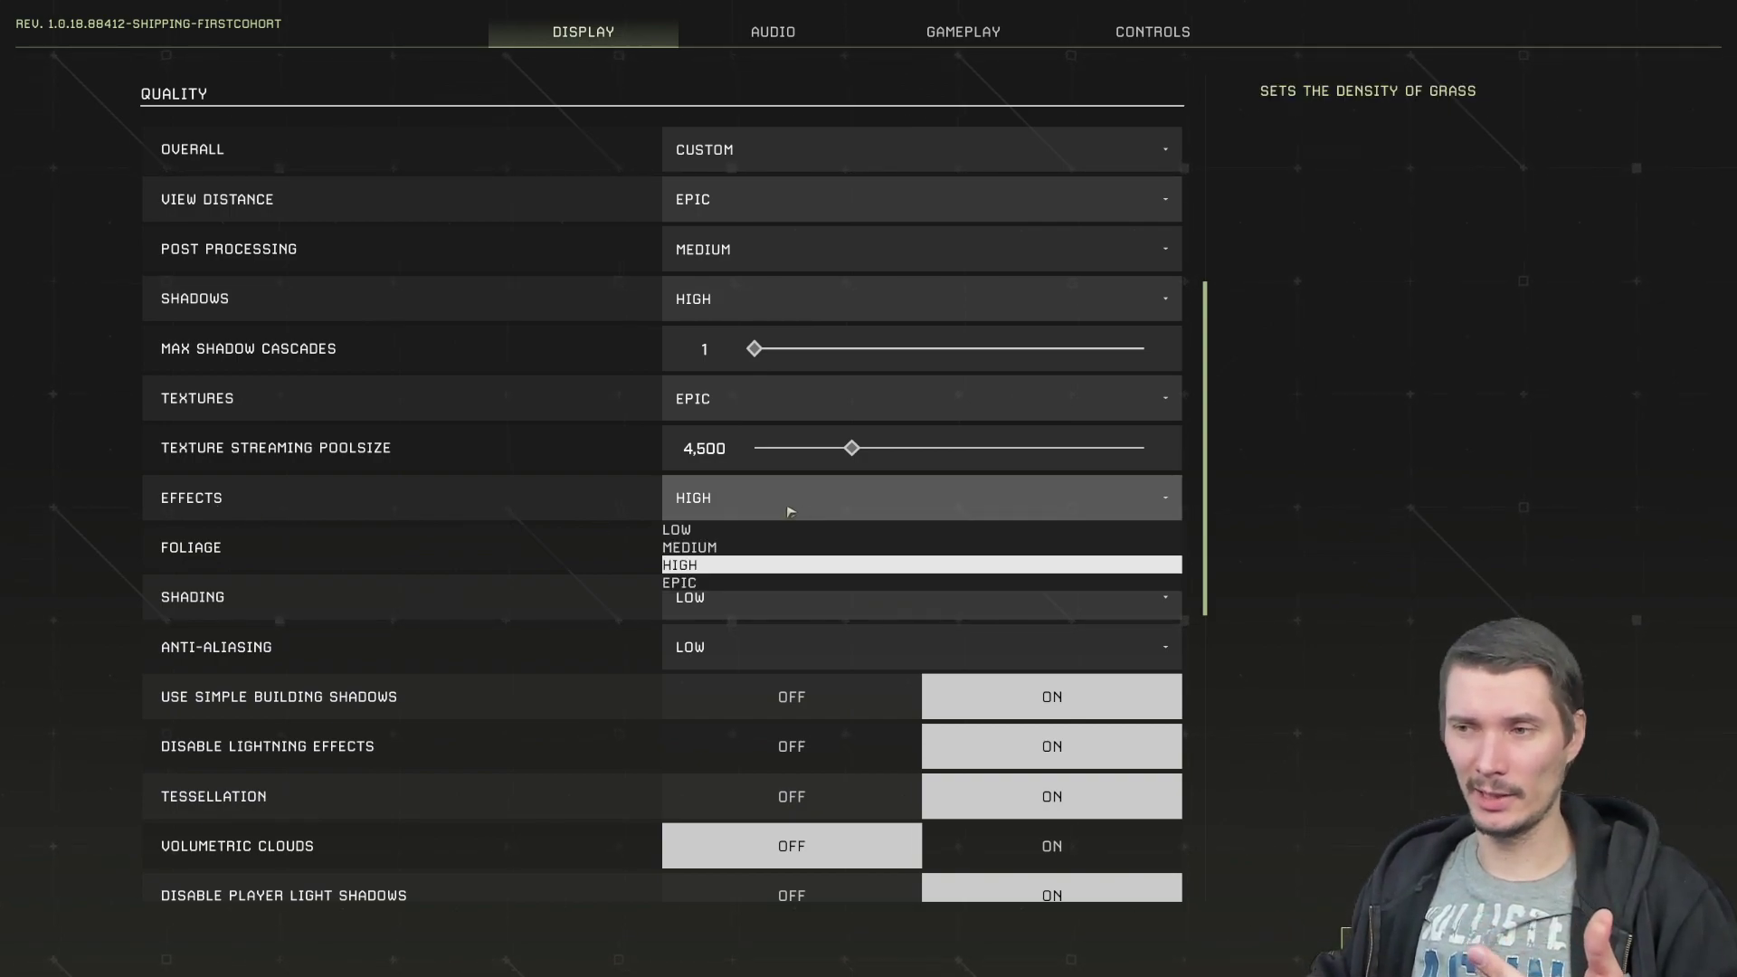
pyautogui.click(700, 580)
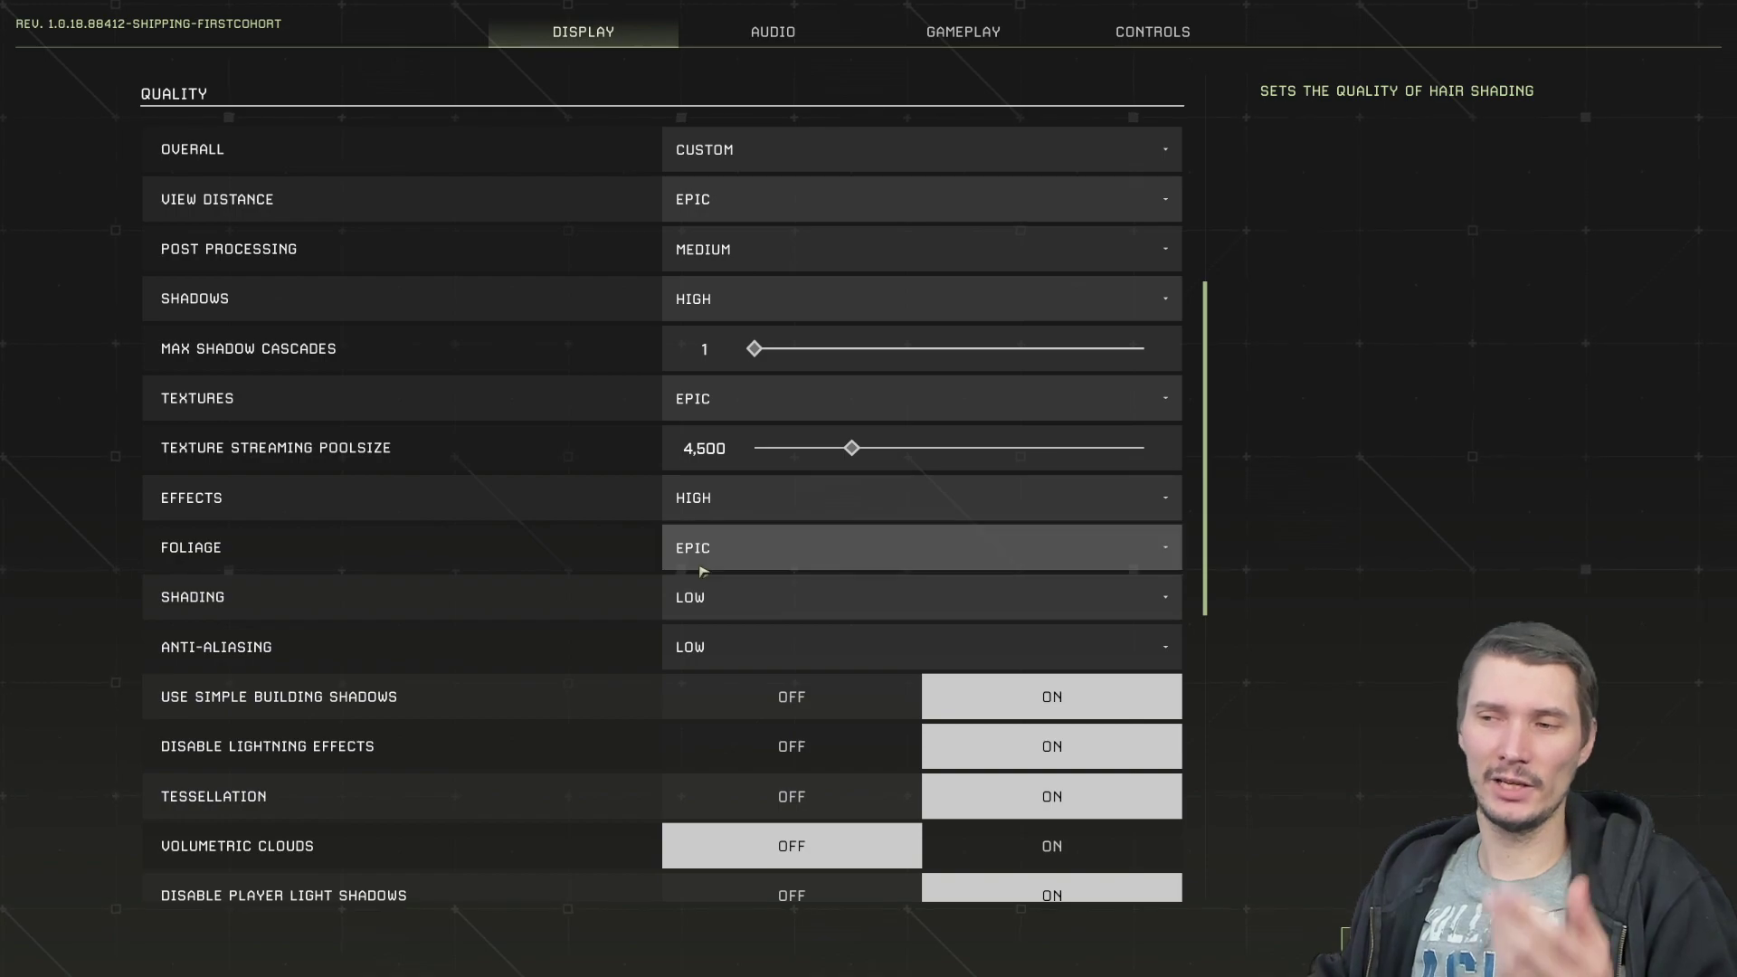
# Step: Try the Effects quality at Low, and restore it to High
pyautogui.click(702, 518)
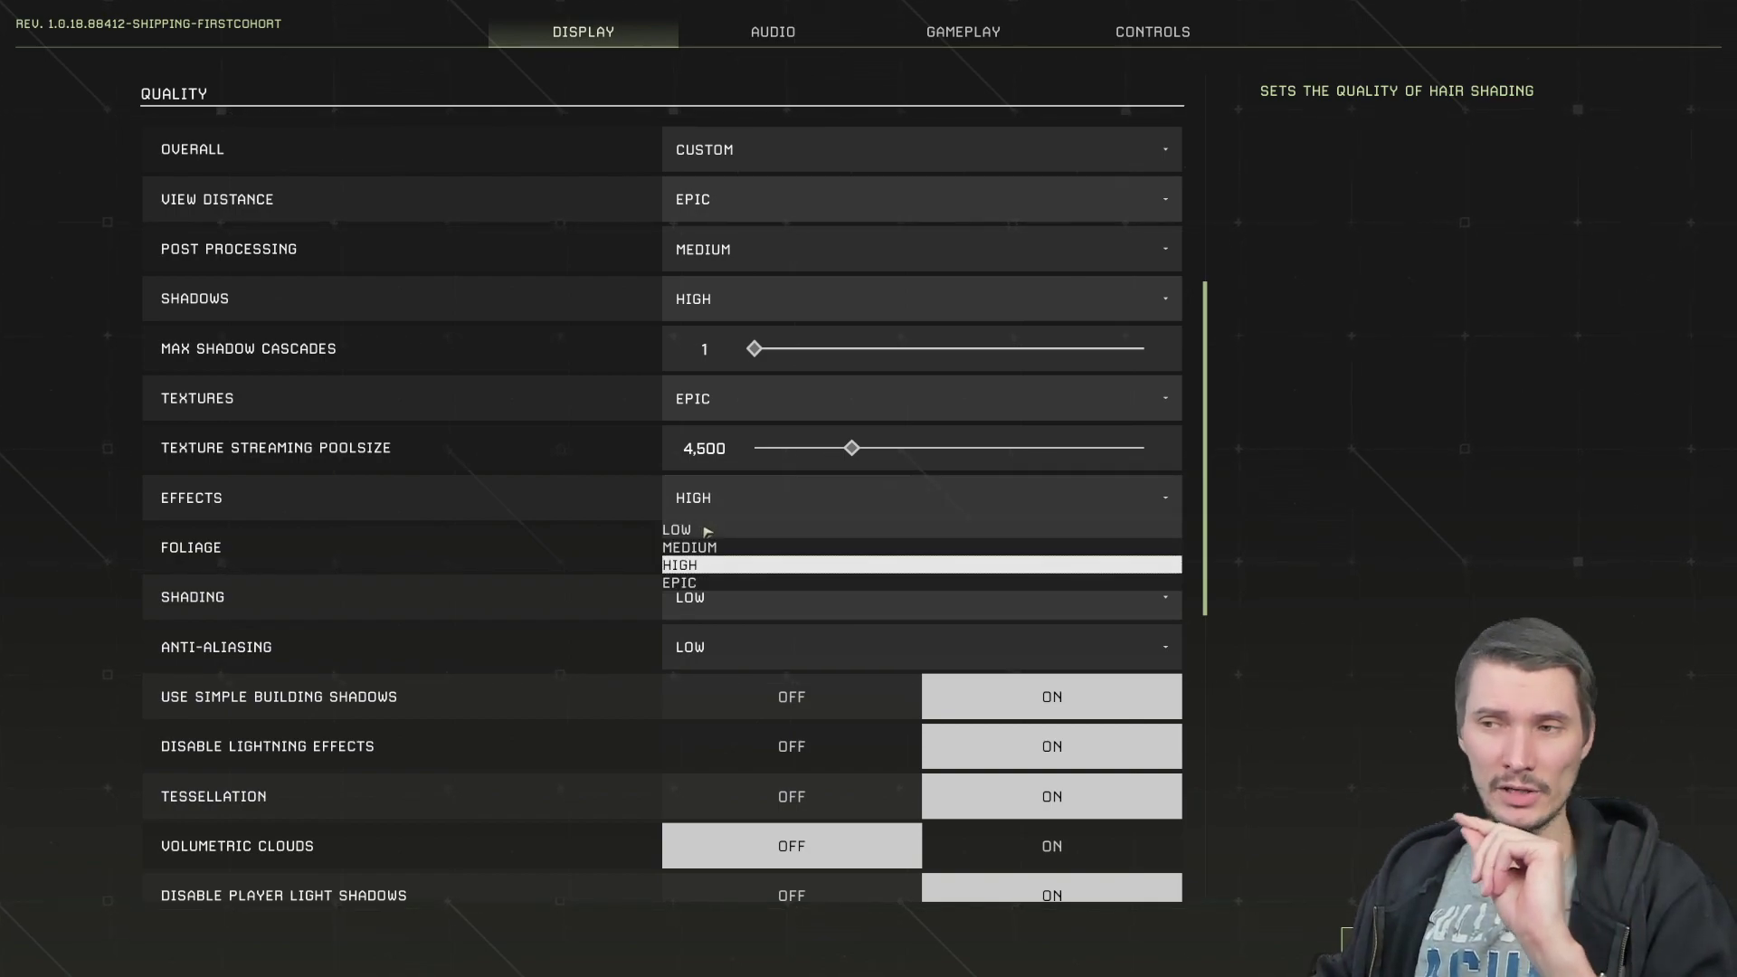
pyautogui.click(707, 532)
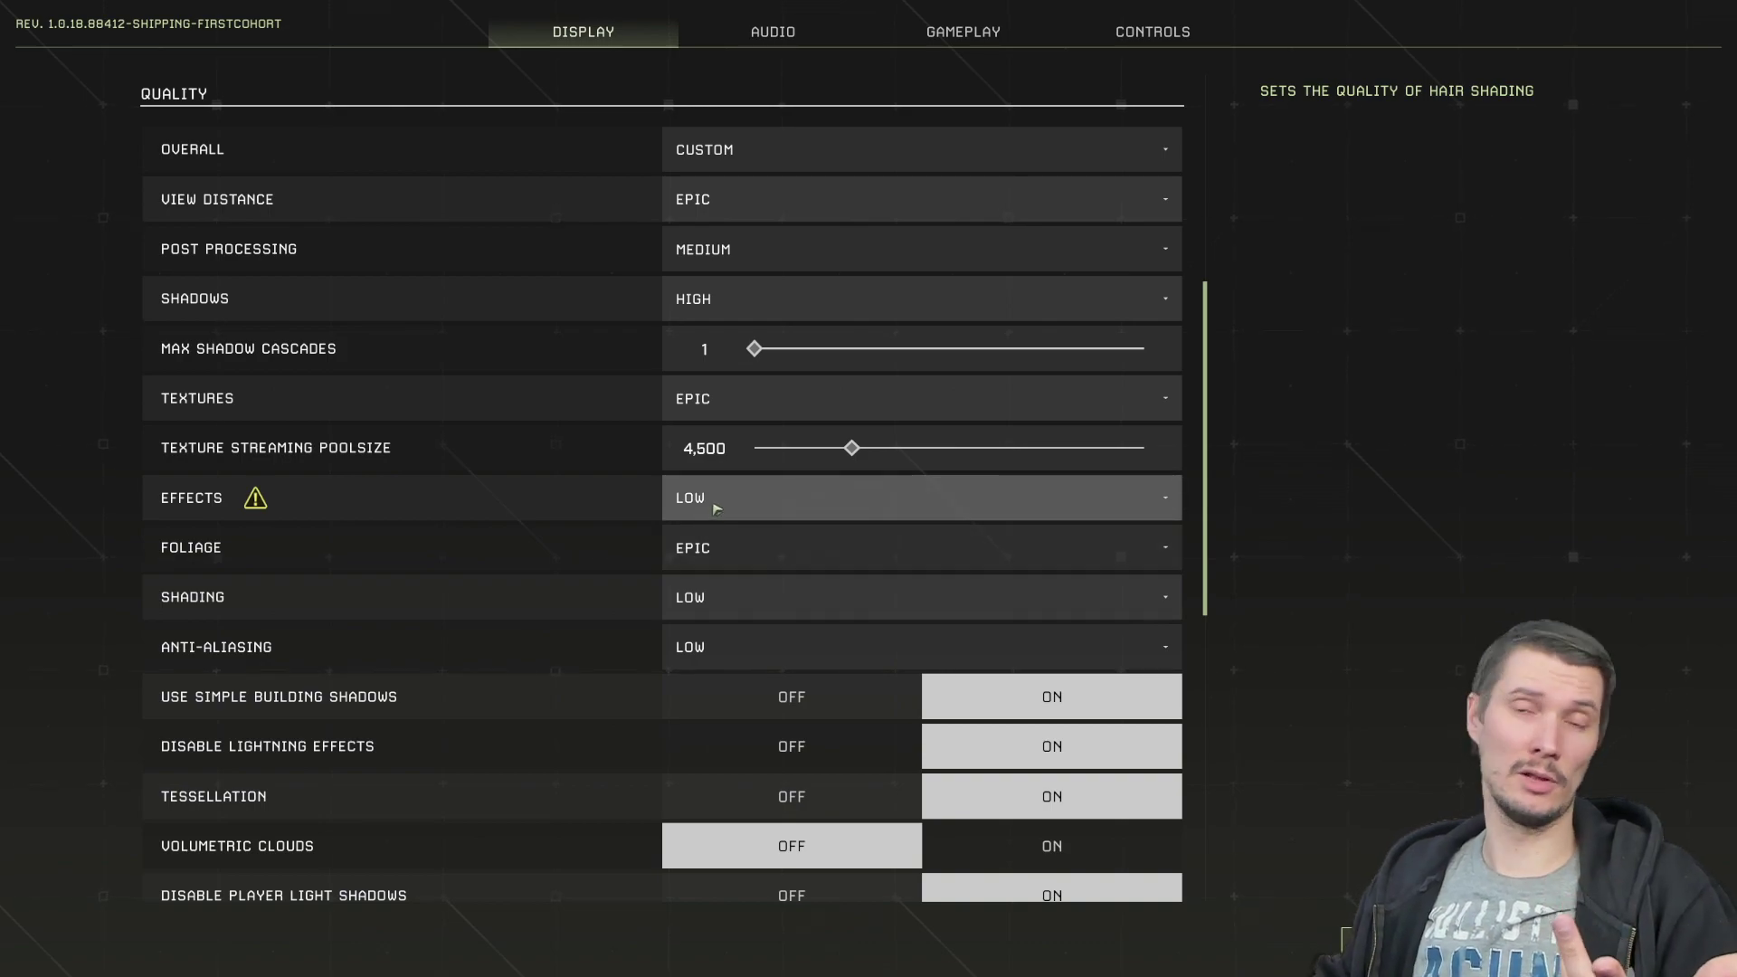
pyautogui.click(717, 509)
pyautogui.click(715, 565)
pyautogui.moveTo(257, 502)
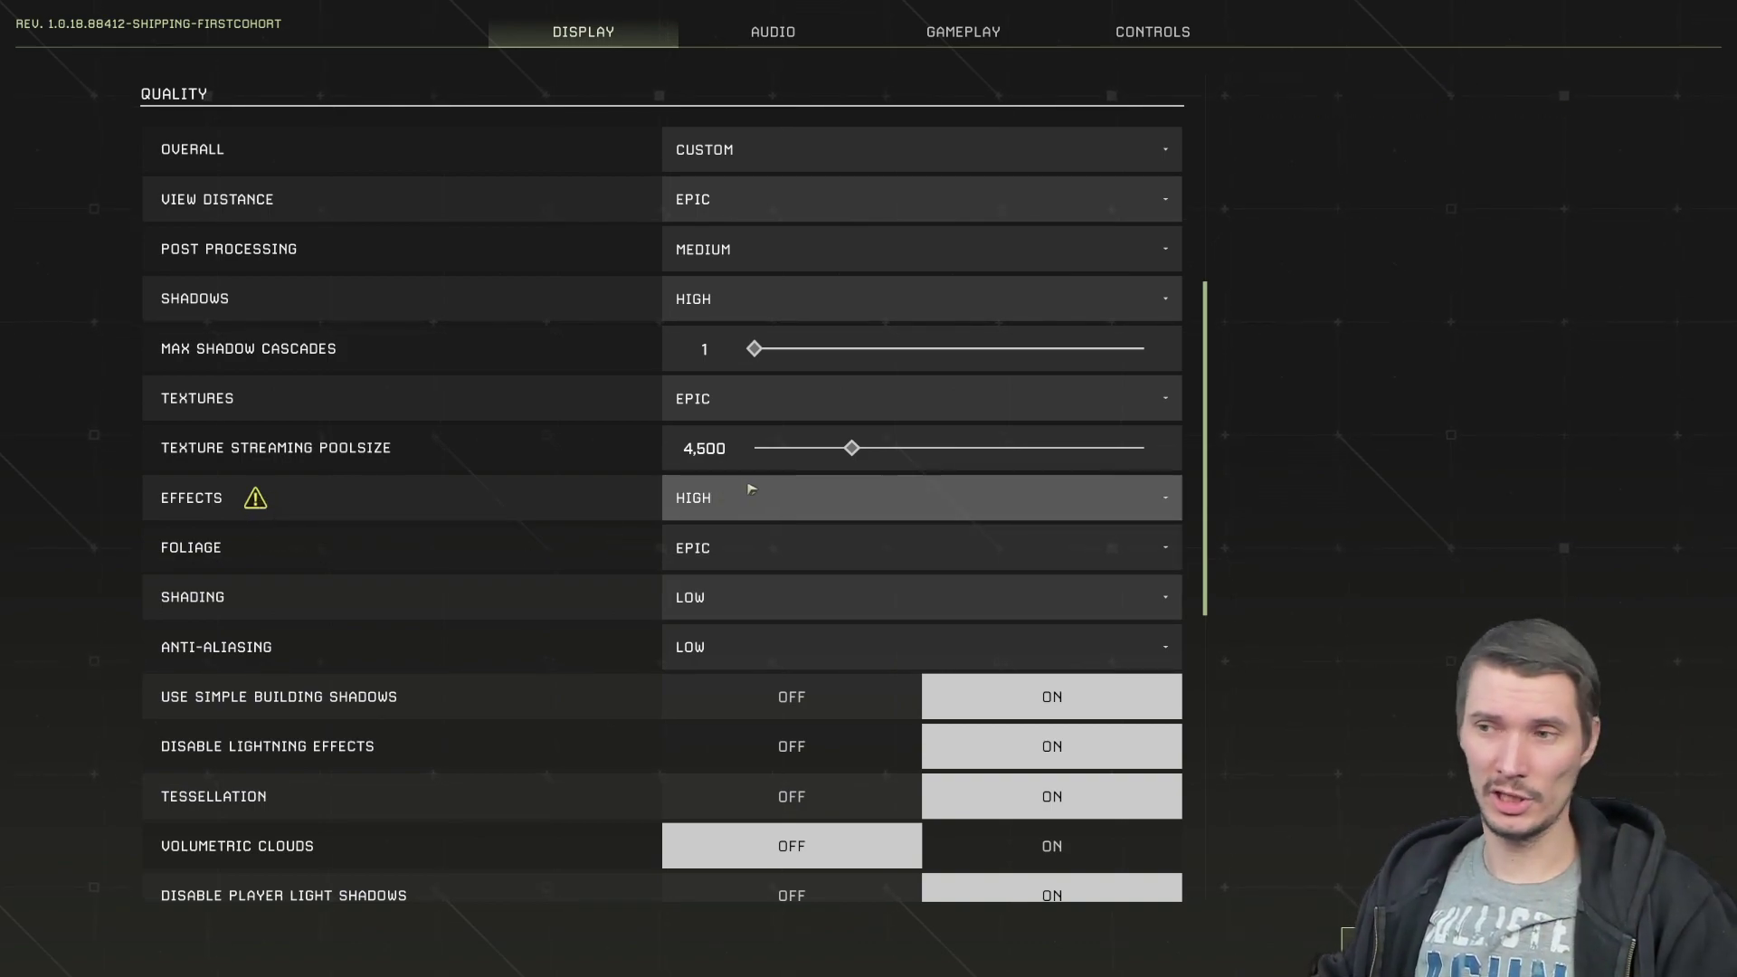
# Step: Review the remaining Quality options, and try switching Volumetric Clouds on and back to Off
pyautogui.scroll(-1, 742, 481)
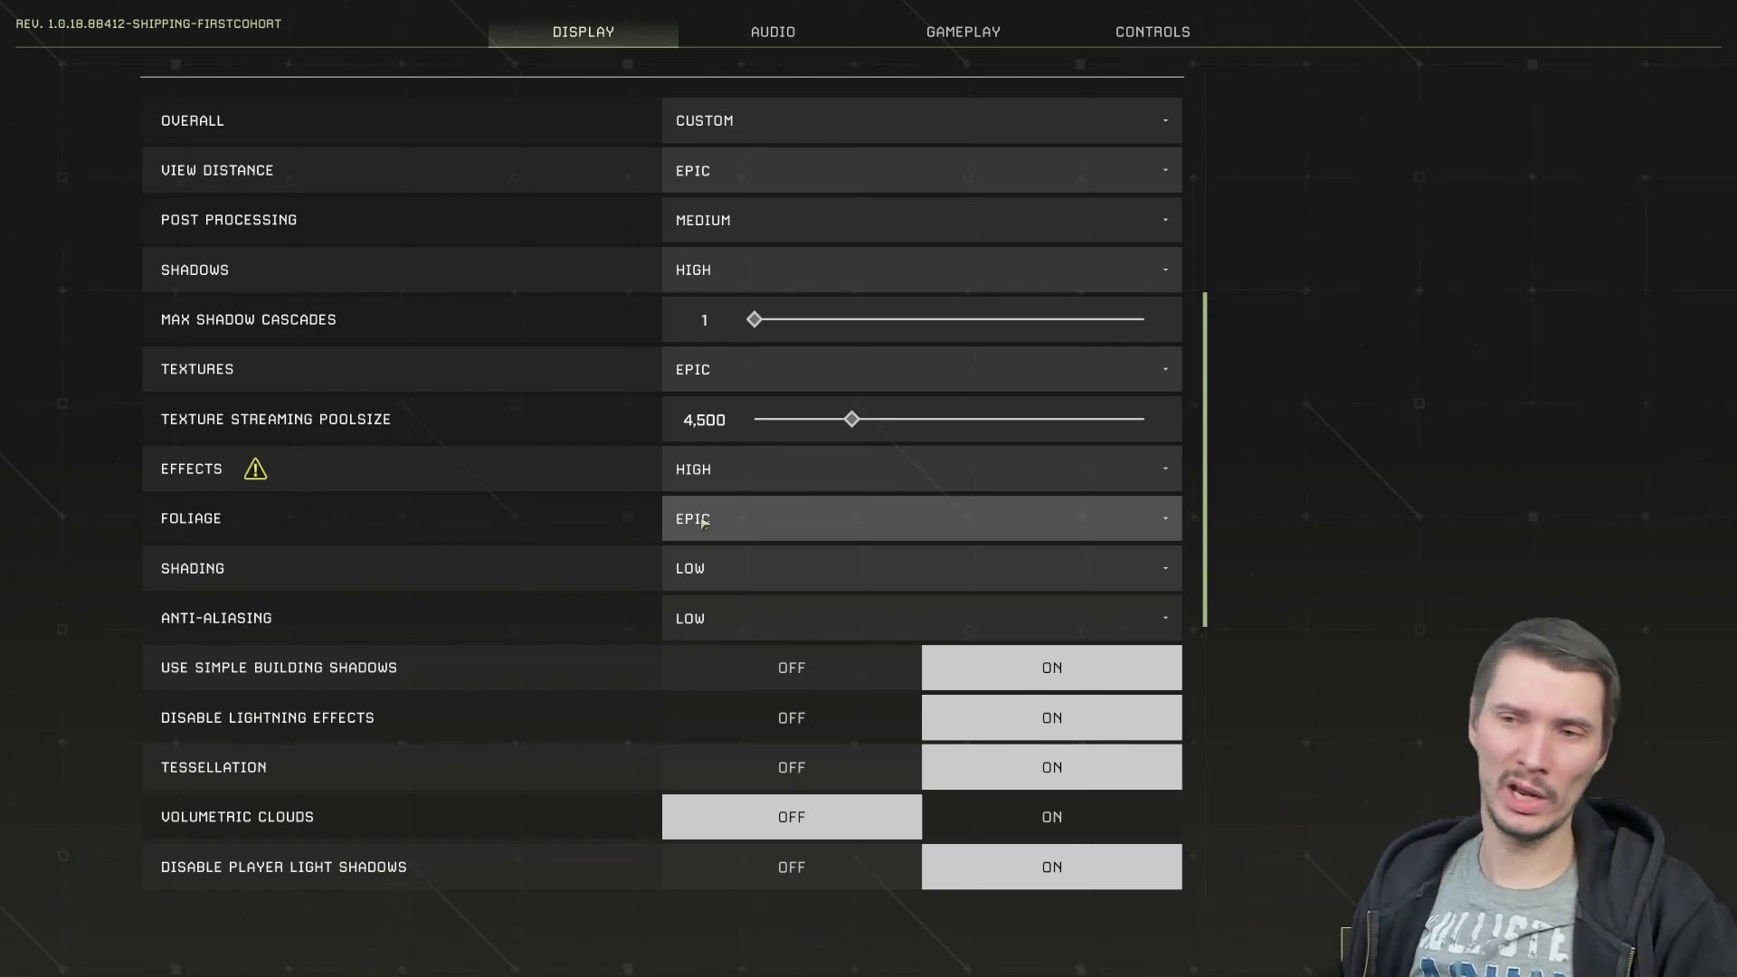
pyautogui.moveTo(248, 621)
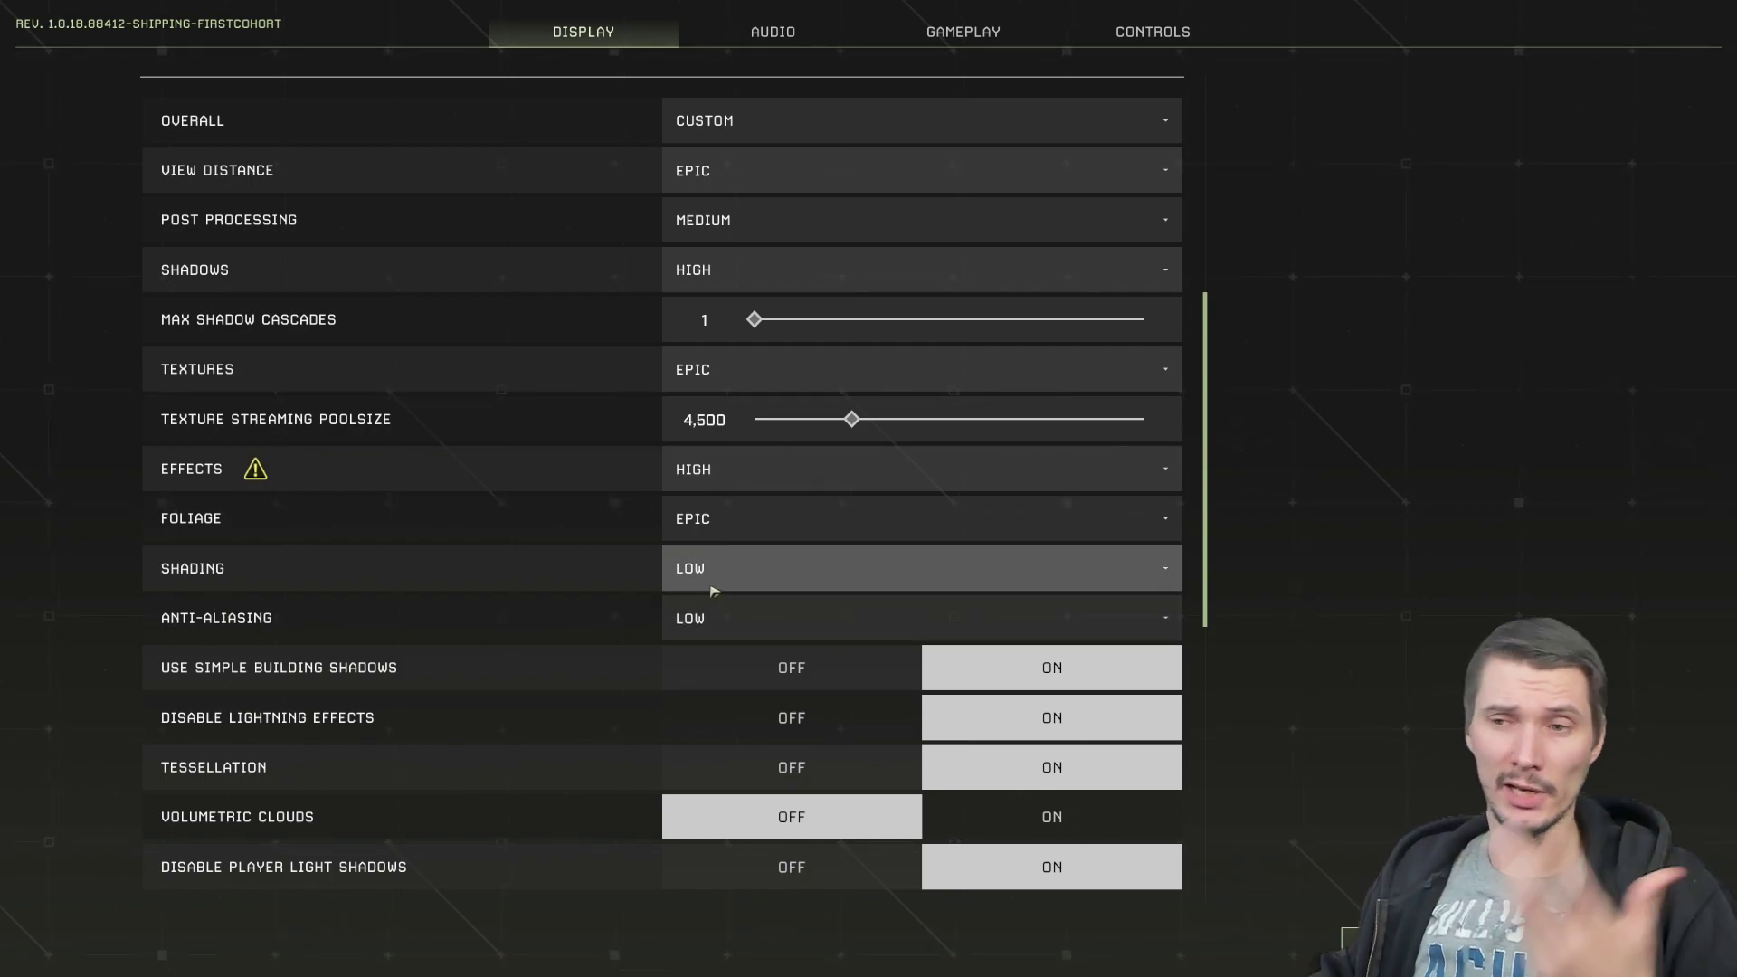
pyautogui.moveTo(1202, 505); pyautogui.dragTo(1211, 646)
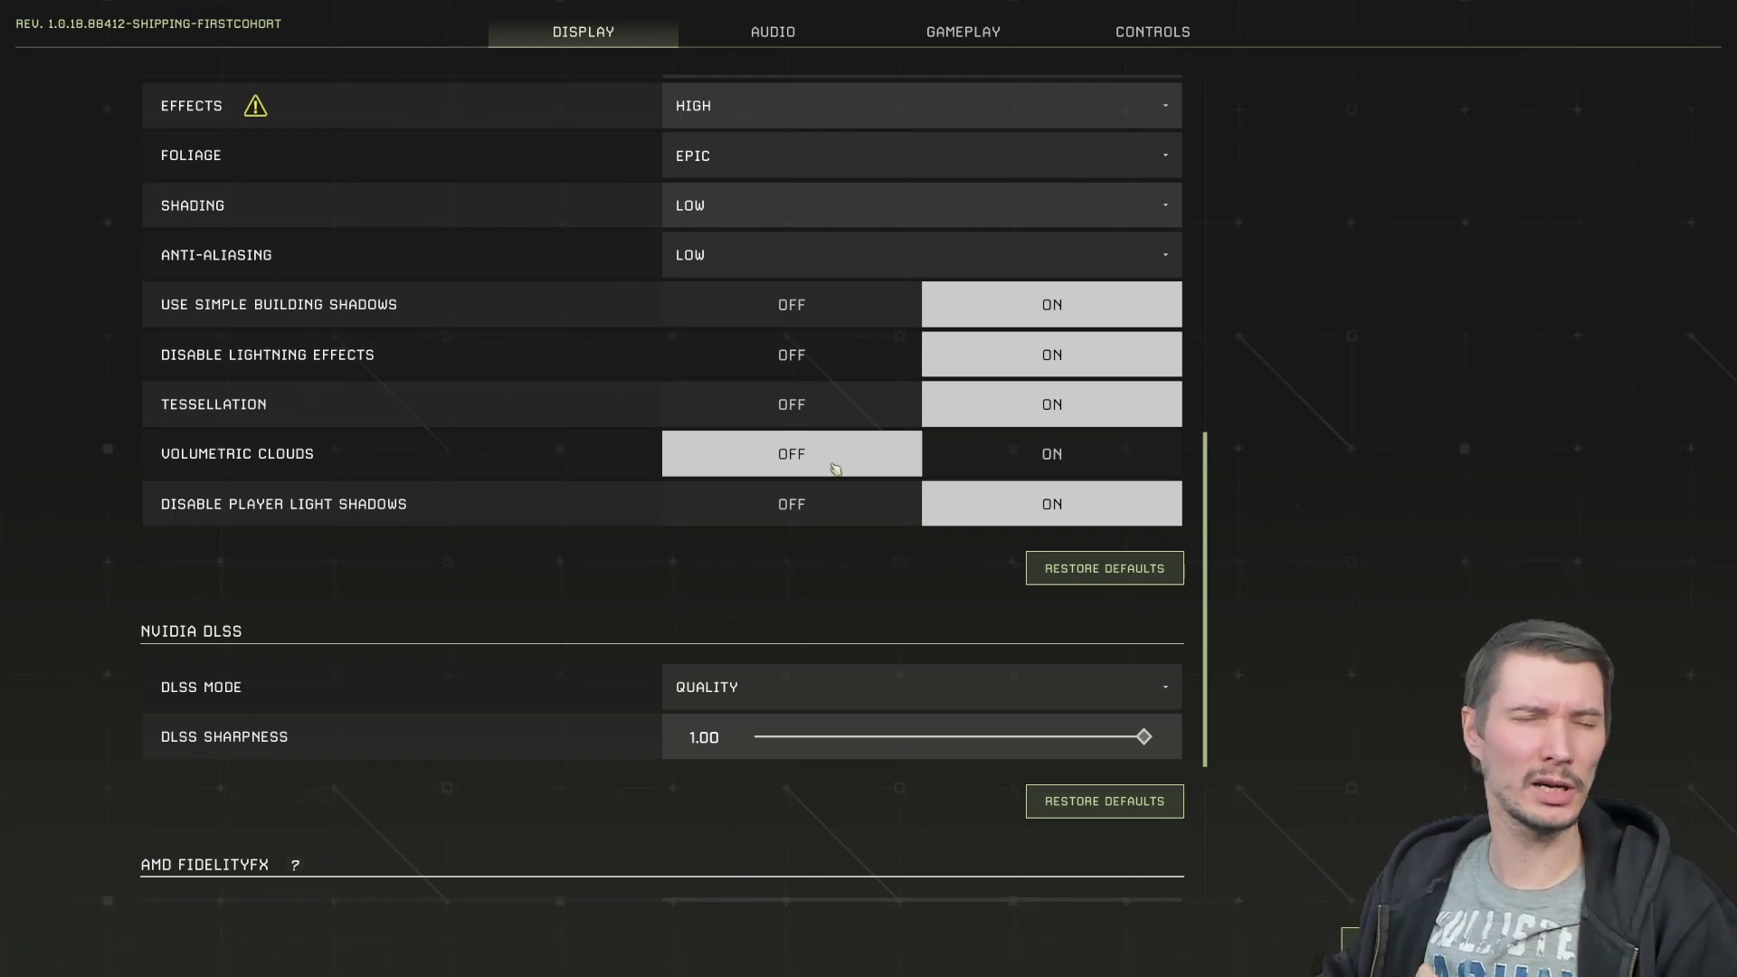
pyautogui.click(1048, 469)
pyautogui.click(867, 465)
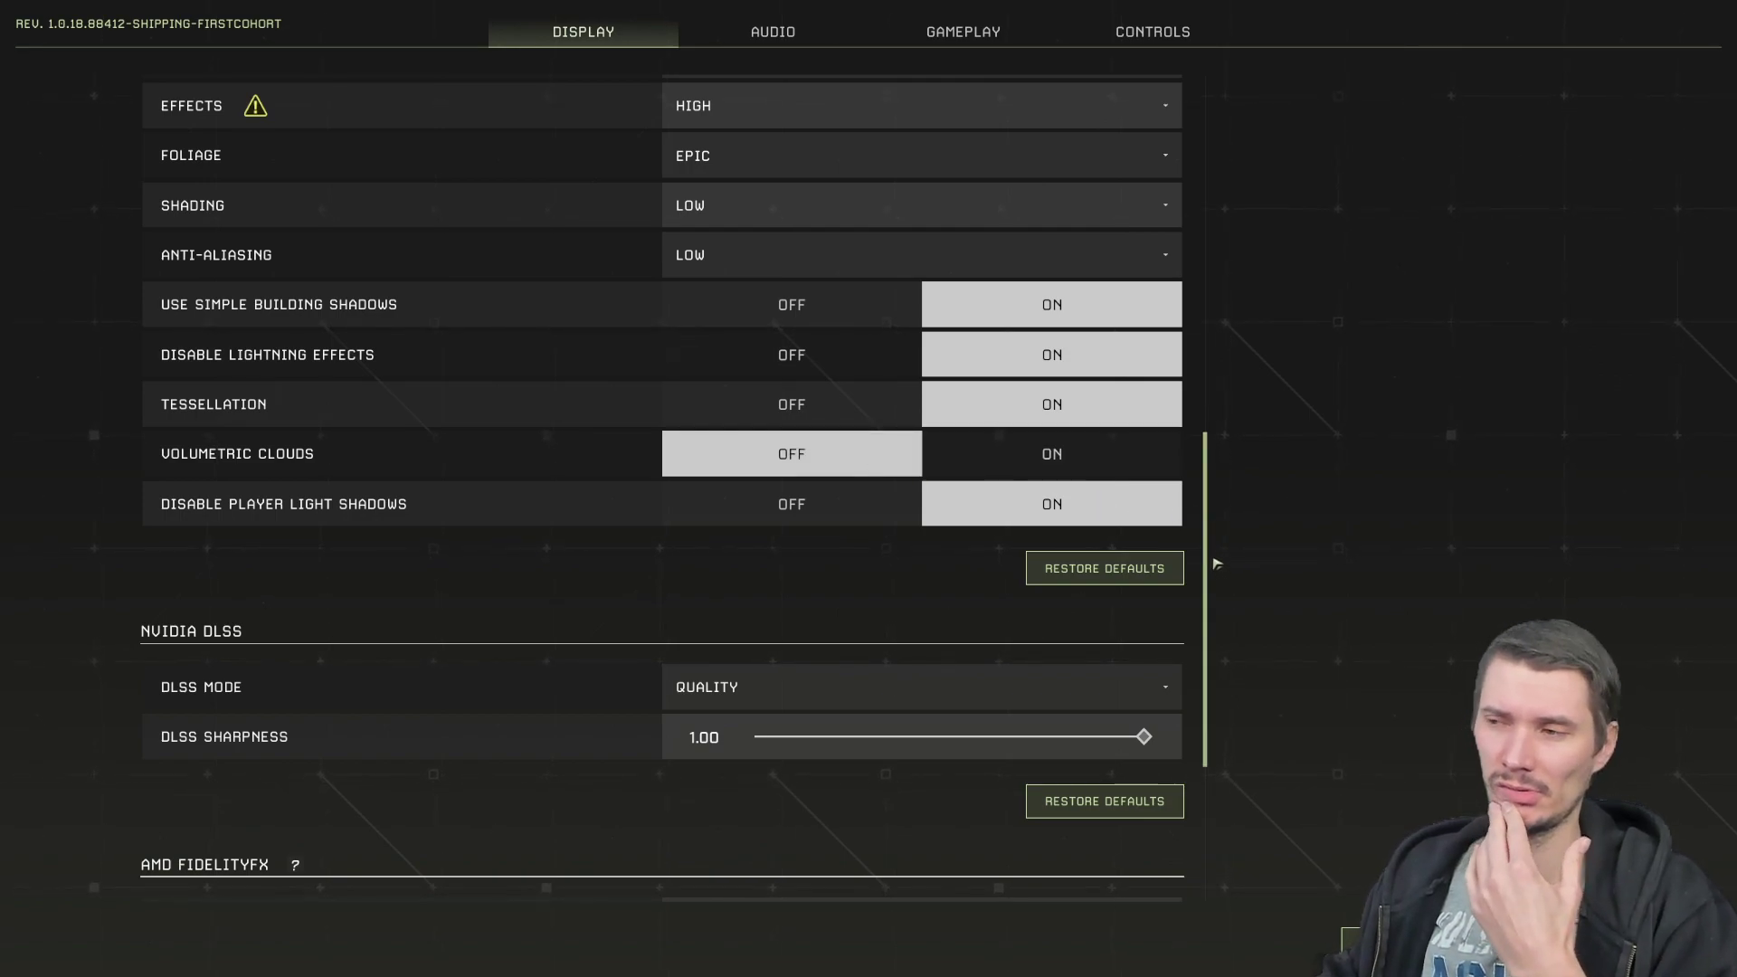
# Step: Check the available DLSS Mode options while keeping Quality, and review the AMD FidelityFX and Ray Tracing sections
pyautogui.moveTo(1209, 558); pyautogui.dragTo(1225, 713)
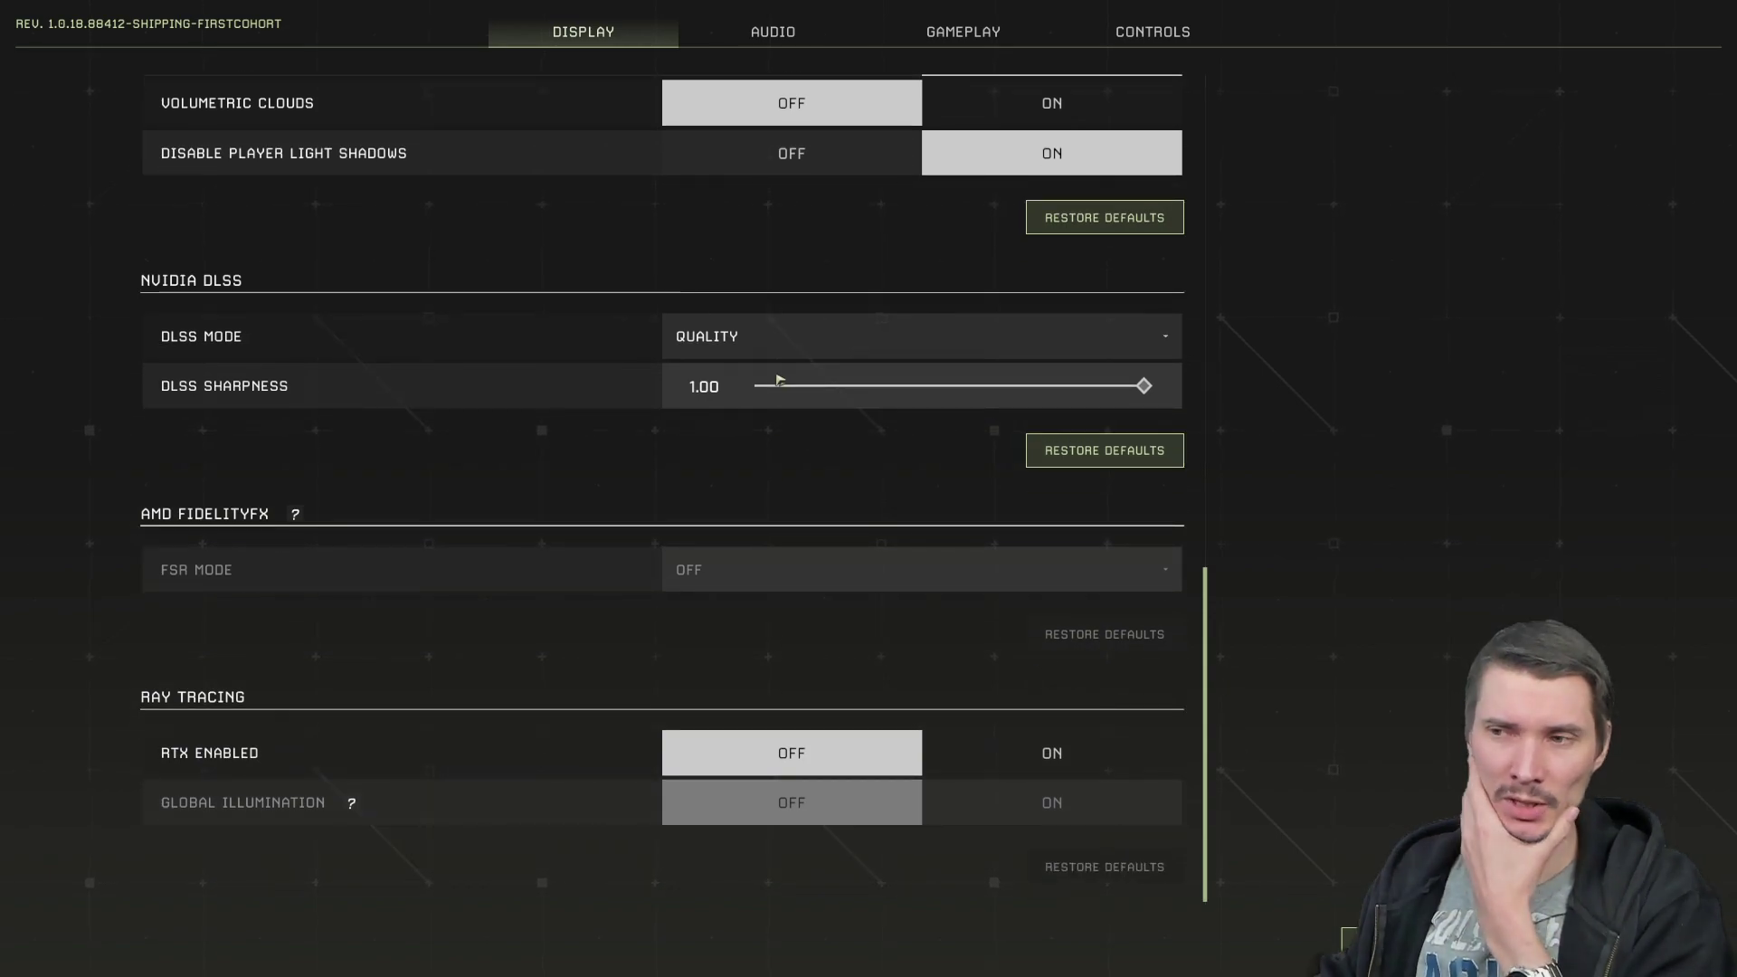
pyautogui.click(737, 349)
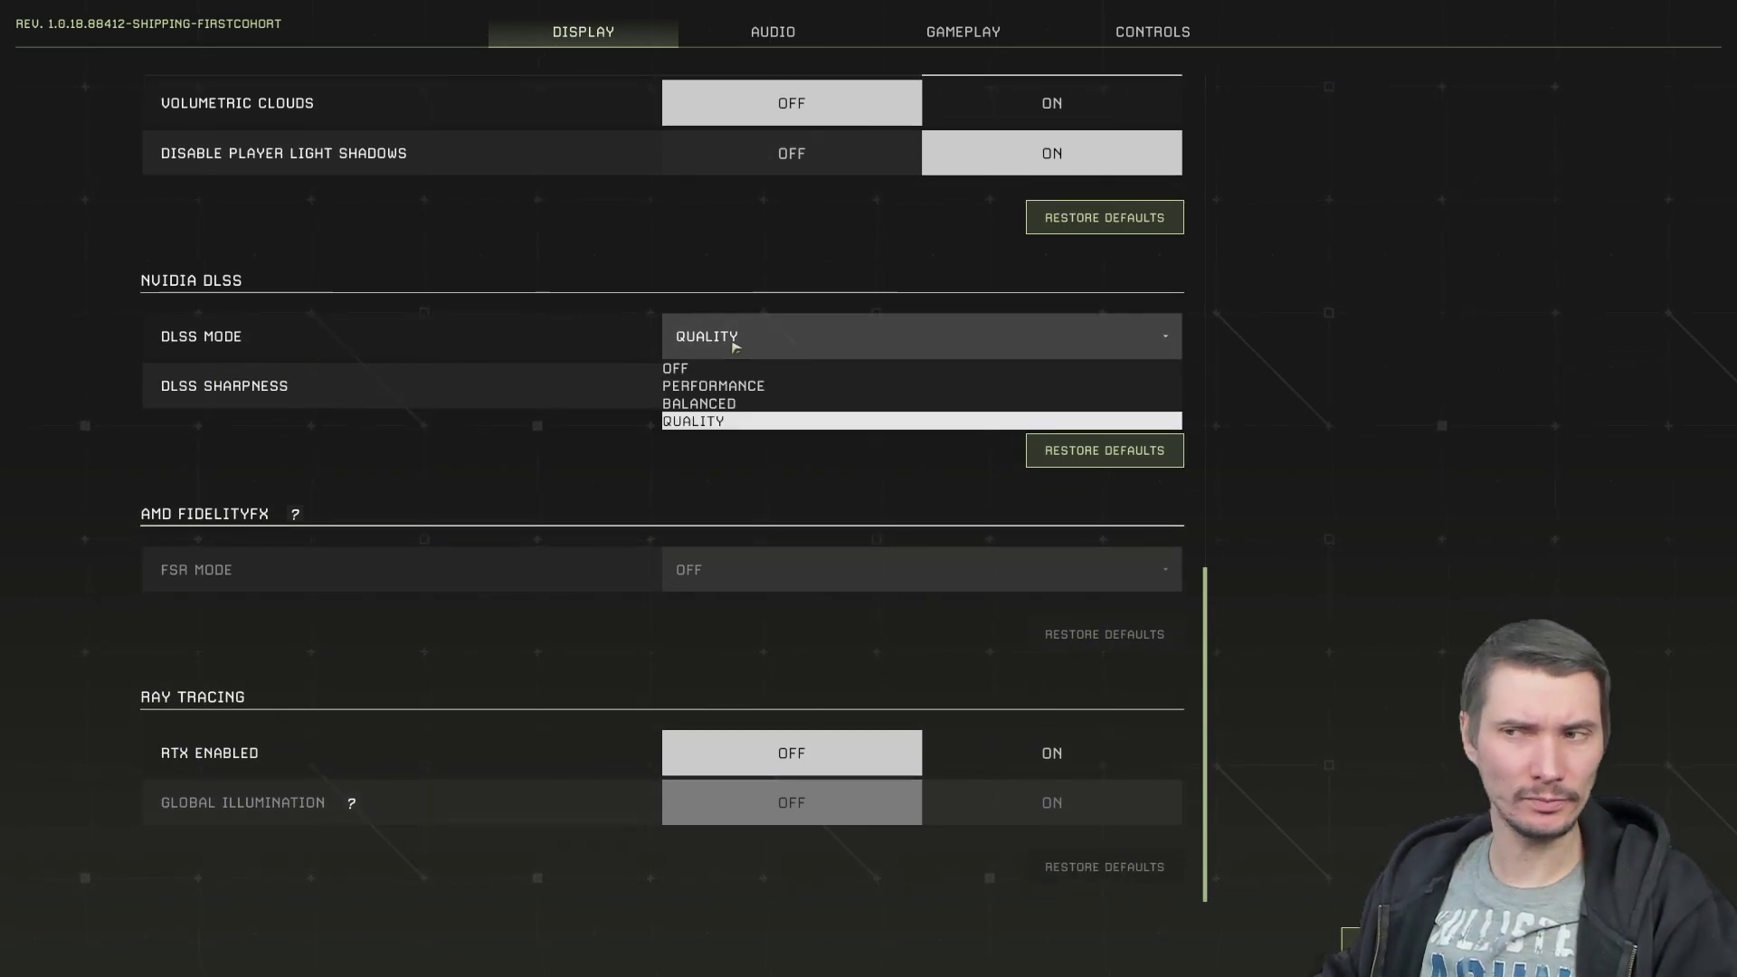
pyautogui.click(740, 421)
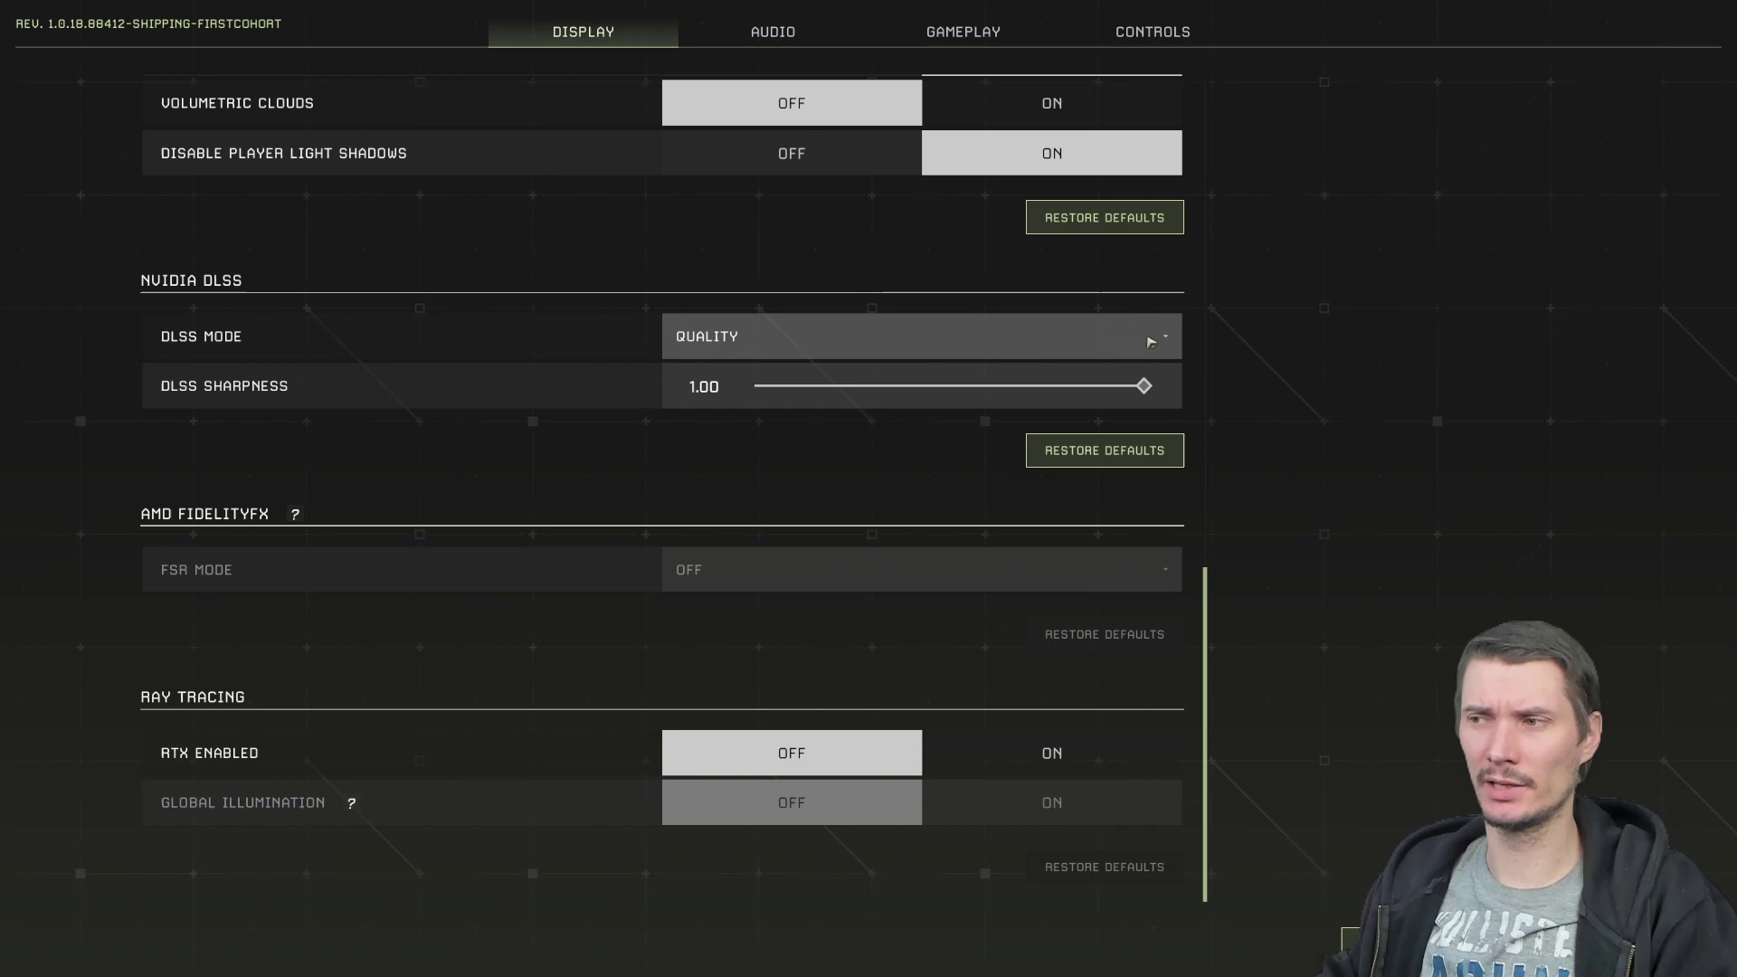
pyautogui.scroll(3, 1210, 621)
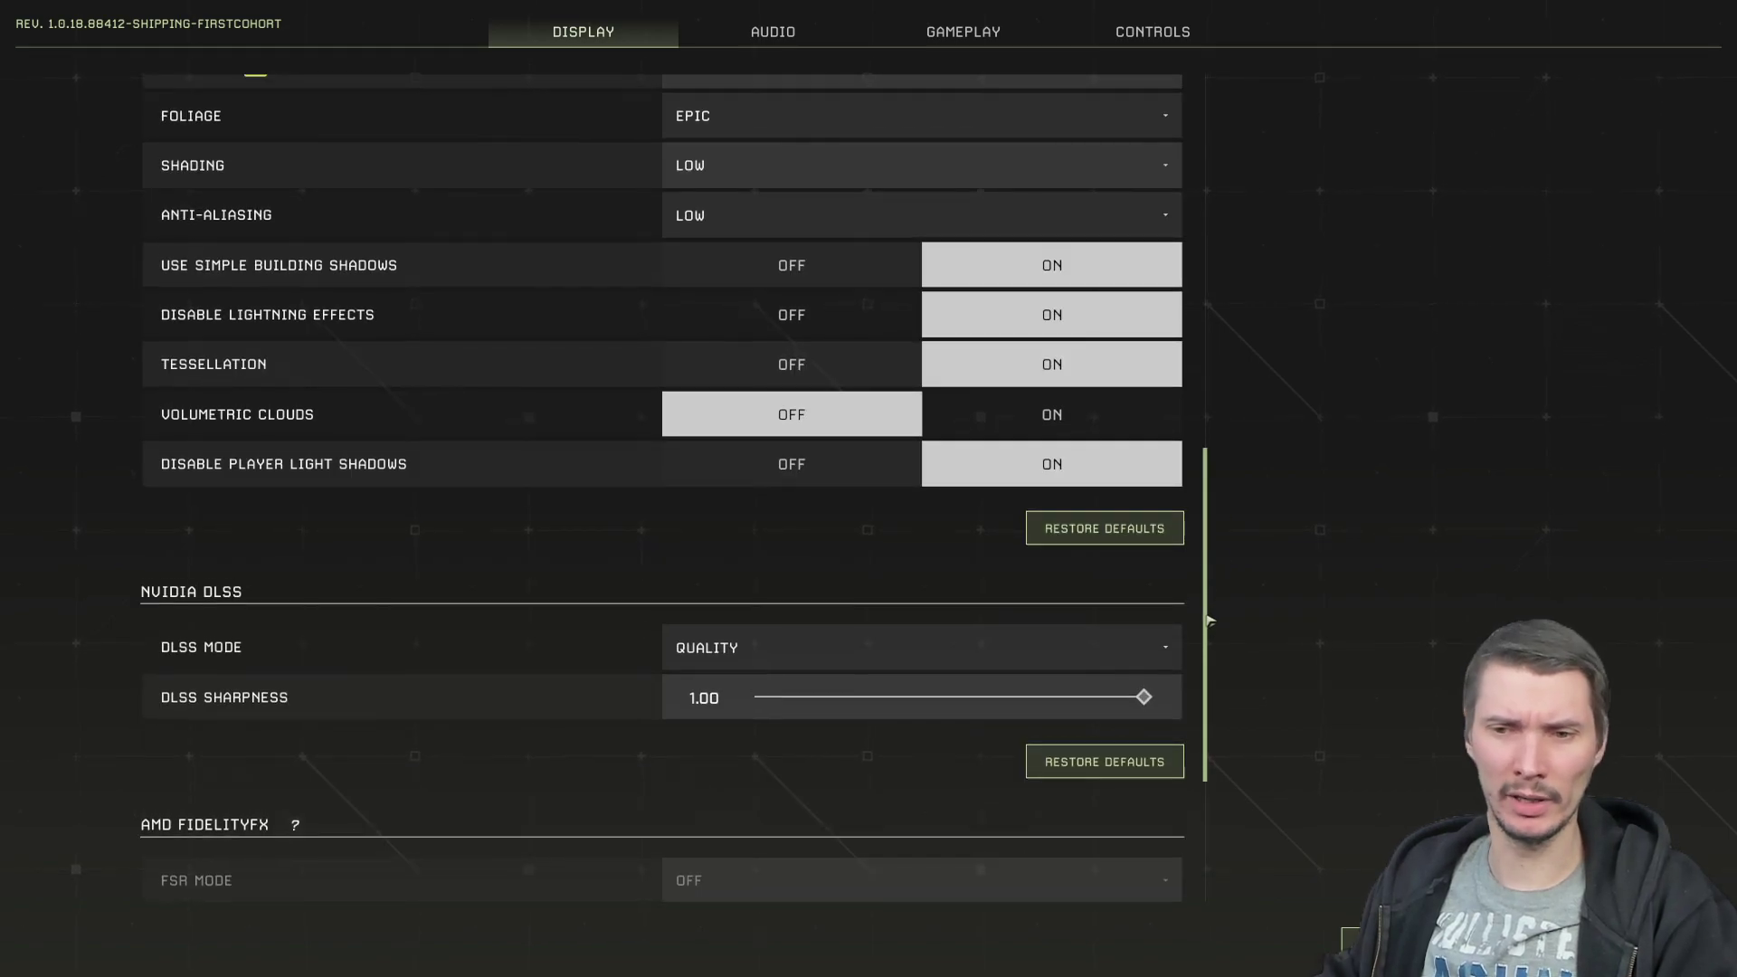
pyautogui.scroll(-1, 1220, 677)
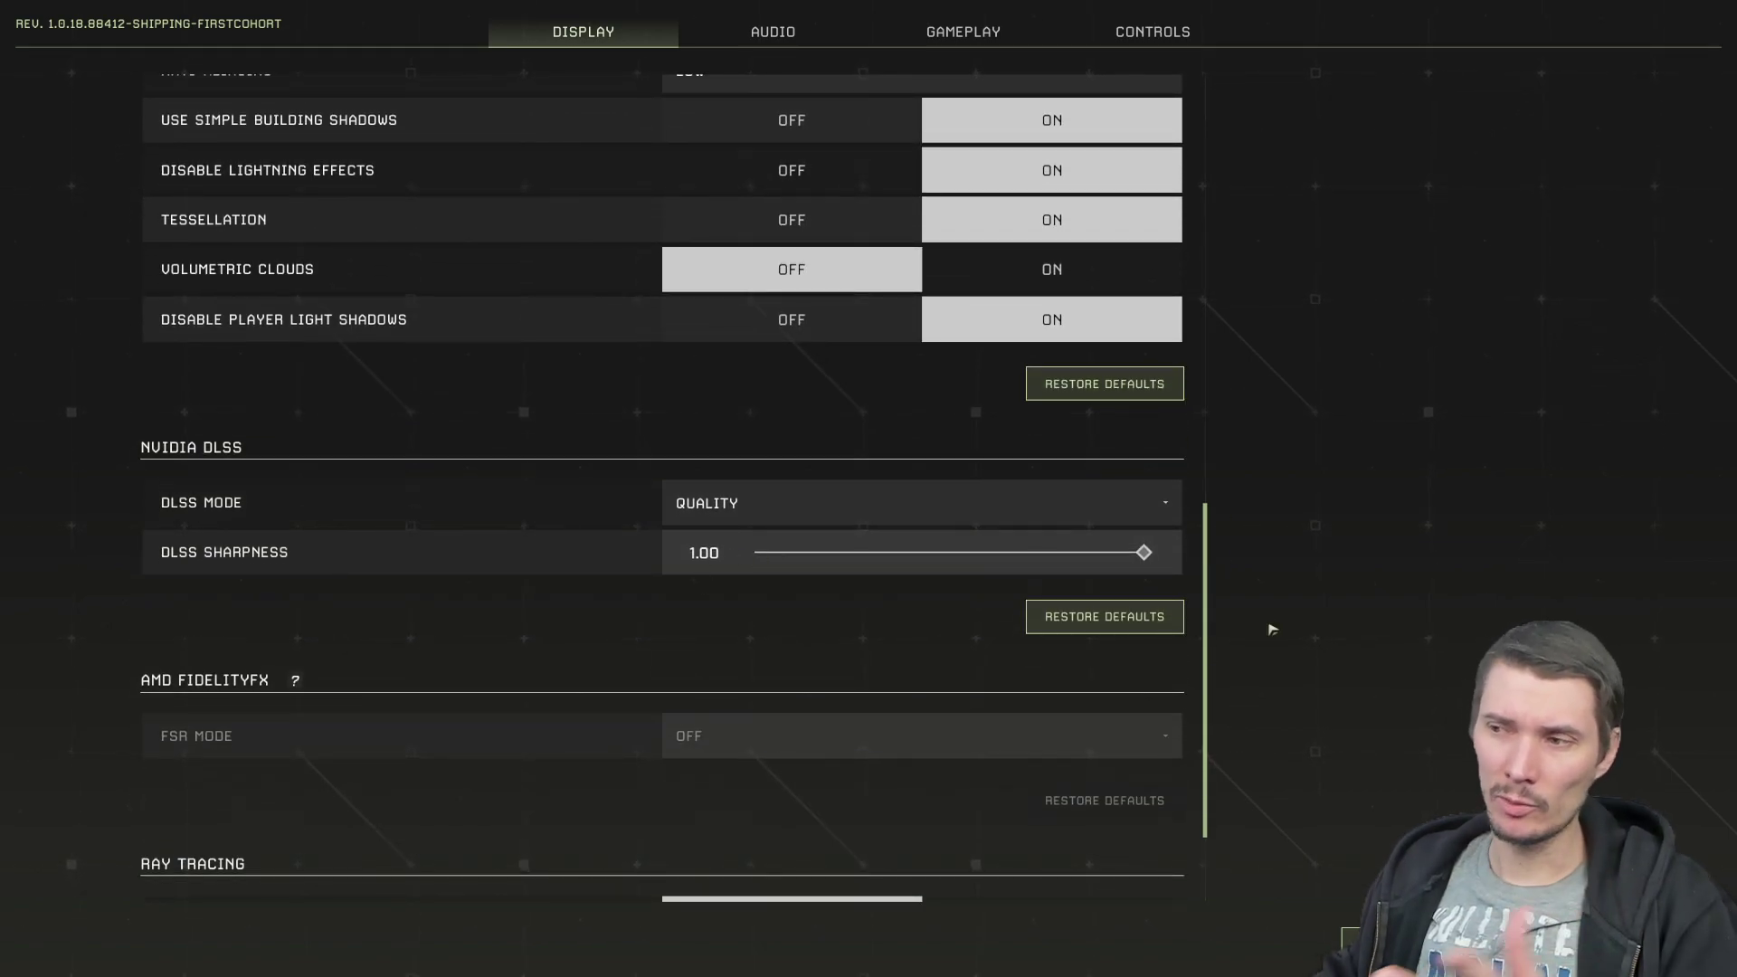
pyautogui.scroll(-2, 1212, 670)
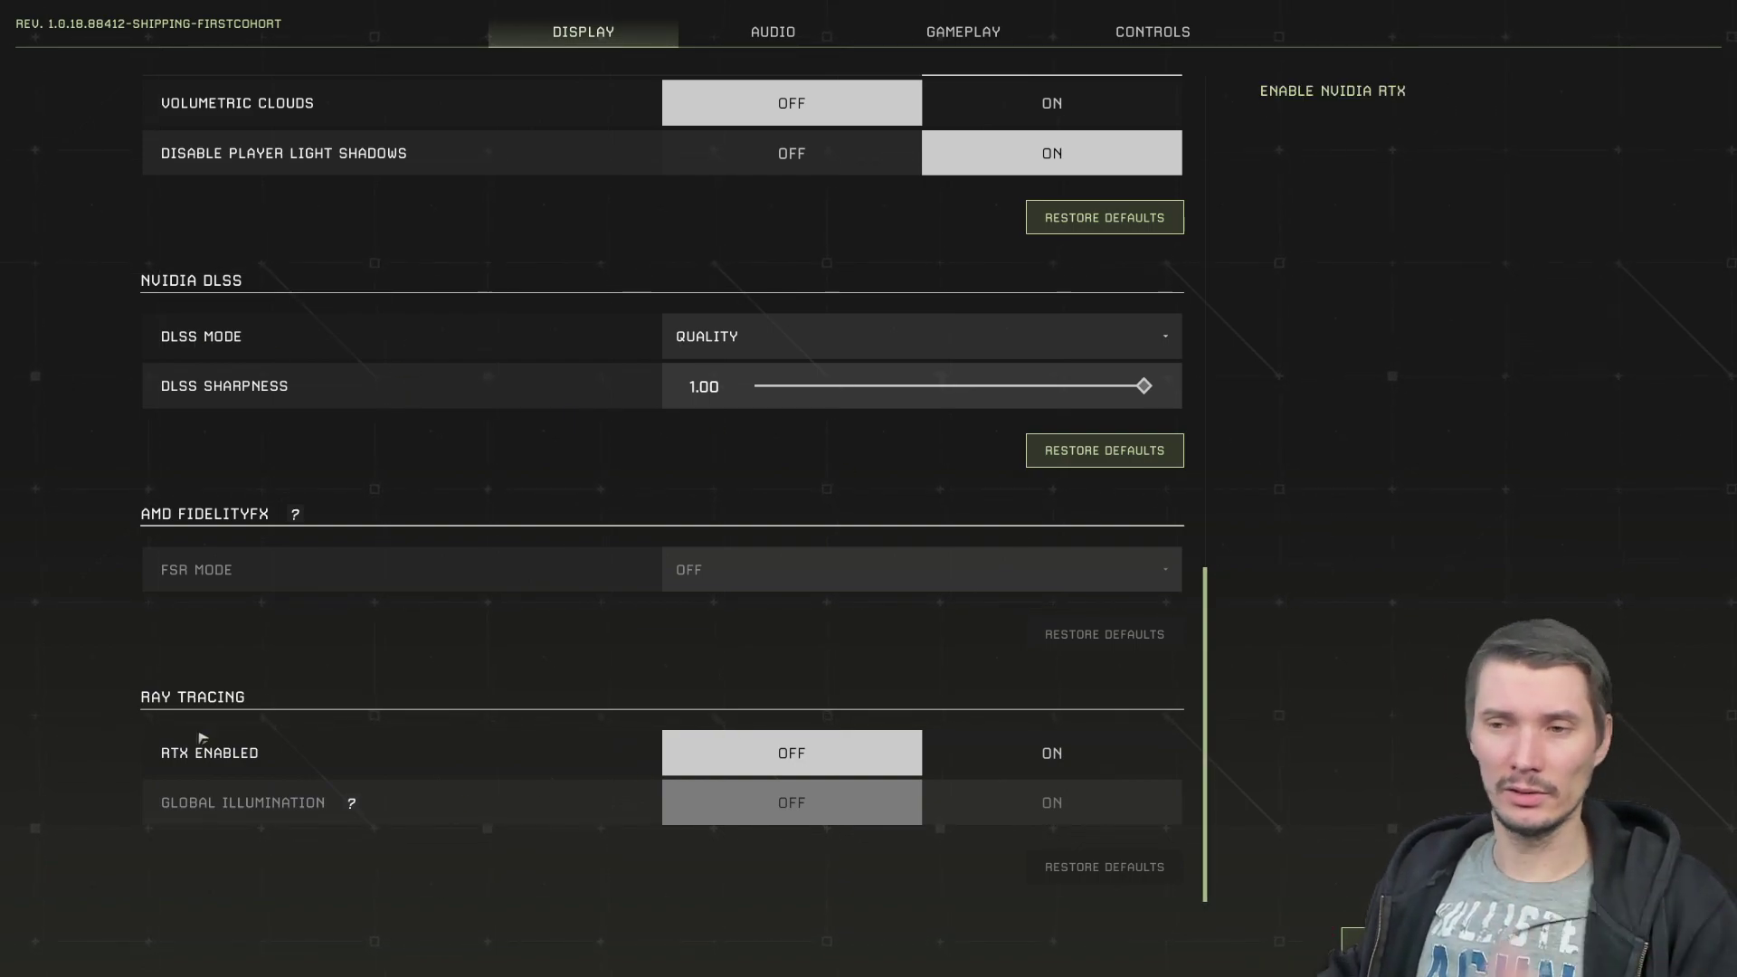
# Step: Return to the Quality section and examine the Anti-Aliasing levels and description, keeping Low
pyautogui.scroll(10, 1239, 362)
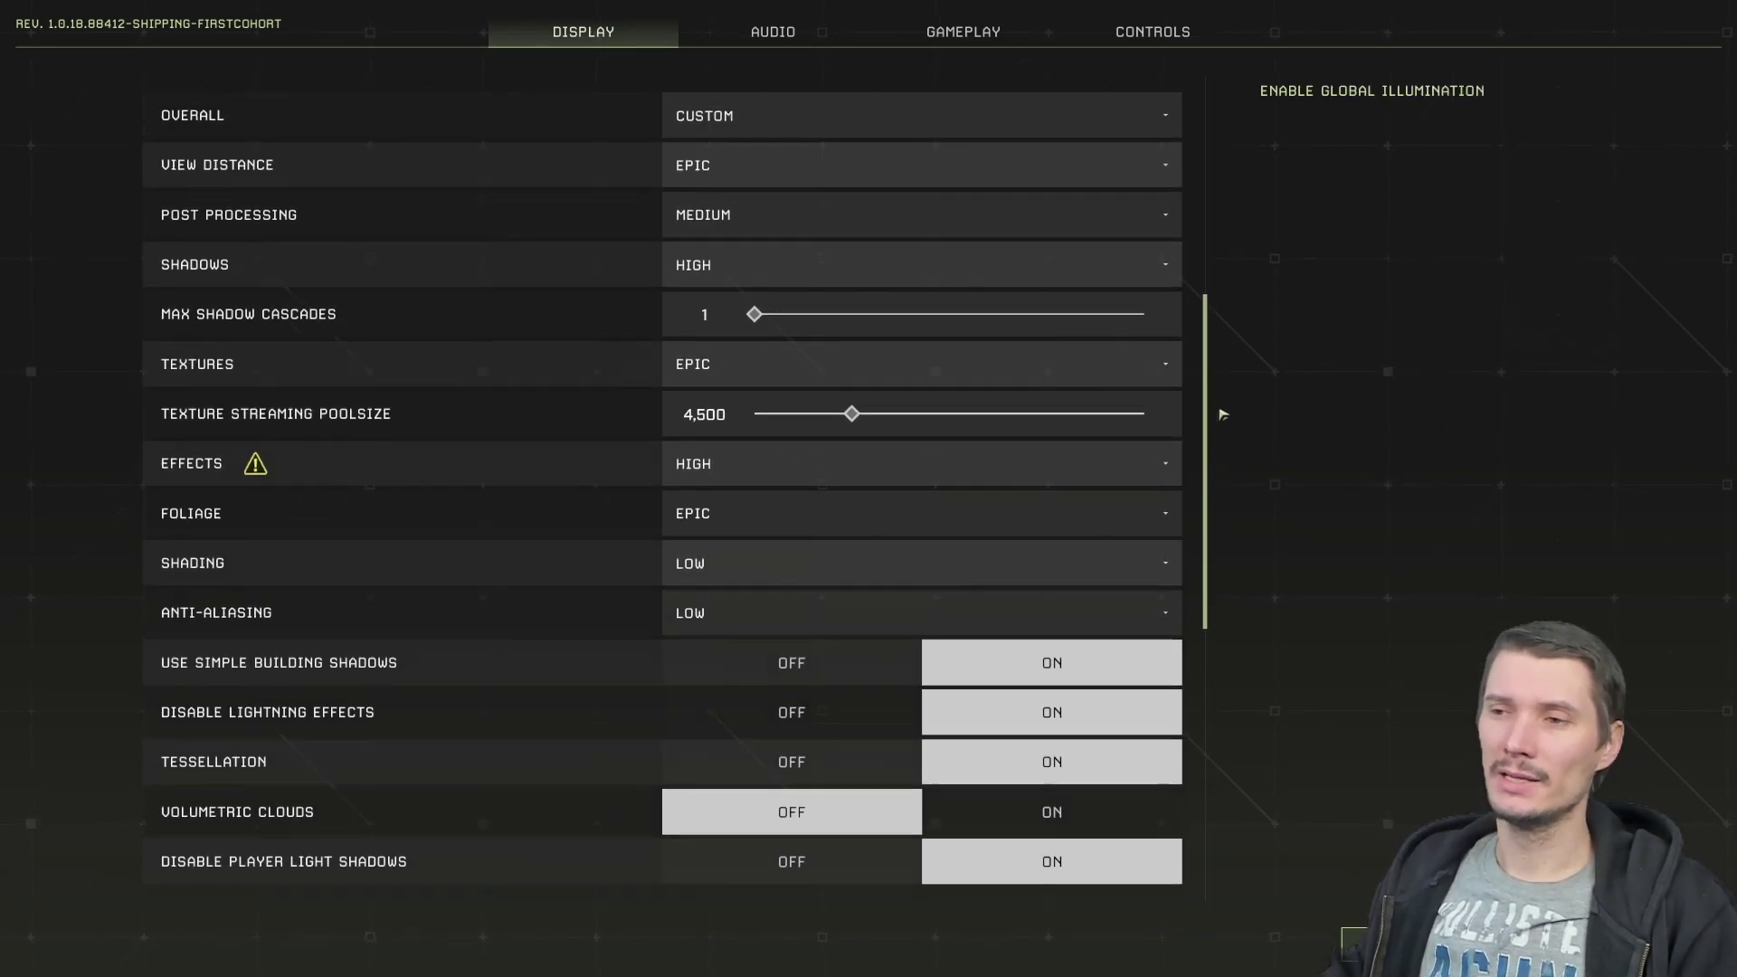
pyautogui.scroll(1, 1235, 308)
pyautogui.scroll(-3, 1223, 425)
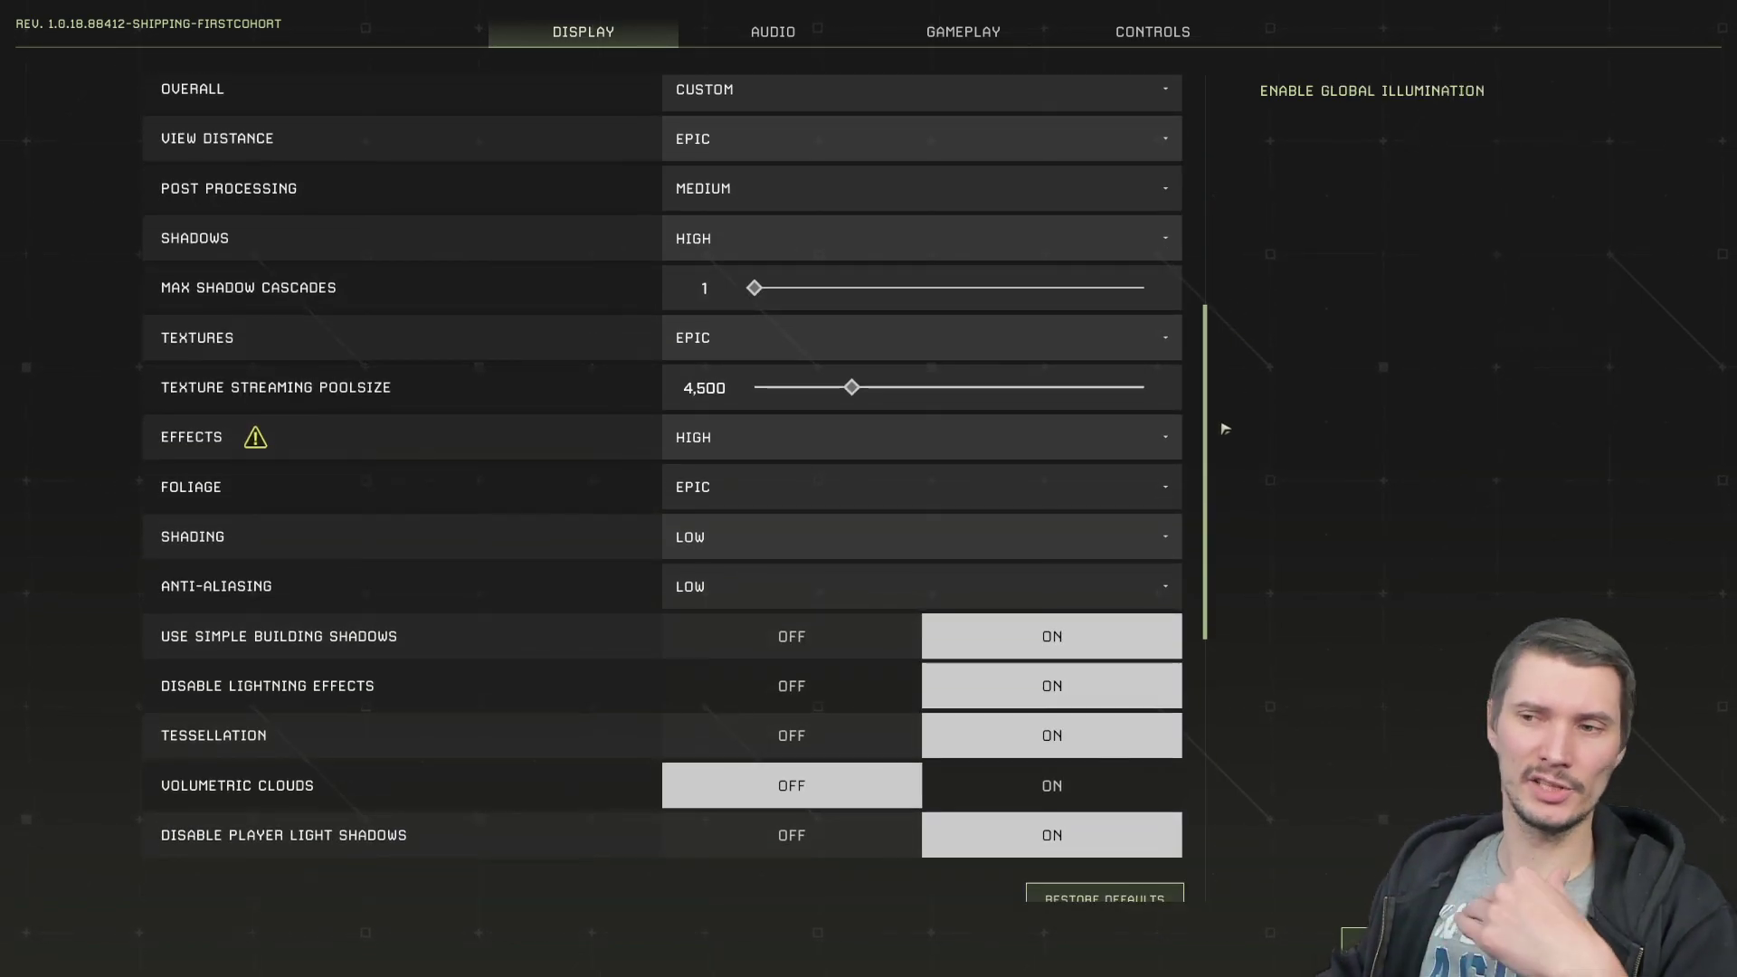
pyautogui.click(683, 585)
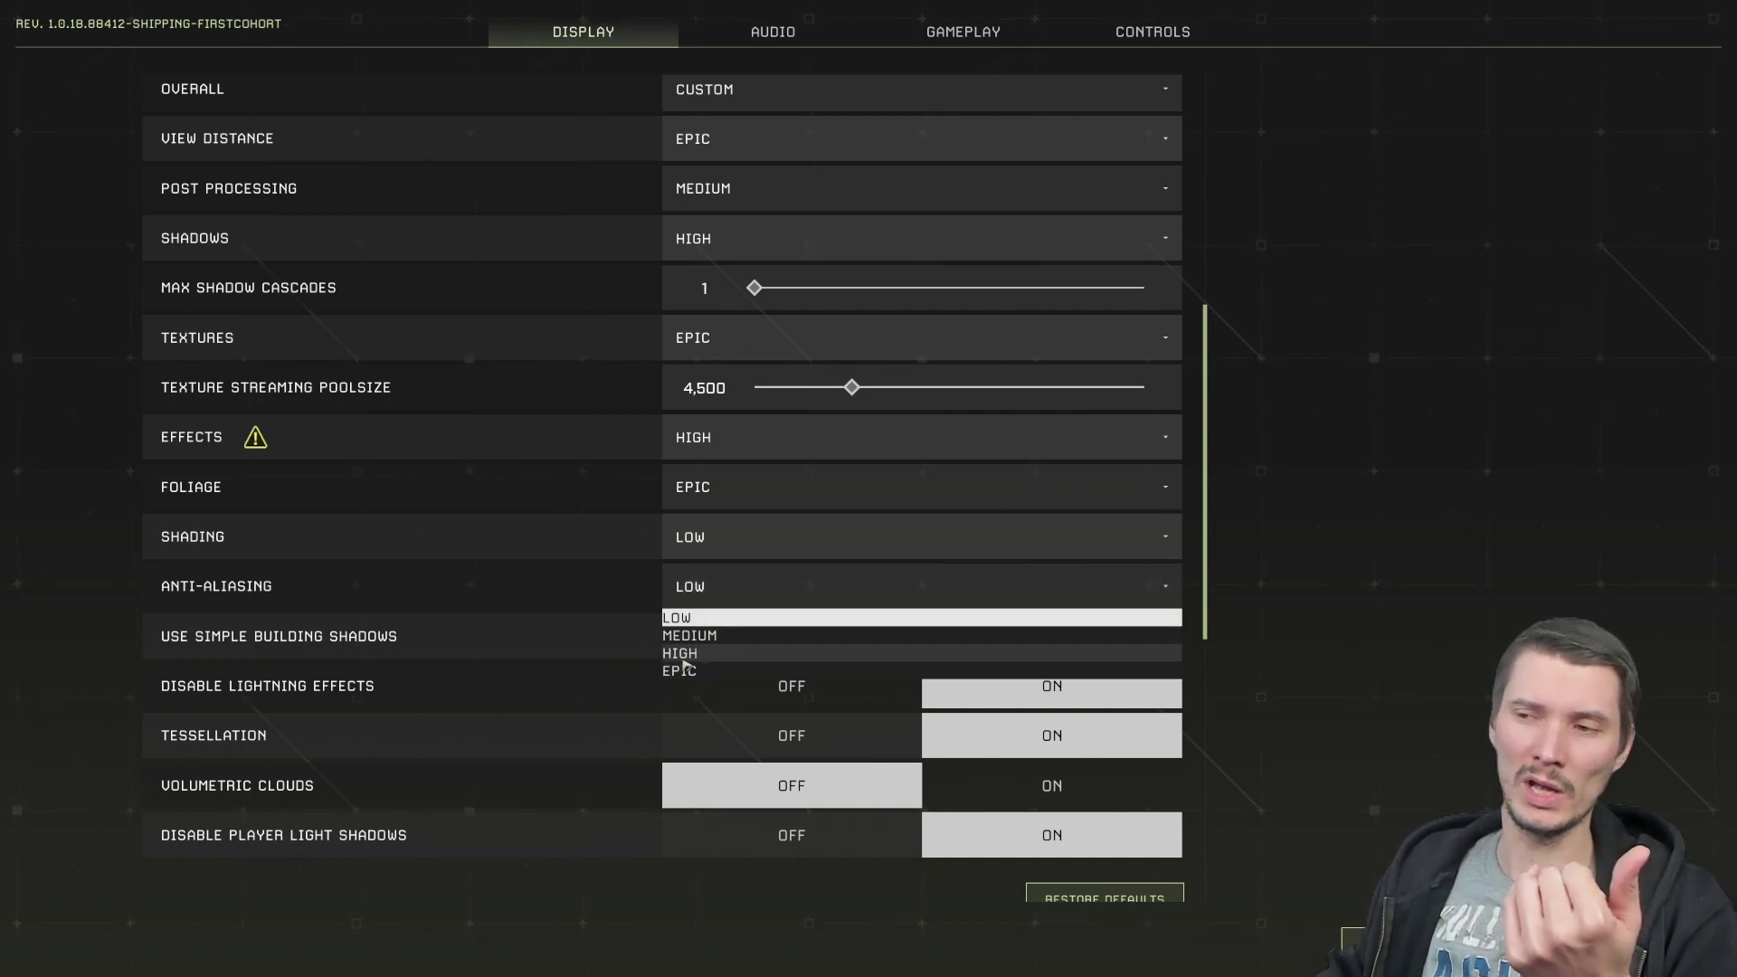
pyautogui.click(698, 586)
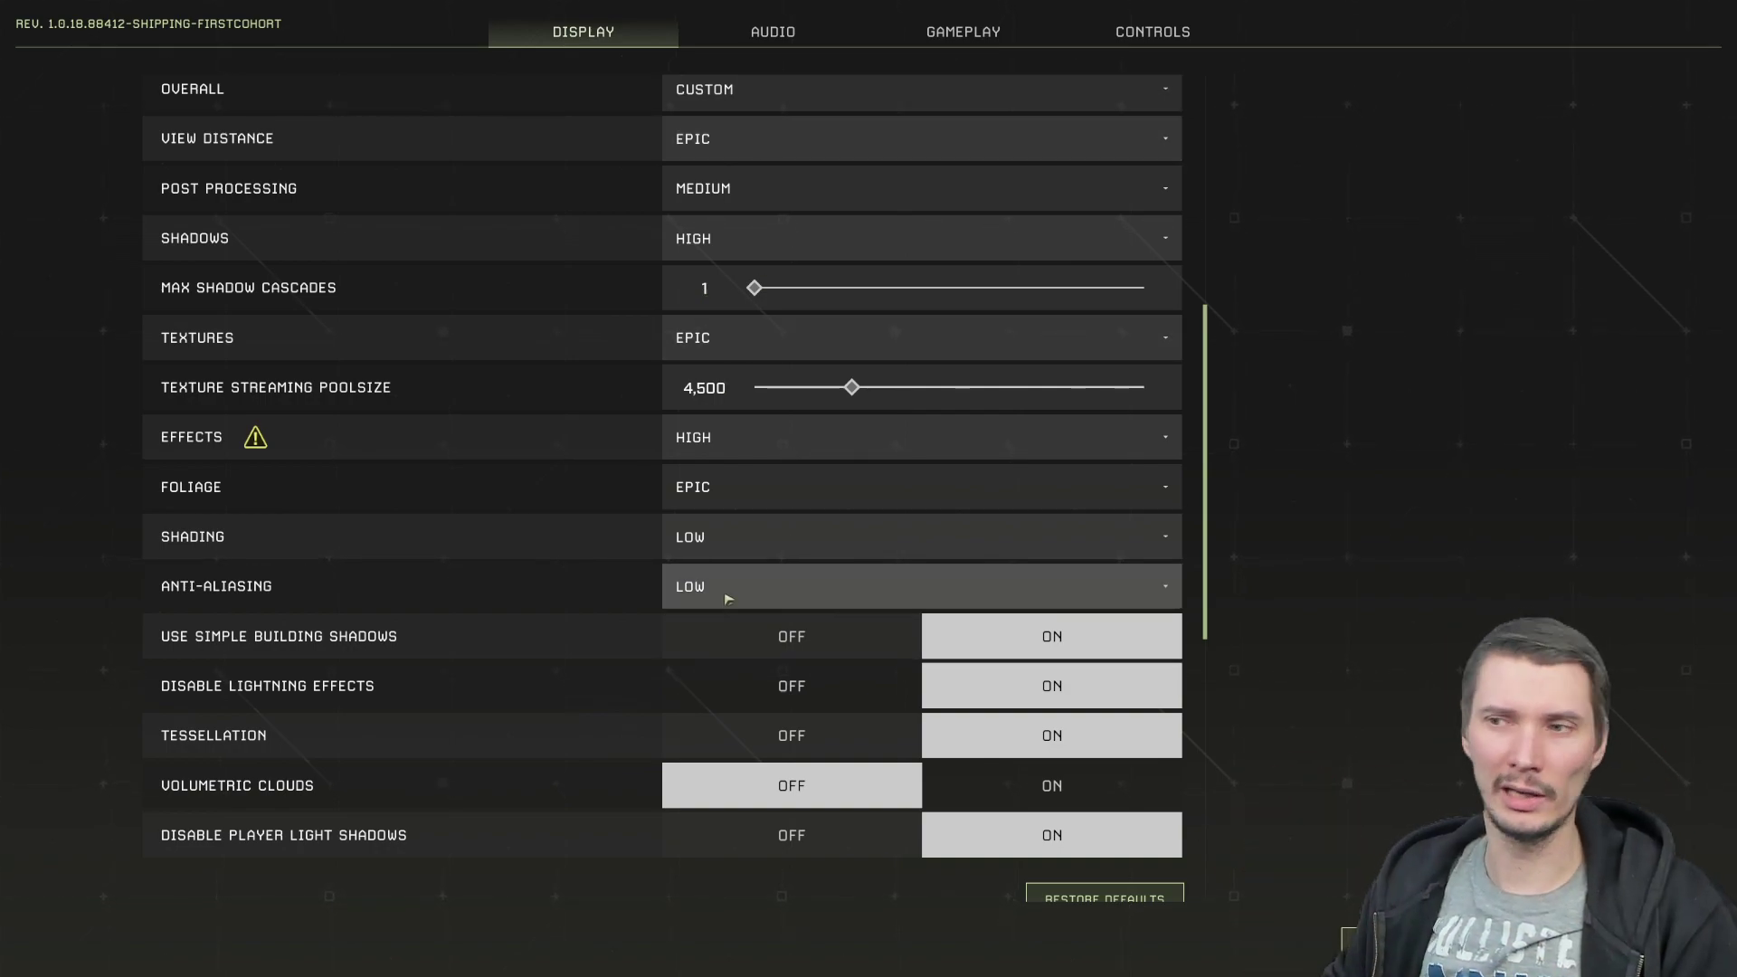
pyautogui.moveTo(249, 598)
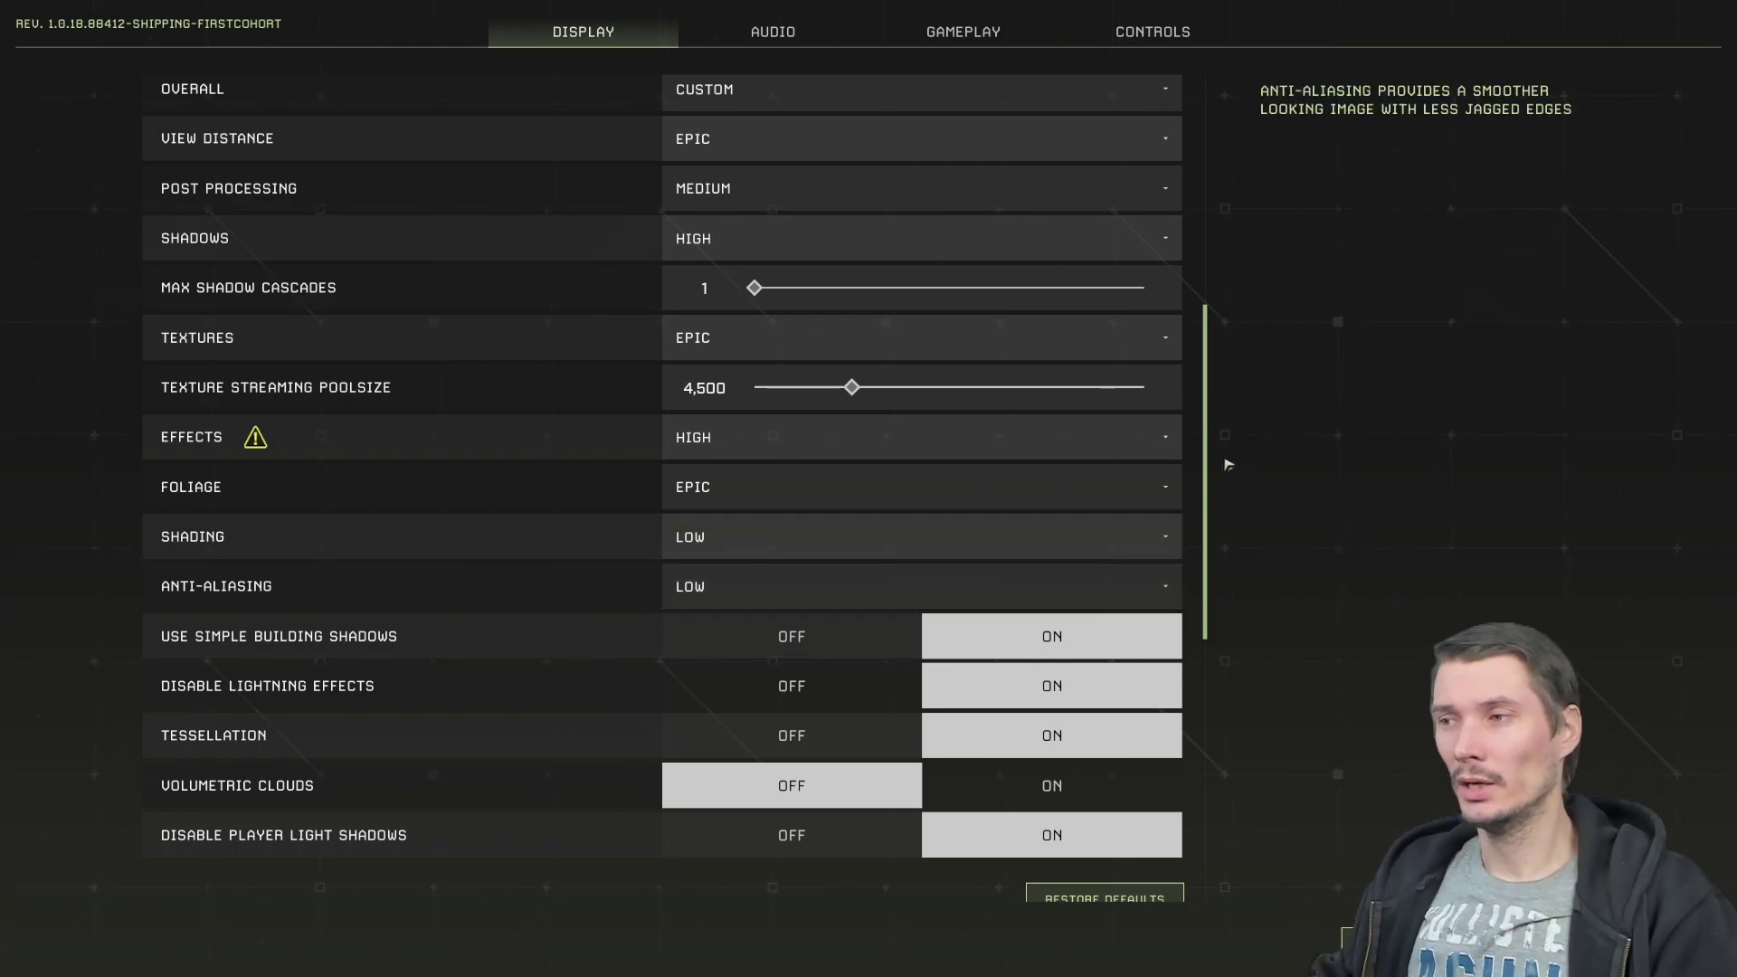
# Step: Leave the display settings and acknowledge the restart warning to return to the character selection screen
pyautogui.scroll(5, 1229, 464)
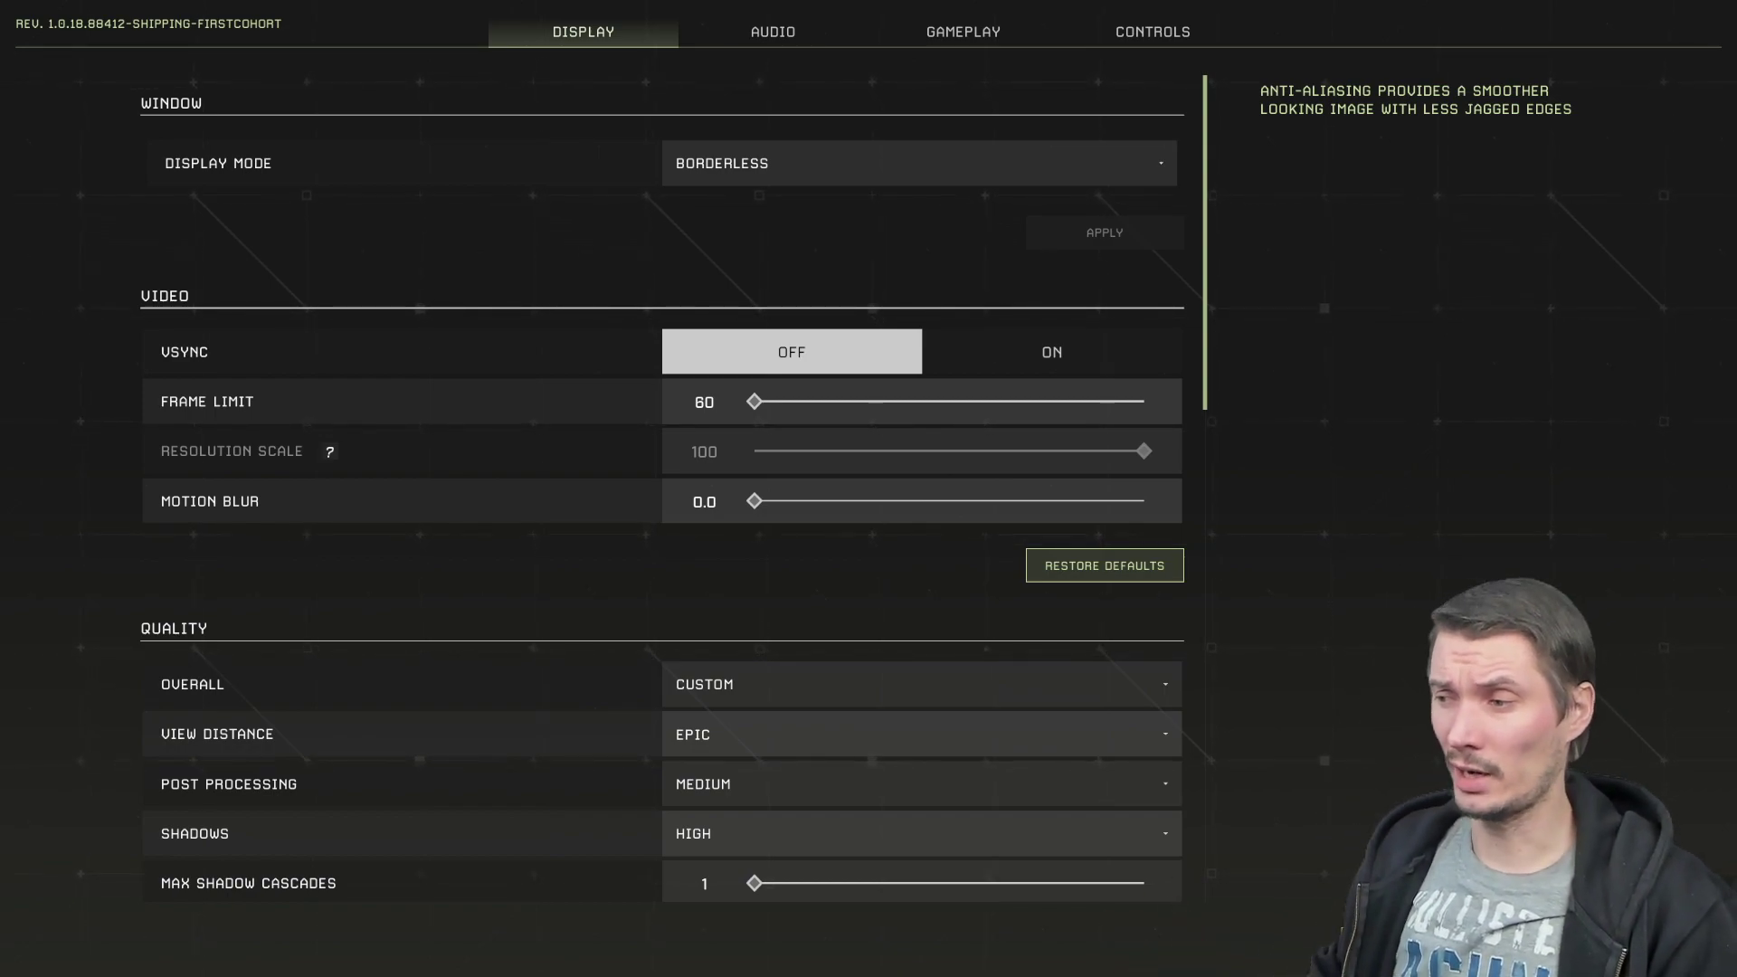
pyautogui.press('Escape')
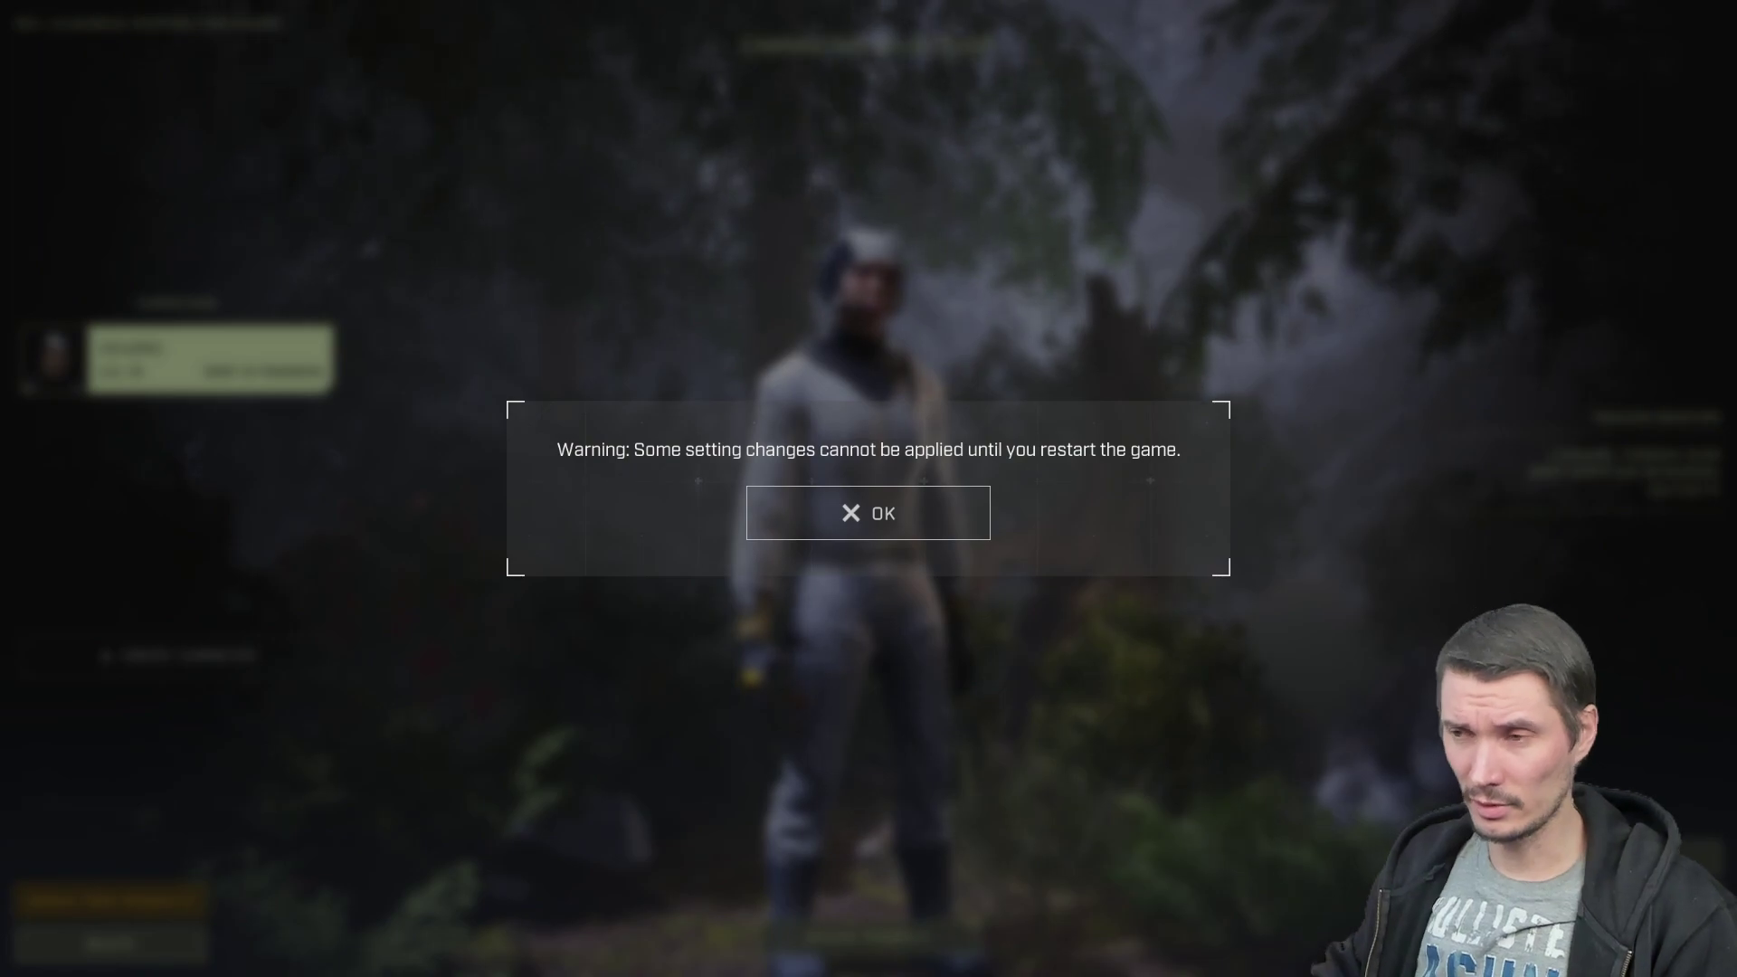
pyautogui.click(872, 512)
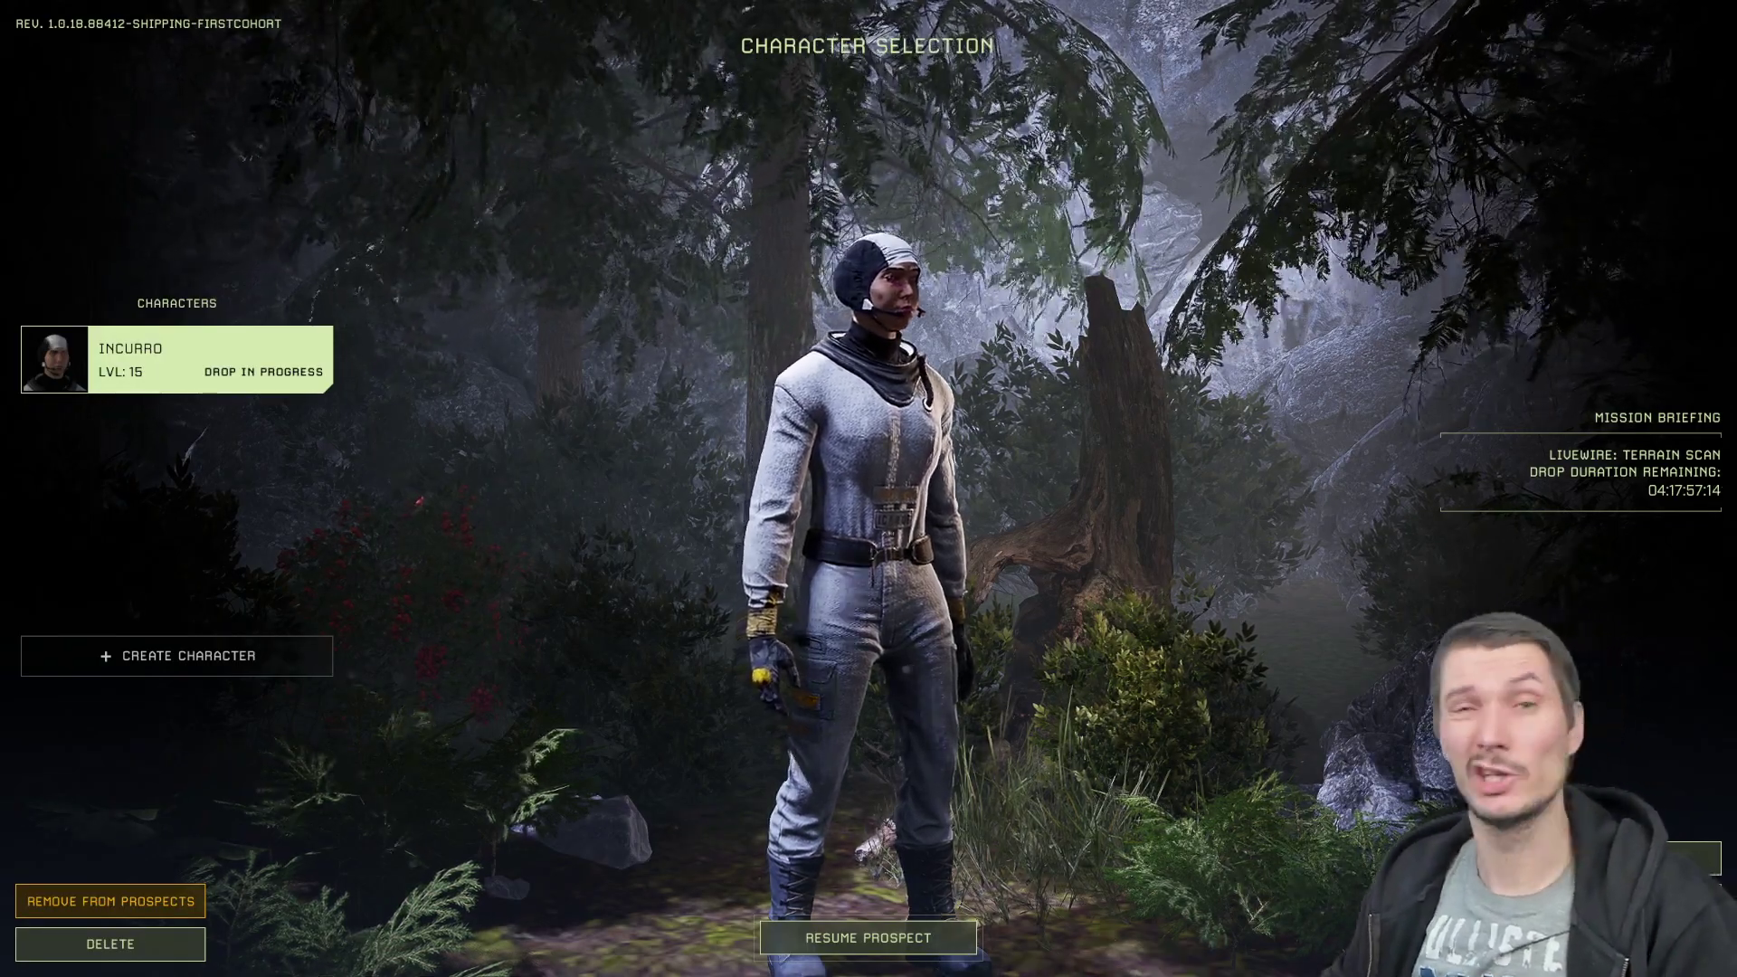